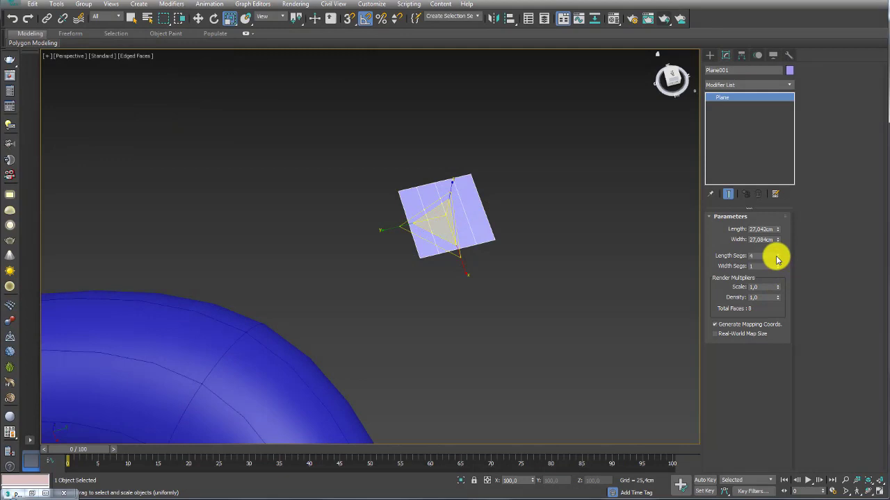
Convert the plane to Editable Poly and pull two vertices down to form a strip
right_click(777, 258)
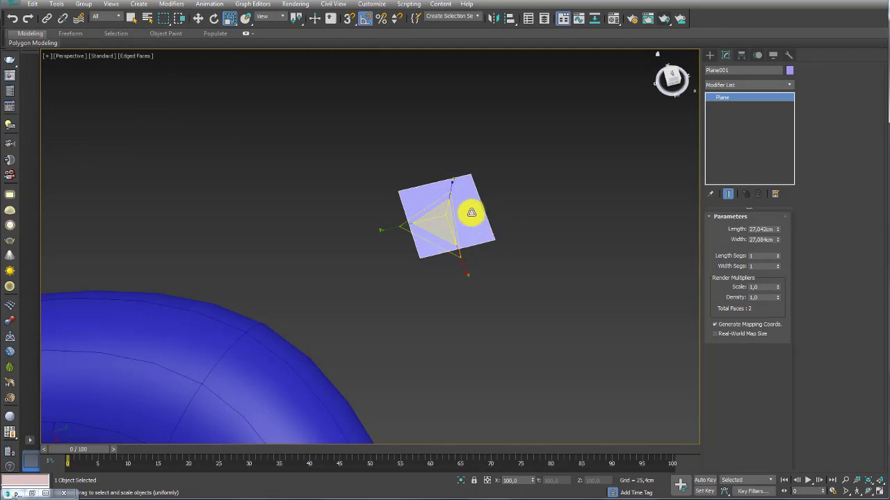
right_click(466, 203)
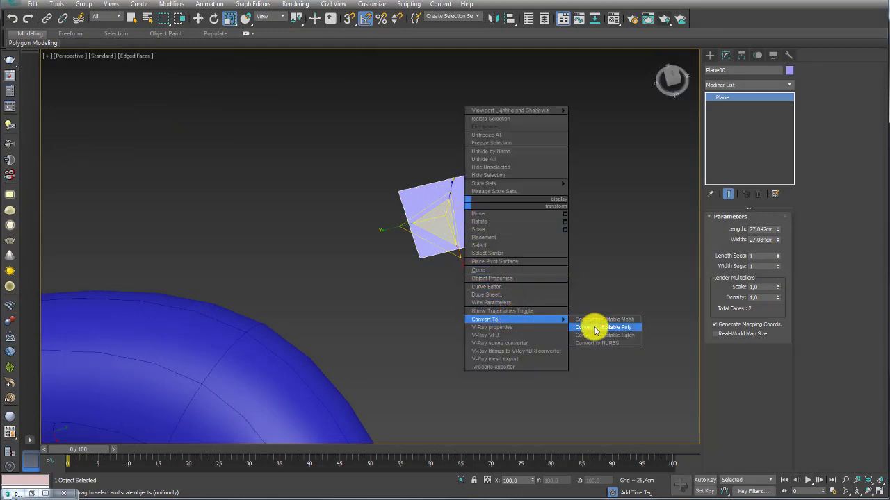
click(602, 328)
click(725, 229)
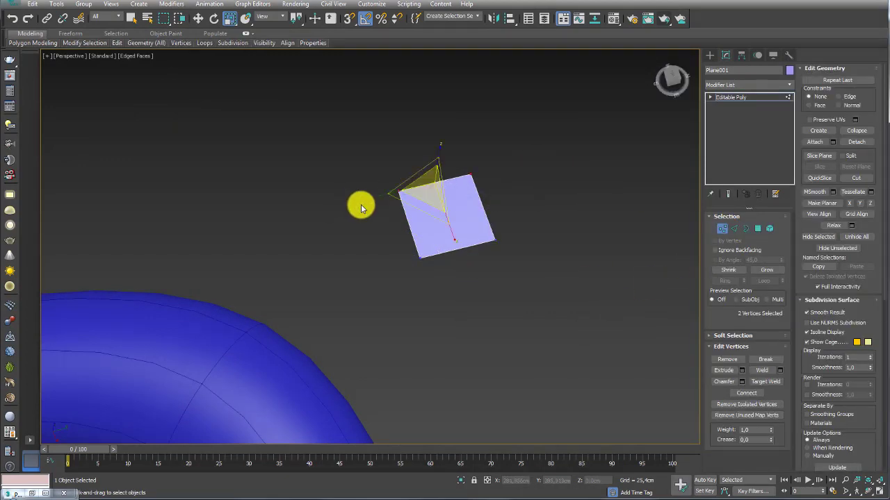
key(w)
drag(448, 226, 464, 268)
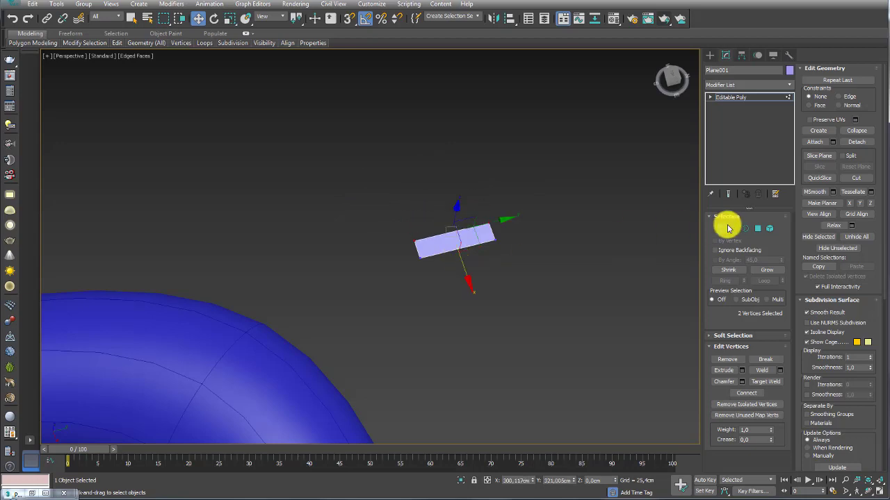
Connect the strip's two long edges and lift the new middle edge into a chevron bend
click(733, 228)
click(449, 252)
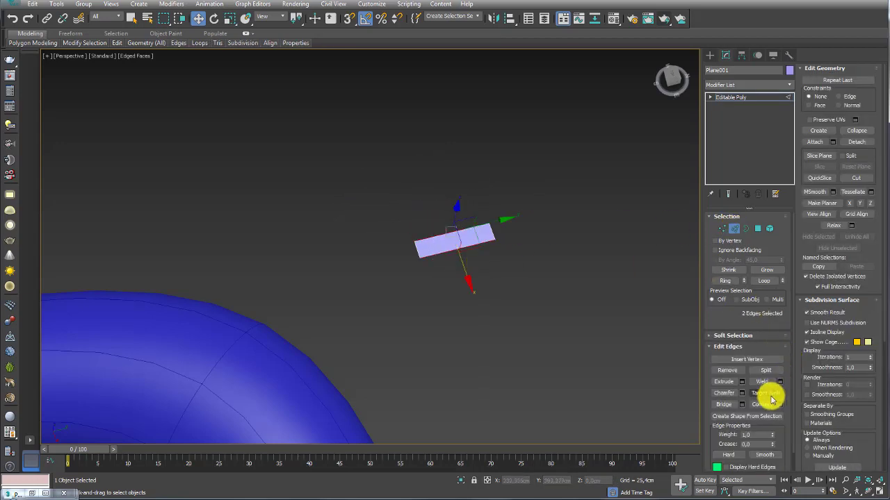
click(777, 403)
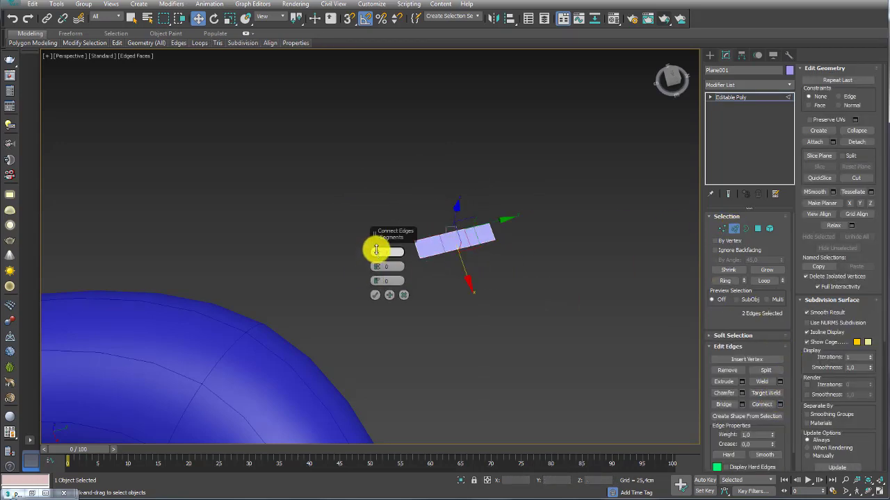
click(375, 294)
drag(447, 284, 450, 244)
Ring-select the strip's cross edges and preview a lengthwise connecting edge loop
click(452, 233)
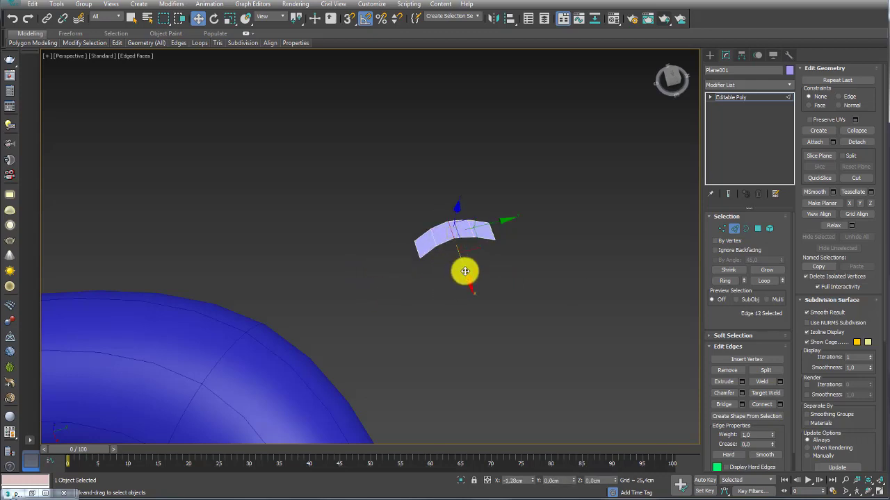
alt+middle_drag(452, 268, 453, 238)
scroll(472, 264, up, 4)
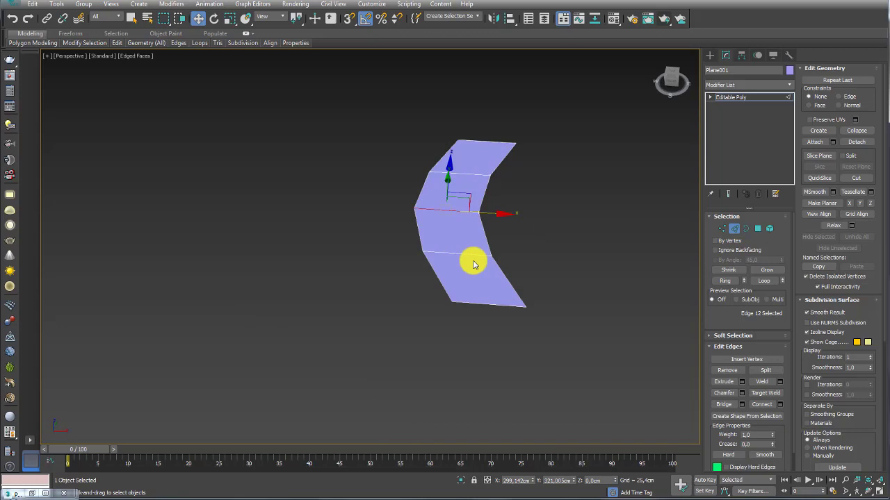
click(487, 304)
click(725, 280)
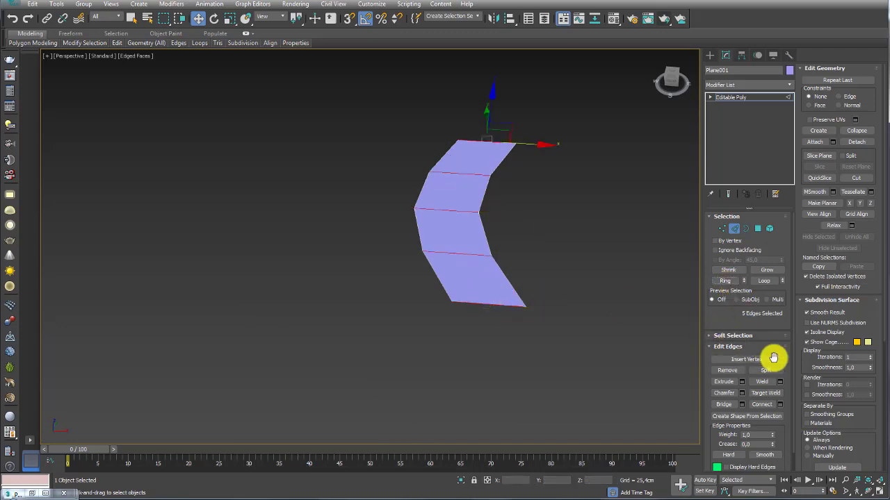
click(762, 404)
key(ctrl+z)
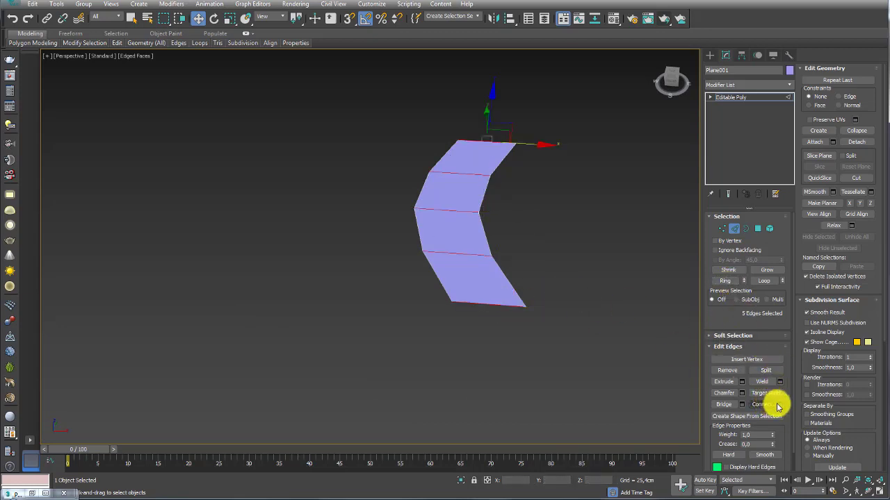
click(779, 405)
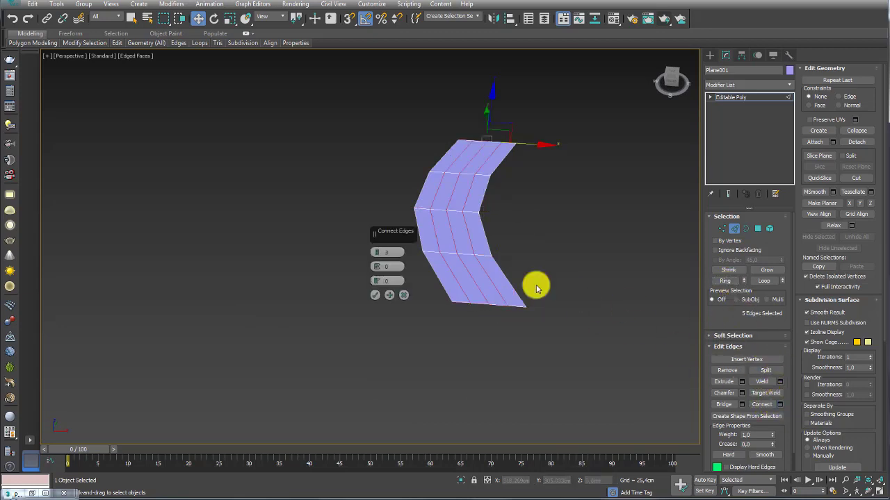
Confirm the lengthwise edge loop and raise it into a ridge along the strip
click(375, 294)
drag(483, 215, 489, 218)
alt+middle_drag(482, 219, 447, 193)
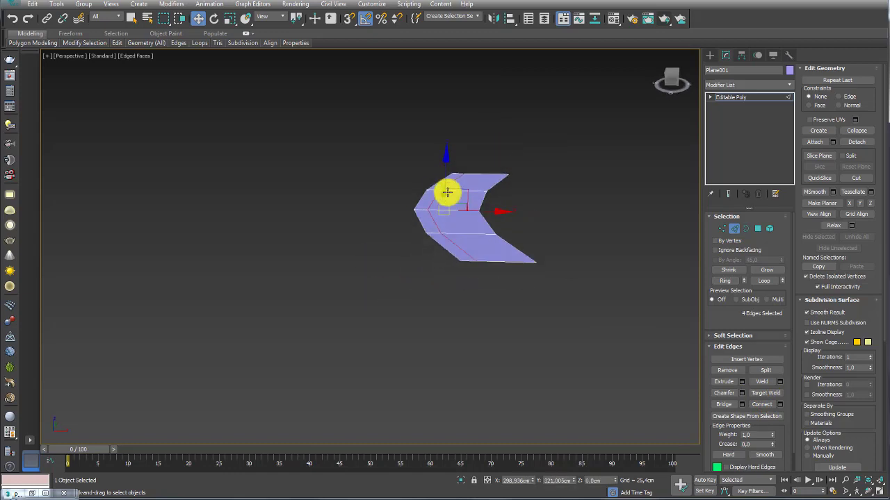
drag(445, 168, 450, 162)
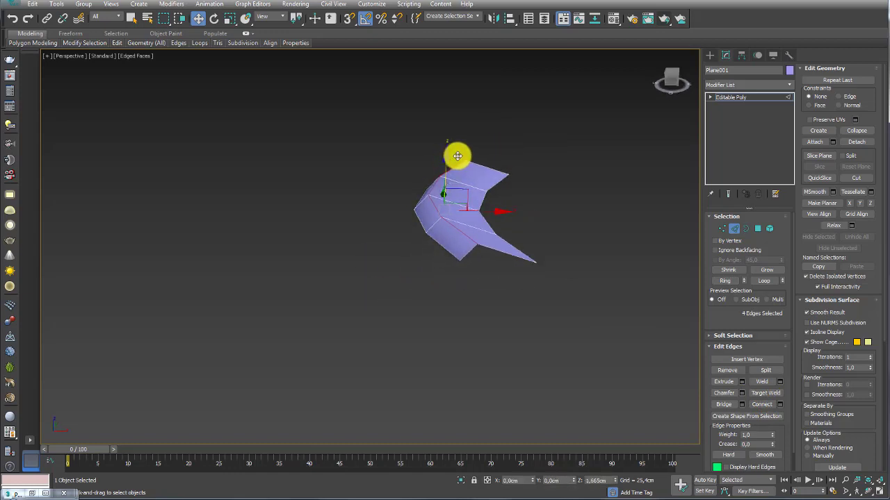
Push the selected ridge edges outward along X to crease the cross-section
mouse_move(461, 193)
alt+middle_down()
mouse_move(538, 228)
mouse_move(482, 243)
mouse_move(447, 192)
mouse_move(466, 185)
alt+middle_up()
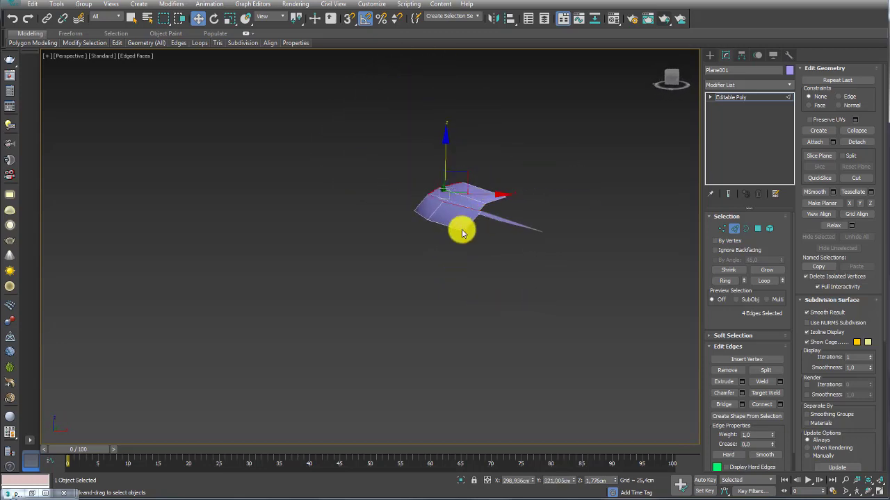
mouse_move(452, 228)
alt+middle_down()
mouse_move(518, 224)
mouse_move(496, 255)
mouse_move(502, 246)
alt+middle_up()
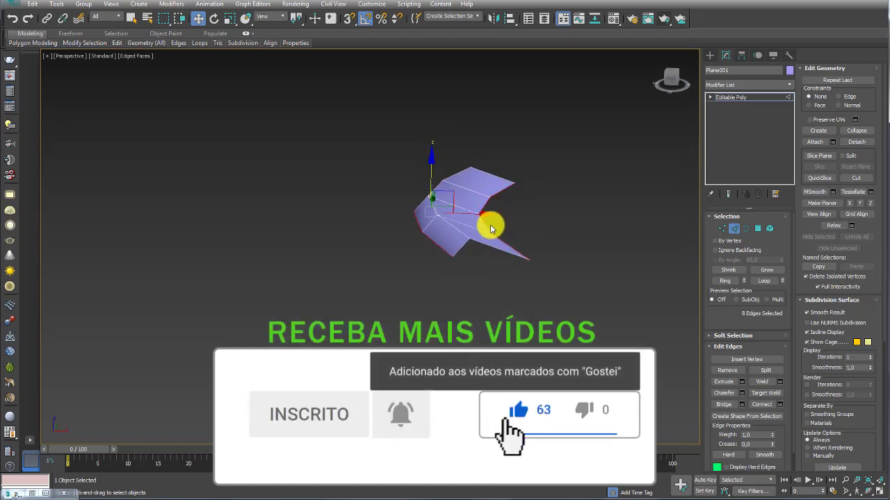
mouse_move(429, 243)
alt+middle_down()
mouse_move(421, 199)
mouse_move(425, 231)
mouse_move(412, 222)
mouse_move(482, 215)
alt+middle_up()
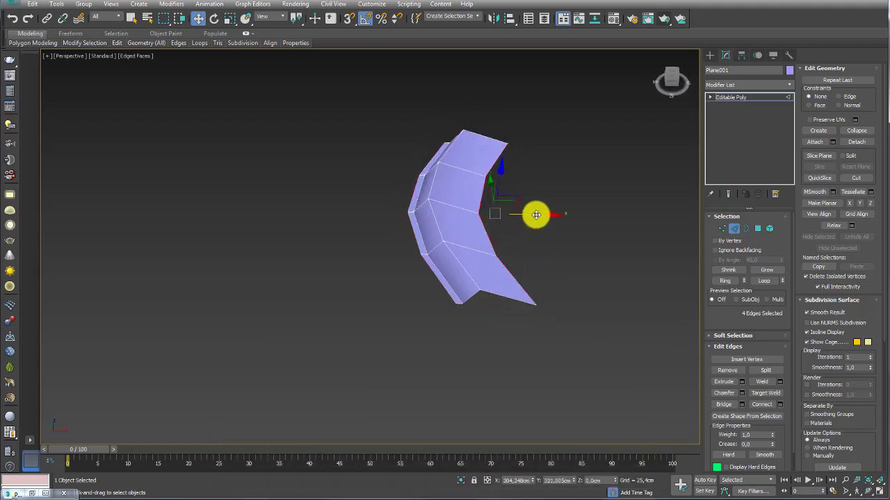
drag(536, 215, 564, 214)
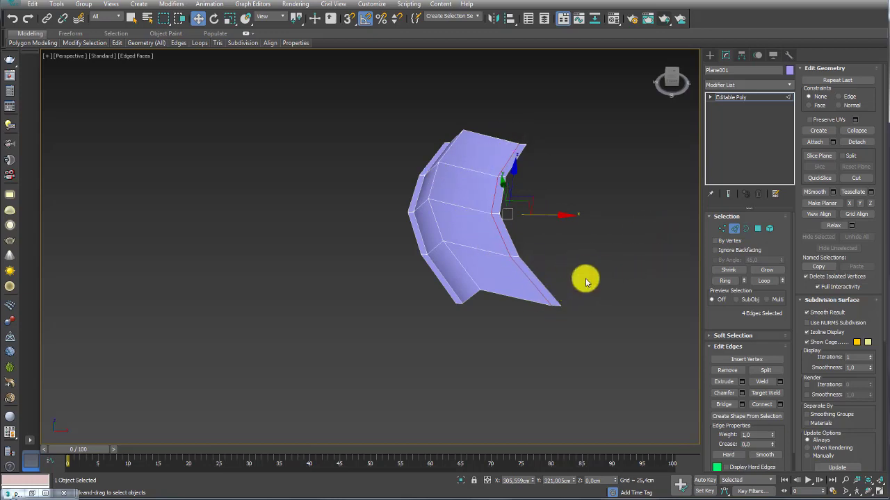
mouse_move(509, 282)
alt+middle_down()
mouse_move(560, 350)
mouse_move(489, 294)
alt+middle_up()
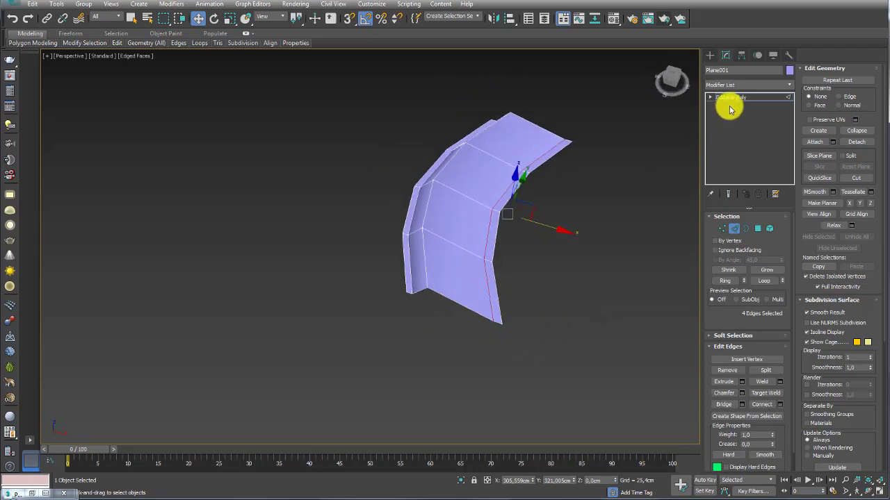
Shift-drag an instanced copy, Plane002, of the strip off to the left
click(729, 97)
mouse_move(487, 181)
alt+middle_down()
mouse_move(507, 173)
mouse_move(526, 199)
alt+middle_up()
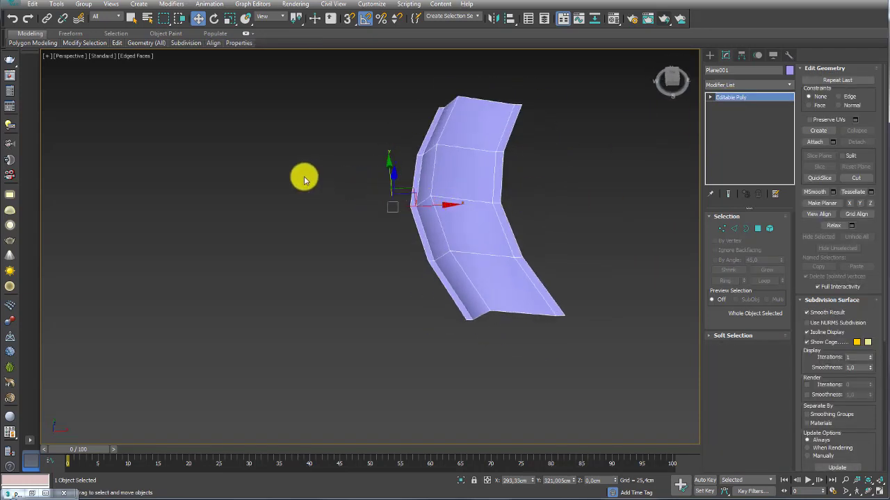
shift+drag(441, 206, 342, 202)
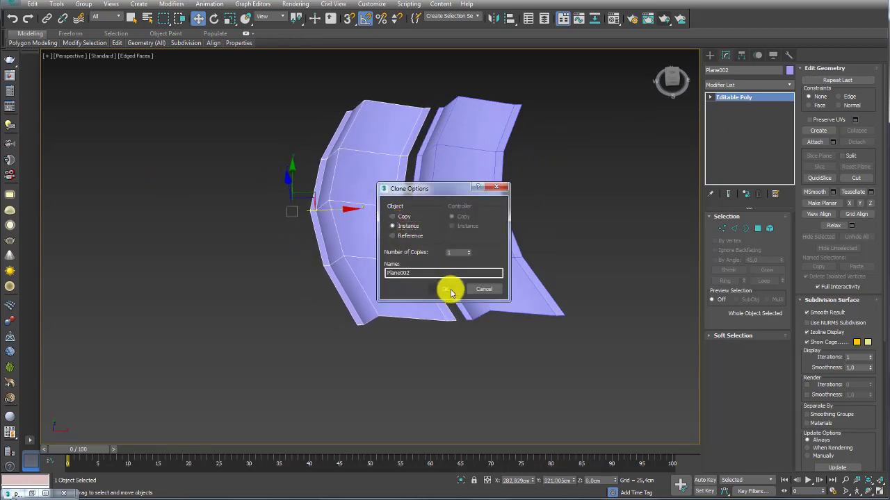
click(446, 288)
Undo an accidental vertex stretch on the copy and return to object level
click(721, 229)
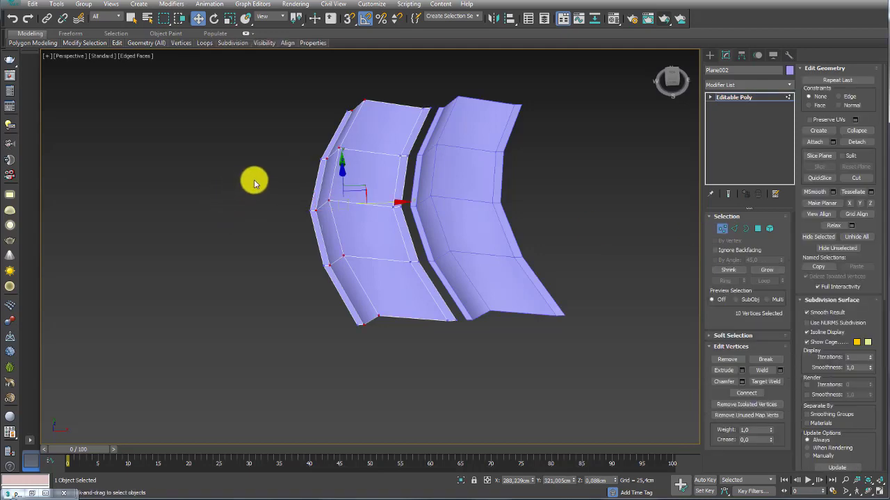
mouse_move(254, 178)
mouse_down()
mouse_move(360, 204)
mouse_move(224, 192)
mouse_up()
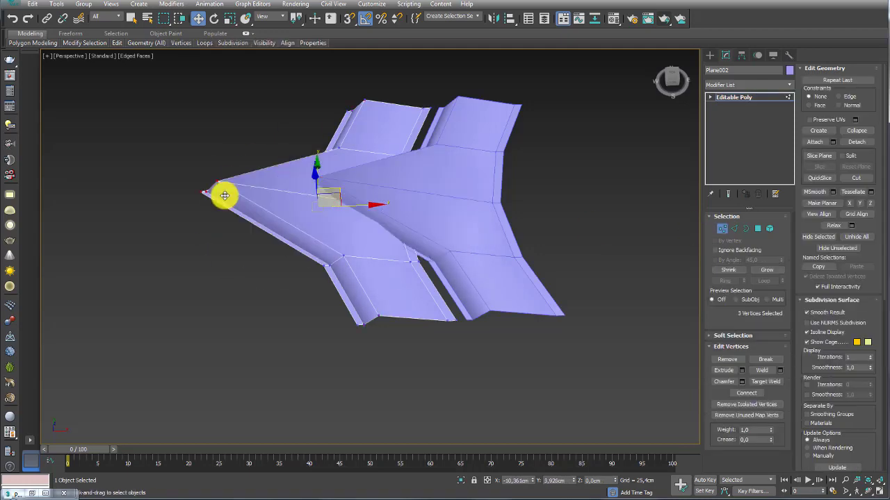
key(ctrl+z)
click(734, 99)
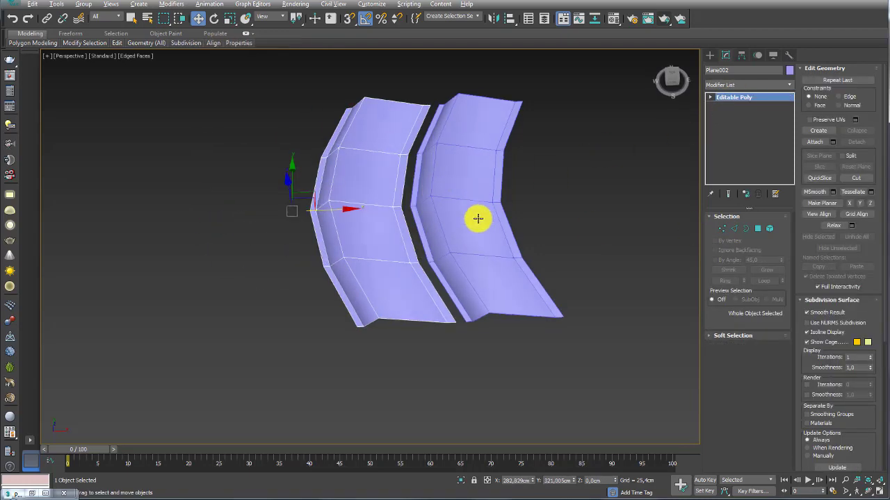
mouse_move(477, 218)
alt+middle_down()
mouse_move(468, 260)
mouse_move(482, 174)
mouse_move(552, 185)
mouse_move(540, 248)
mouse_move(550, 218)
mouse_move(558, 222)
mouse_move(529, 213)
mouse_move(562, 213)
alt+middle_up()
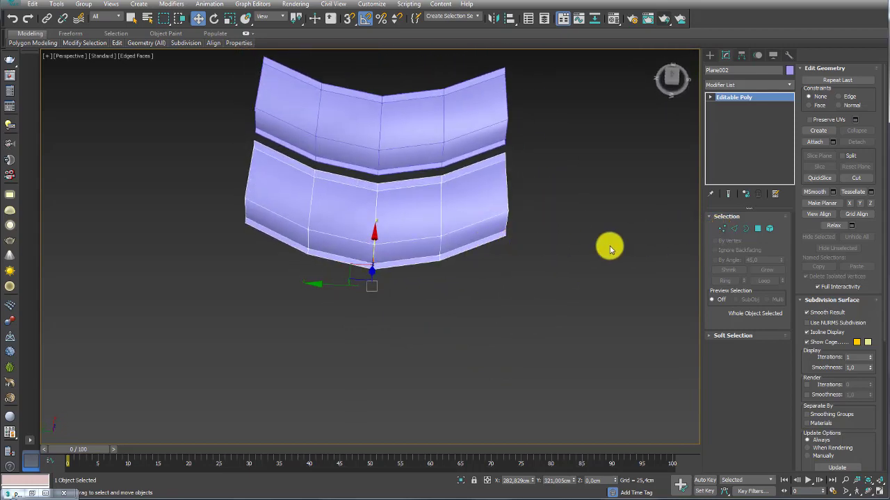
click(722, 228)
drag(501, 198, 512, 184)
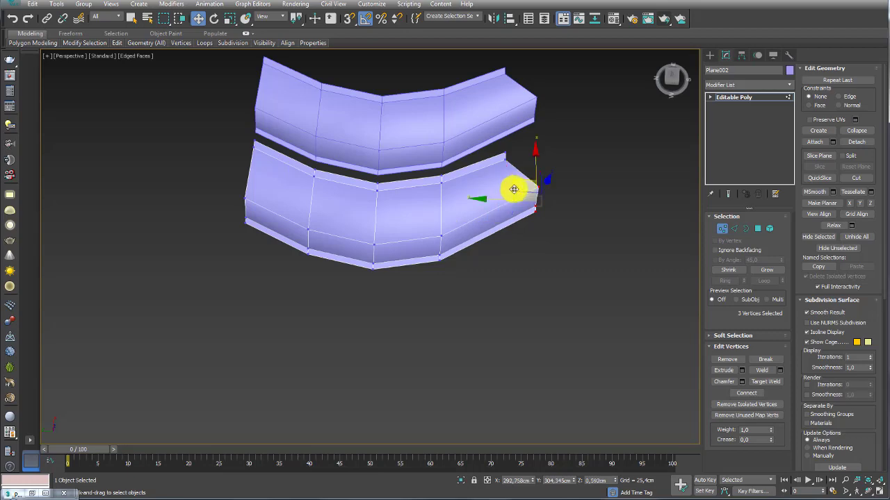
alt+middle_drag(533, 133, 495, 202)
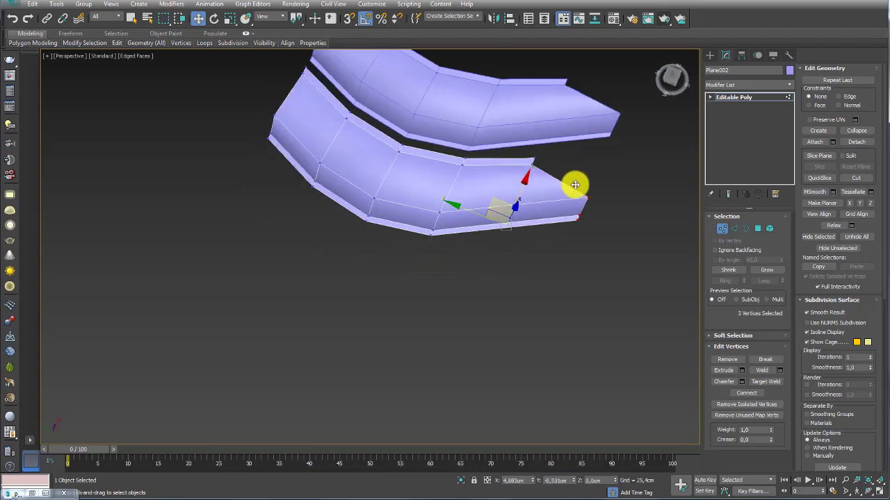
shift+drag(496, 202, 566, 85)
key(ctrl+z)
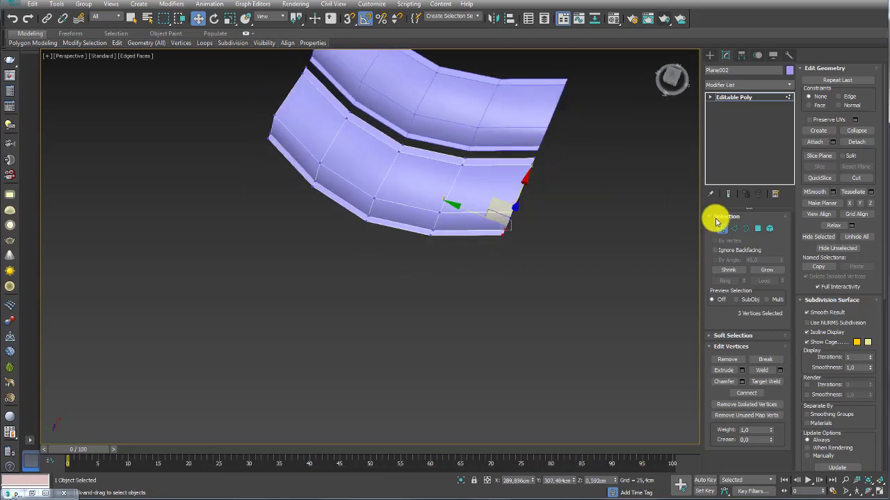
click(733, 229)
alt+middle_drag(591, 160, 479, 149)
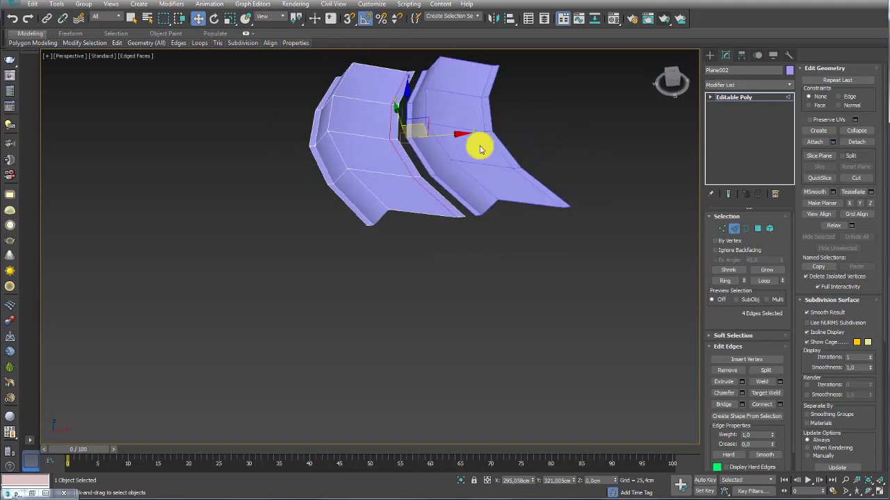
Select the bottom edges of both strips and Shift-drag them to extrude new faces
click(386, 214)
alt+middle_drag(397, 207, 433, 266)
scroll(411, 213, up, 2)
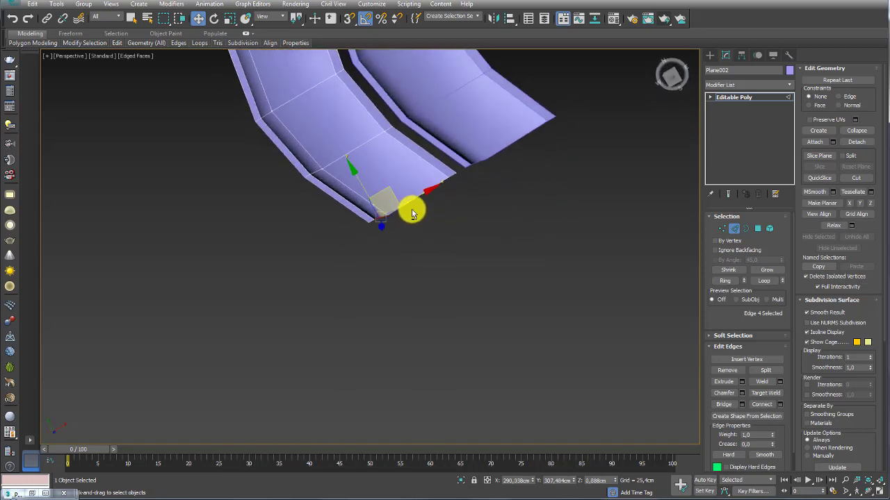
ctrl+click(413, 202)
mouse_move(409, 180)
alt+middle_down()
mouse_move(413, 188)
mouse_move(454, 187)
alt+middle_up()
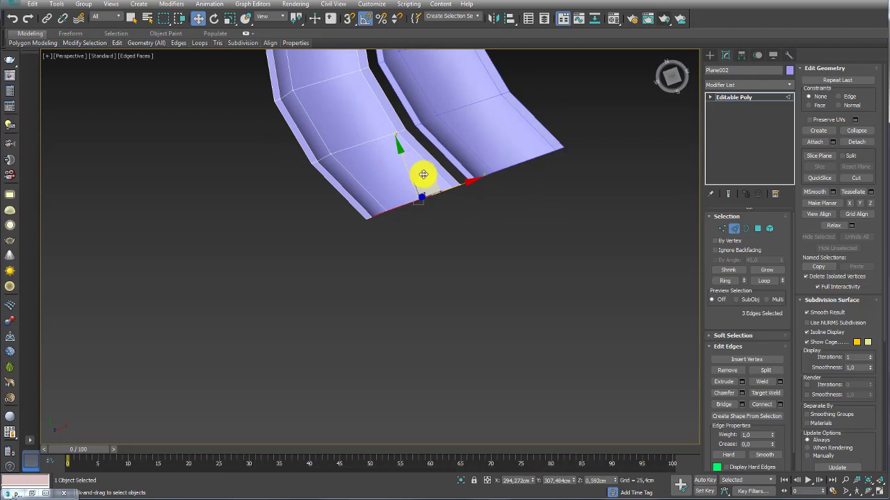
shift+drag(424, 174, 488, 210)
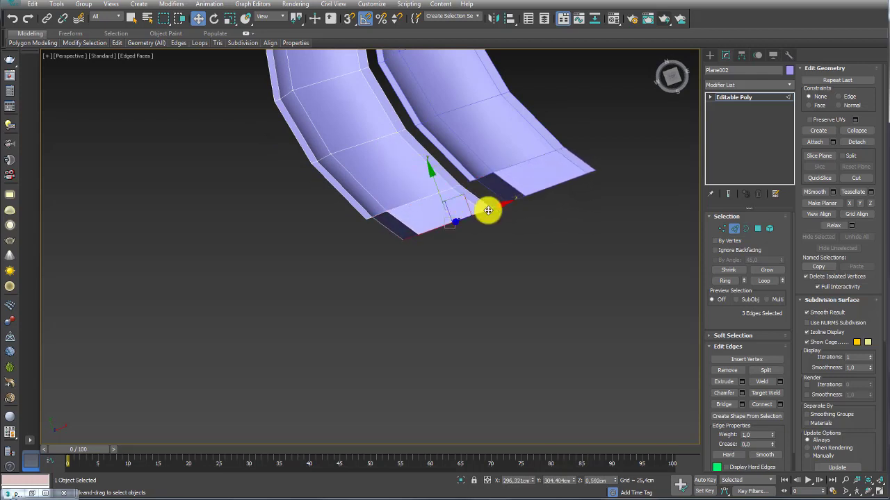
Extrude the new strip's edge again into a second narrow flange row
mouse_move(526, 220)
alt+middle_down()
mouse_move(456, 175)
mouse_move(501, 234)
mouse_move(470, 189)
mouse_move(455, 218)
mouse_move(512, 179)
mouse_move(443, 188)
alt+middle_up()
scroll(498, 226, up, 4)
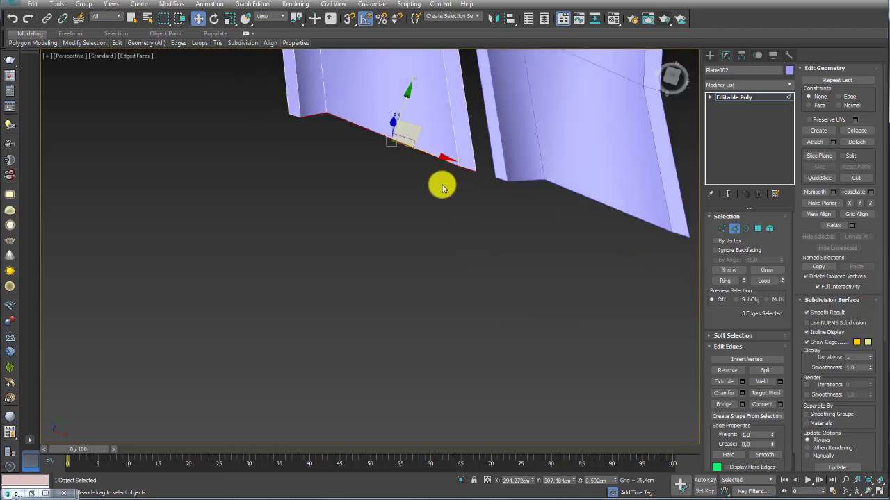
click(295, 119)
mouse_move(313, 131)
alt+middle_down()
mouse_move(345, 147)
mouse_move(348, 238)
mouse_move(342, 202)
alt+middle_up()
shift+drag(340, 197, 405, 218)
key(e)
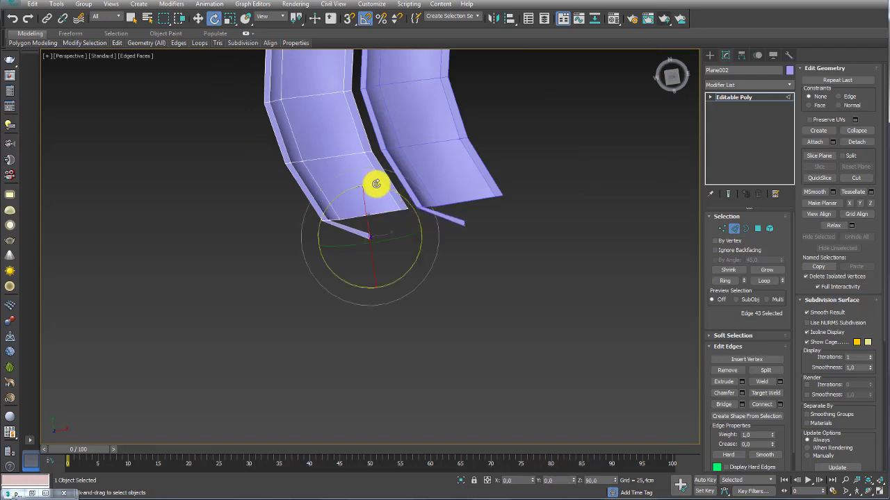
scroll(447, 228, up, 4)
Rotate the flange vertices about 55 degrees and raise two corner vertices
click(725, 229)
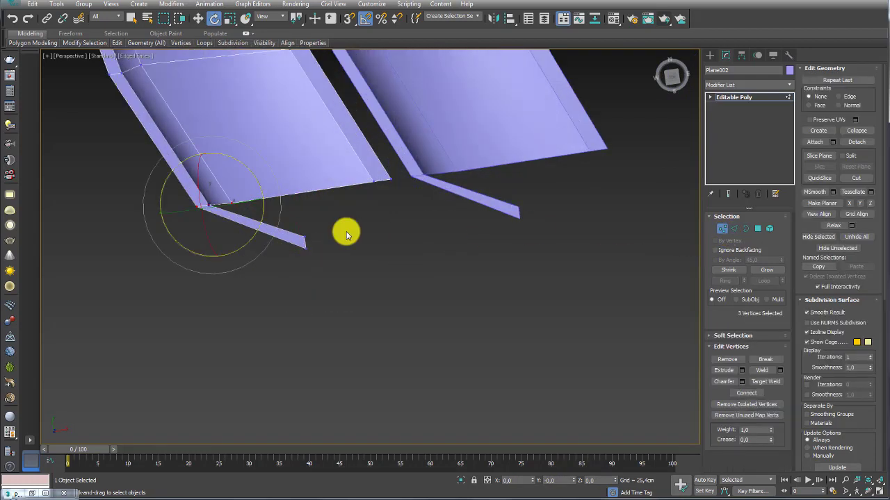
mouse_move(262, 204)
mouse_down()
mouse_move(261, 180)
mouse_move(255, 195)
mouse_move(391, 210)
mouse_up()
key(w)
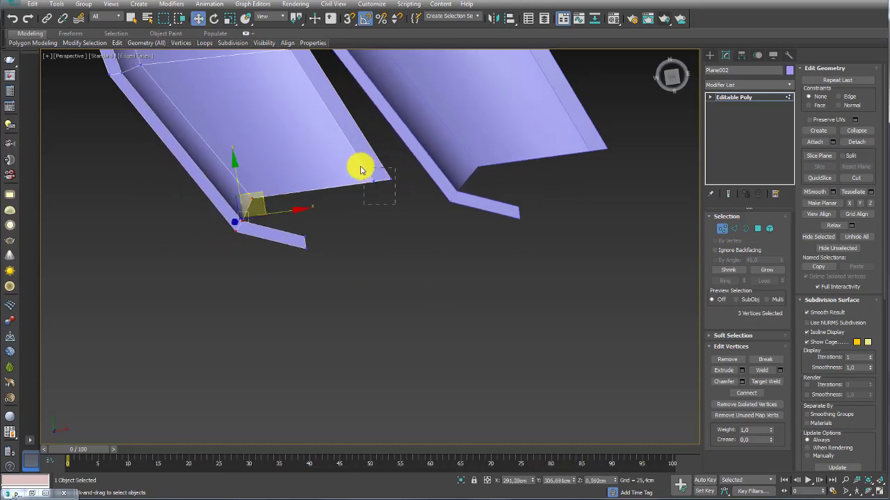
mouse_move(361, 170)
mouse_down()
mouse_move(387, 108)
mouse_move(378, 104)
mouse_up()
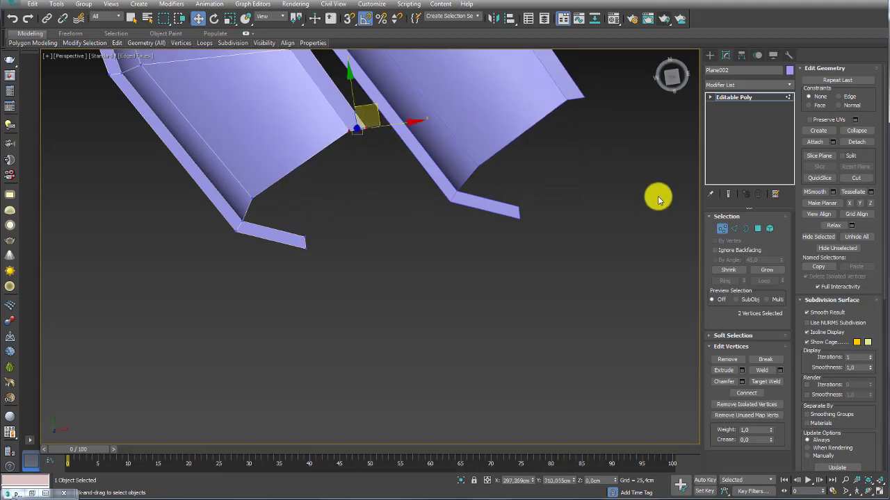
Select the inner lip edges of the left piece in Edge mode
click(733, 230)
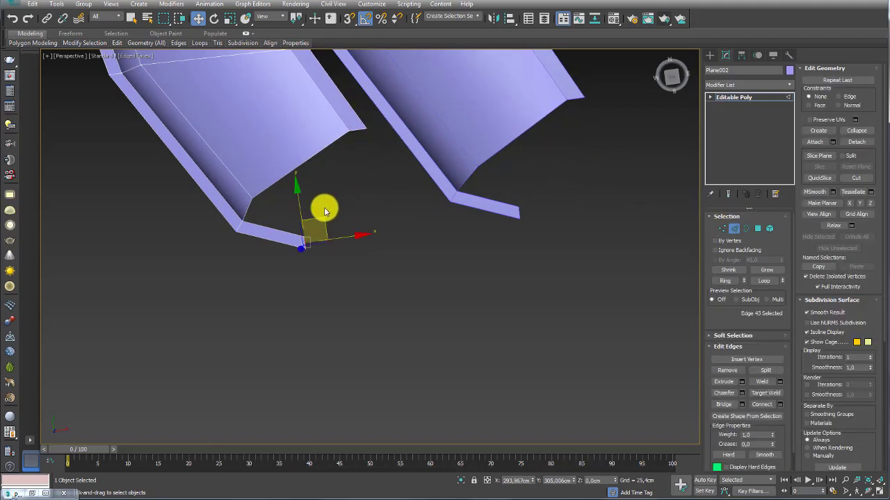
click(298, 184)
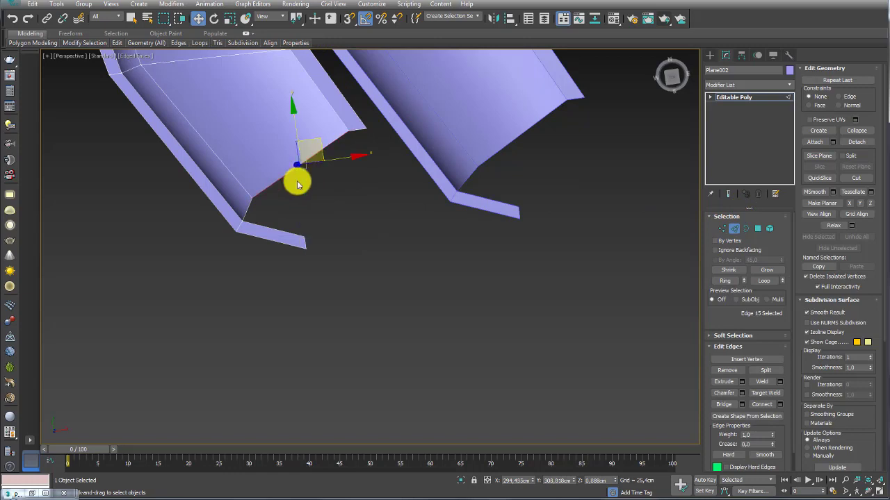
click(351, 157)
alt+middle_drag(353, 159, 330, 160)
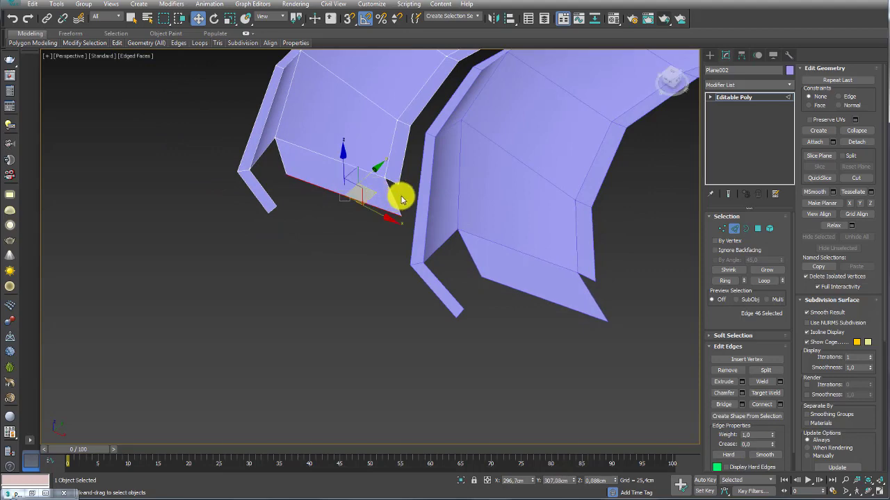
mouse_move(397, 195)
alt+middle_down()
mouse_move(438, 198)
mouse_move(445, 212)
alt+middle_up()
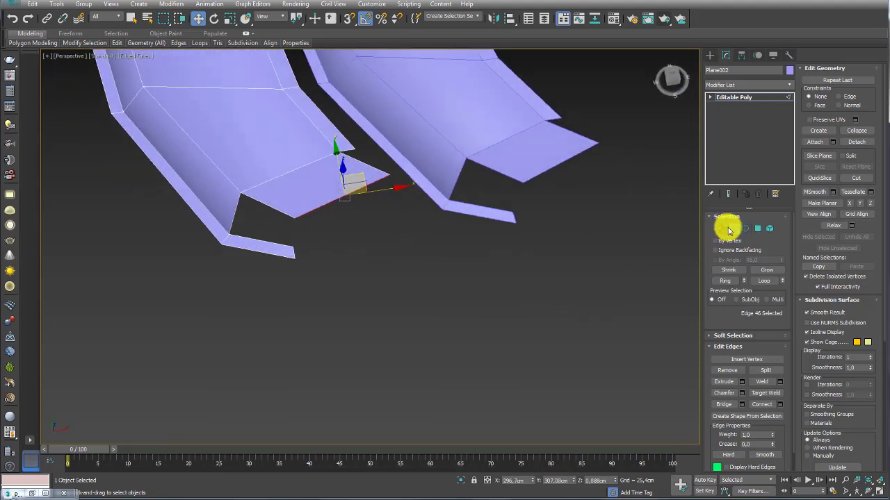
Shift-drag the lower lip edge to extrude a new lip strip
click(264, 244)
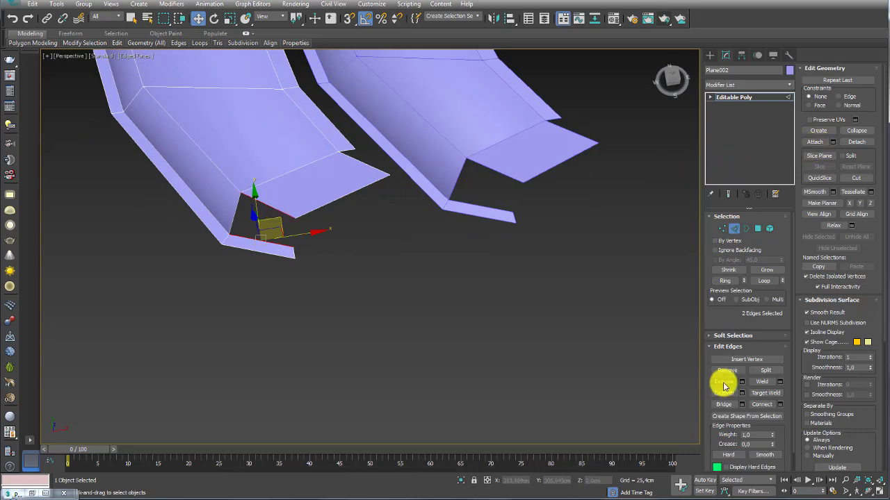
mouse_move(570, 362)
alt+middle_down()
mouse_move(327, 264)
mouse_move(317, 204)
mouse_move(370, 225)
mouse_move(317, 260)
mouse_move(282, 260)
mouse_move(312, 269)
alt+middle_up()
click(283, 261)
shift+drag(308, 251, 366, 238)
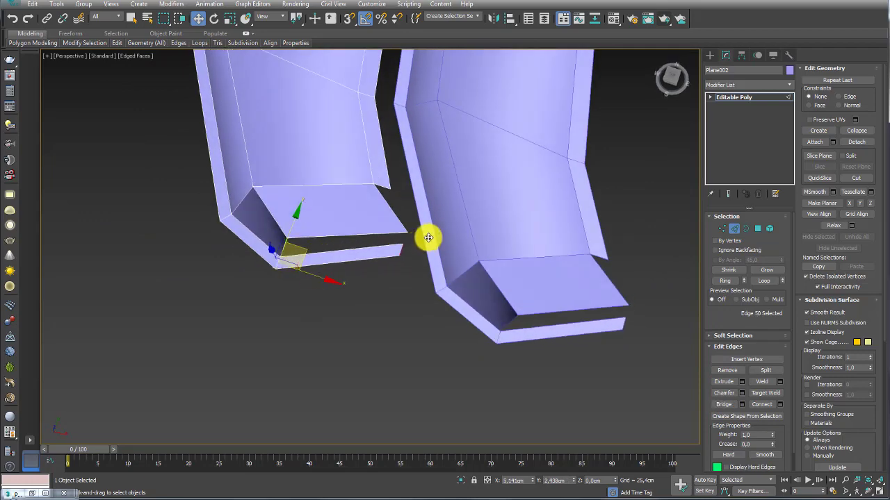
click(362, 237)
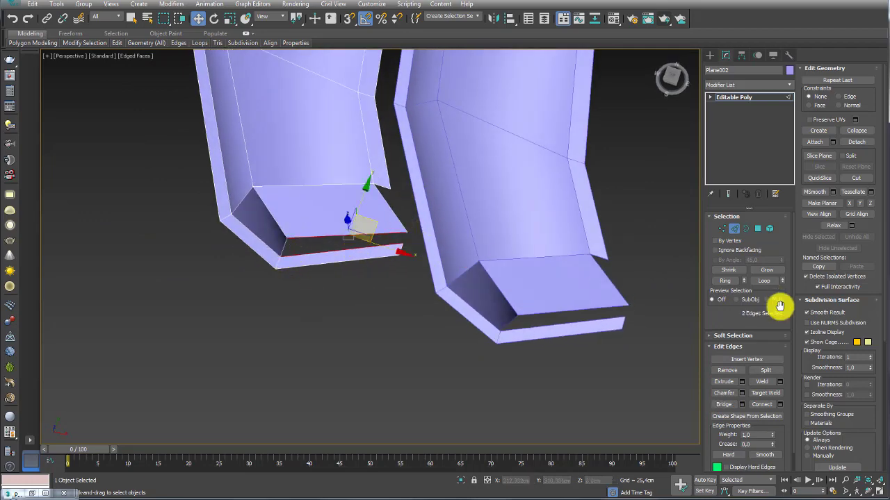
mouse_move(392, 246)
alt+middle_down()
mouse_move(454, 211)
mouse_move(471, 249)
mouse_move(368, 262)
mouse_move(396, 255)
alt+middle_up()
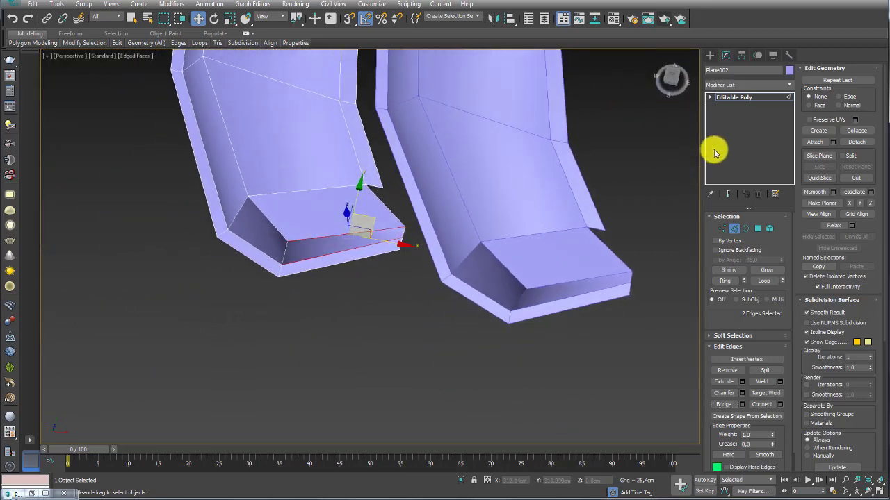
mouse_move(440, 220)
alt+middle_down()
mouse_move(407, 229)
mouse_move(431, 230)
alt+middle_up()
Move the corner vertices, raising them to shape the bevelled bottom cap
click(722, 228)
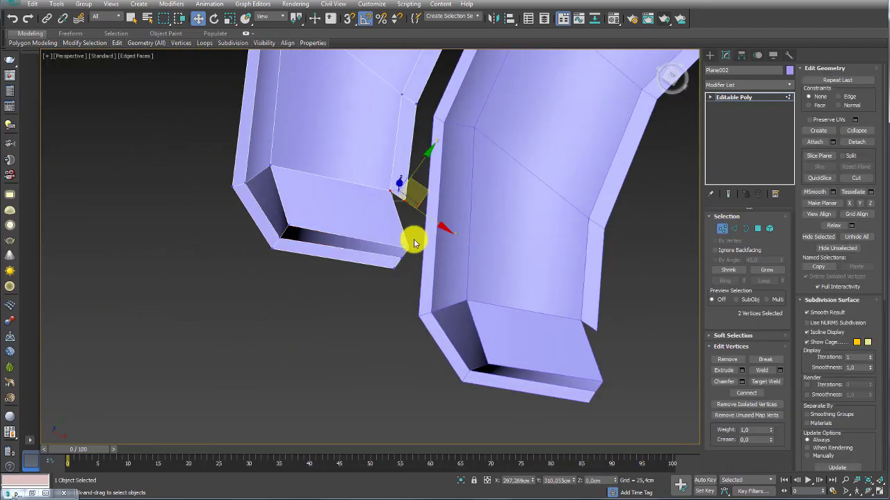
mouse_move(409, 249)
mouse_down()
mouse_move(433, 241)
mouse_move(421, 204)
mouse_move(408, 201)
mouse_move(409, 253)
mouse_move(384, 278)
mouse_up()
key(e)
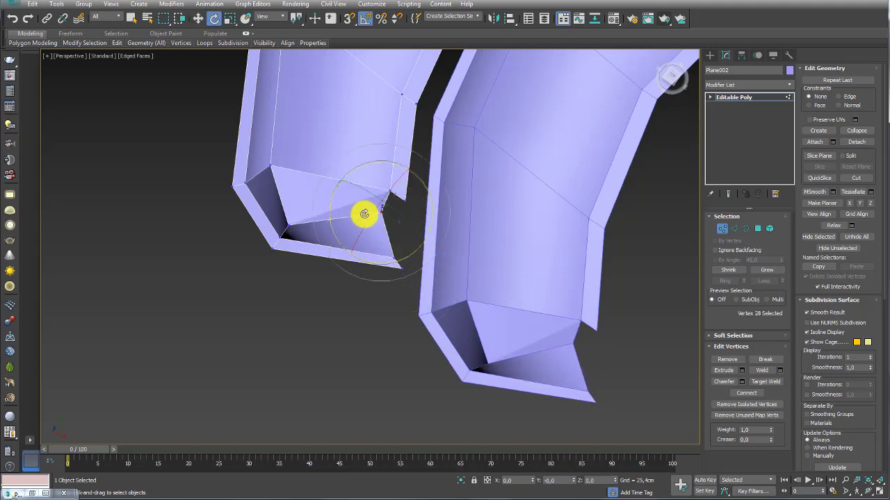
key(w)
click(389, 193)
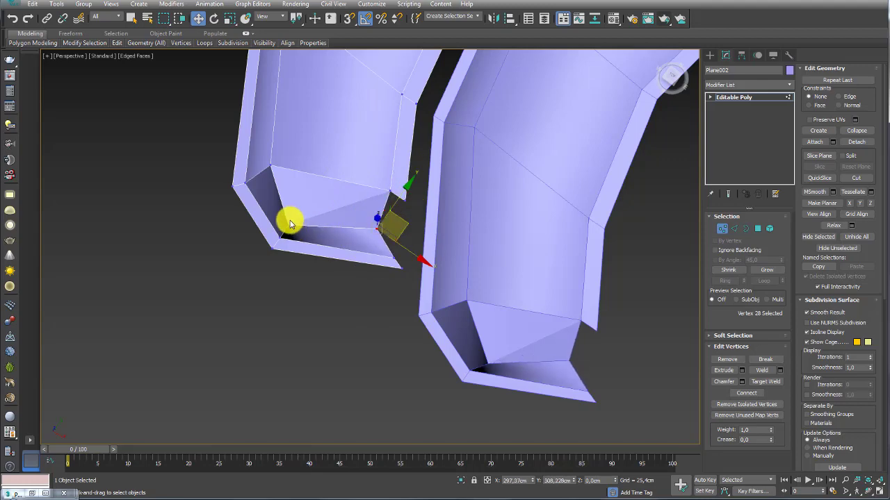
click(290, 223)
drag(308, 218, 323, 192)
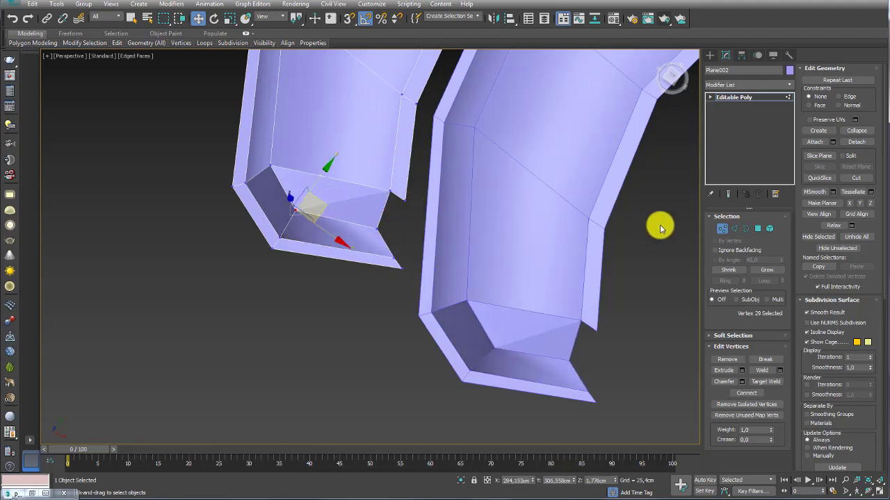
Select the corner's vertical and bottom edges in Edge mode
click(735, 229)
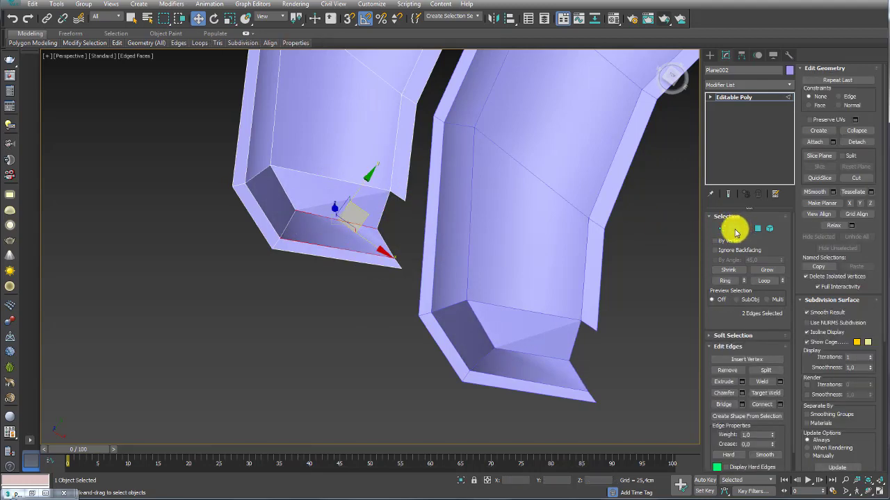
click(395, 202)
ctrl+click(386, 246)
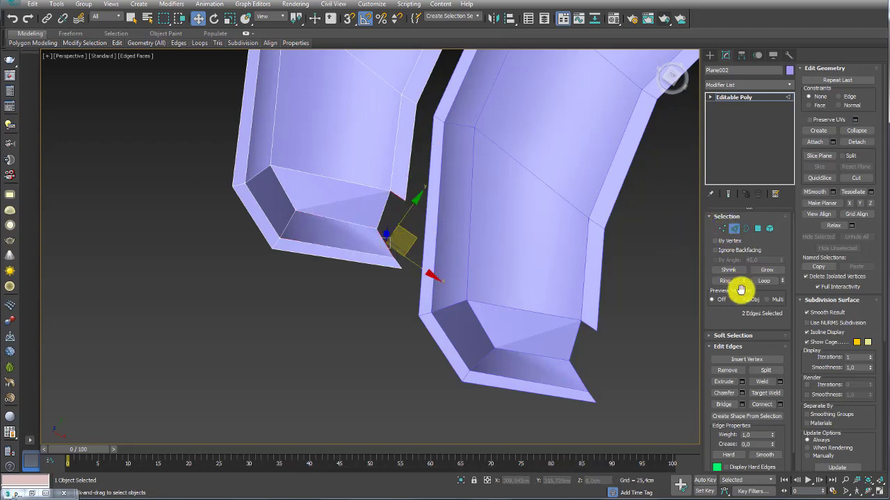
mouse_move(324, 239)
alt+middle_down()
mouse_move(342, 189)
mouse_move(359, 201)
mouse_move(350, 231)
mouse_move(403, 198)
mouse_move(394, 241)
mouse_move(399, 197)
alt+middle_up()
Select five border edges of the left leg and shift them to the right
double_click(381, 233)
scroll(390, 243, down, 3)
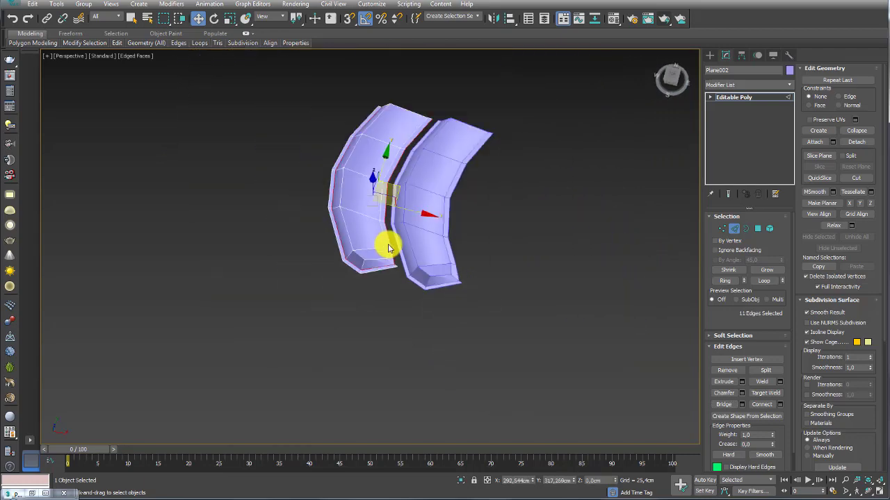
scroll(387, 269, up, 1)
scroll(445, 176, down, 2)
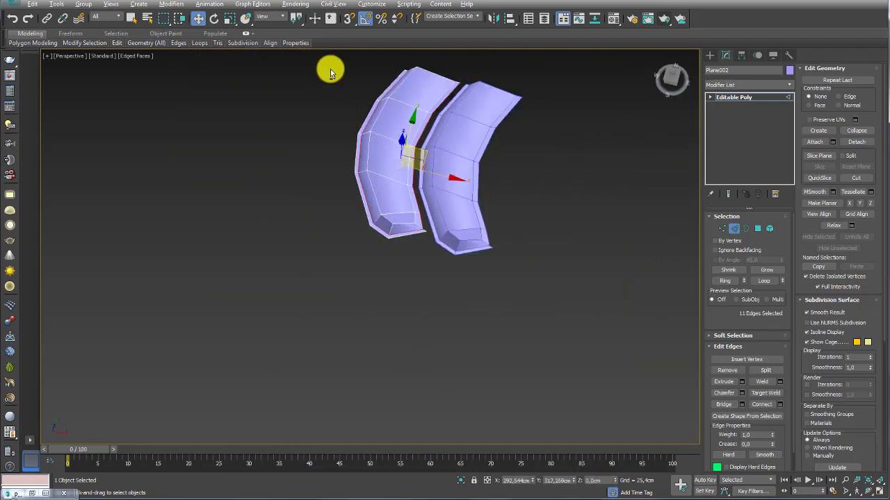
drag(398, 261, 400, 253)
scroll(401, 237, up, 2)
scroll(431, 188, up, 3)
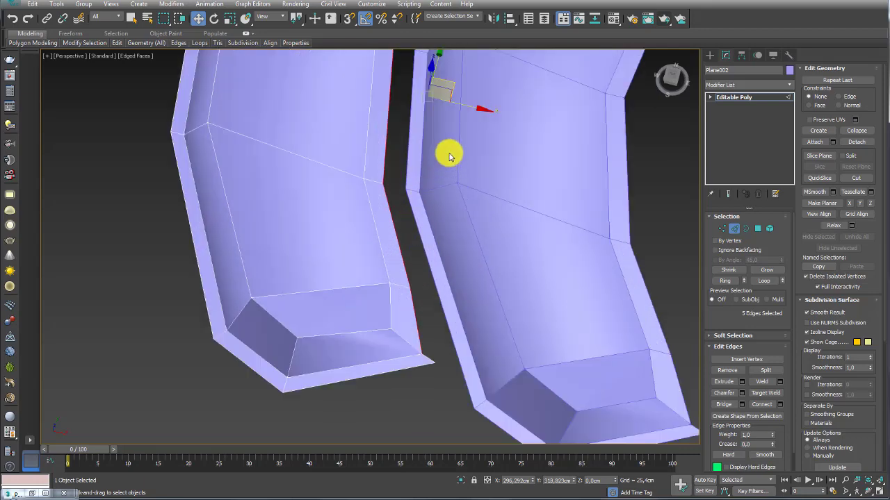
drag(471, 107, 493, 134)
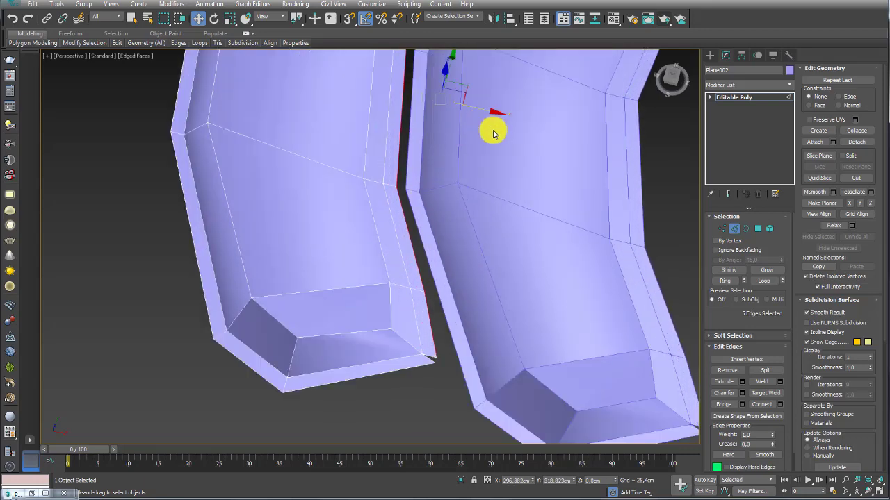
Target-weld the stray cap vertex onto its corner vertex
click(723, 228)
scroll(428, 348, up, 3)
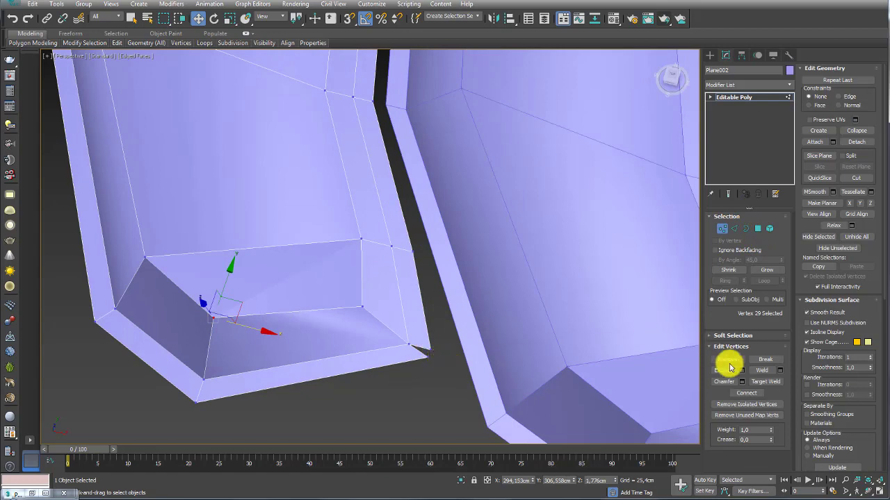
click(766, 381)
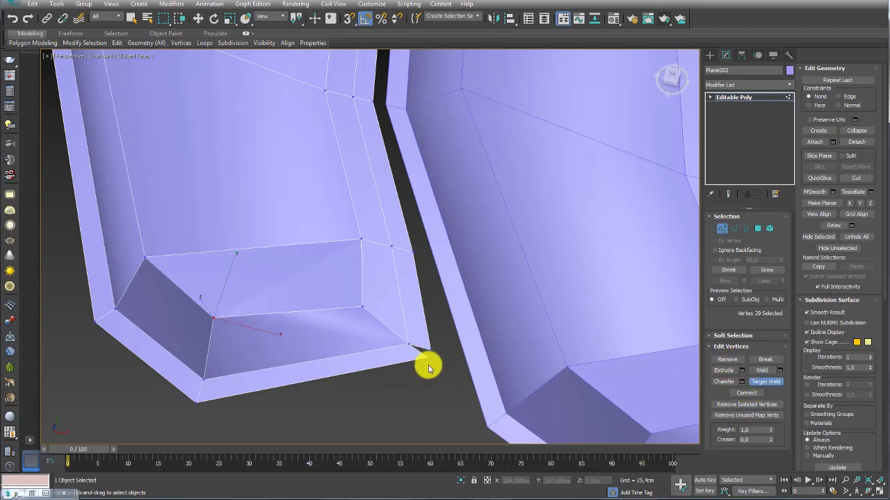
scroll(445, 322, down, 3)
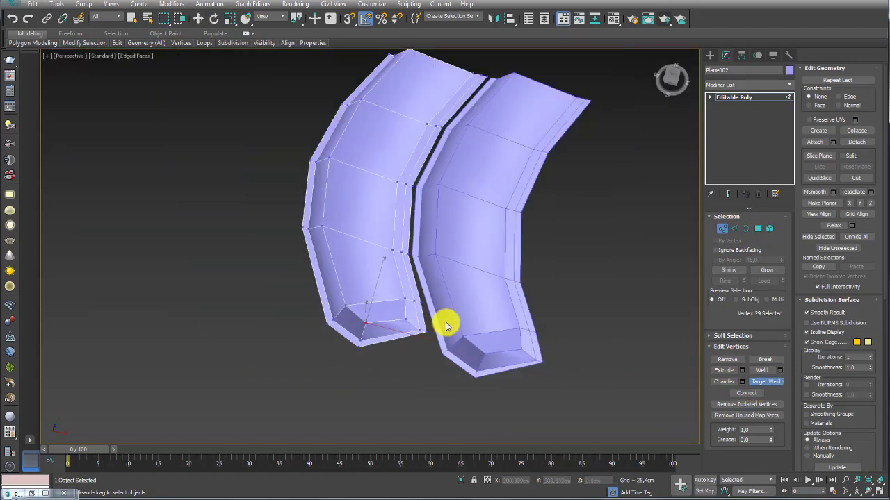
key(w)
alt+middle_drag(452, 322, 449, 288)
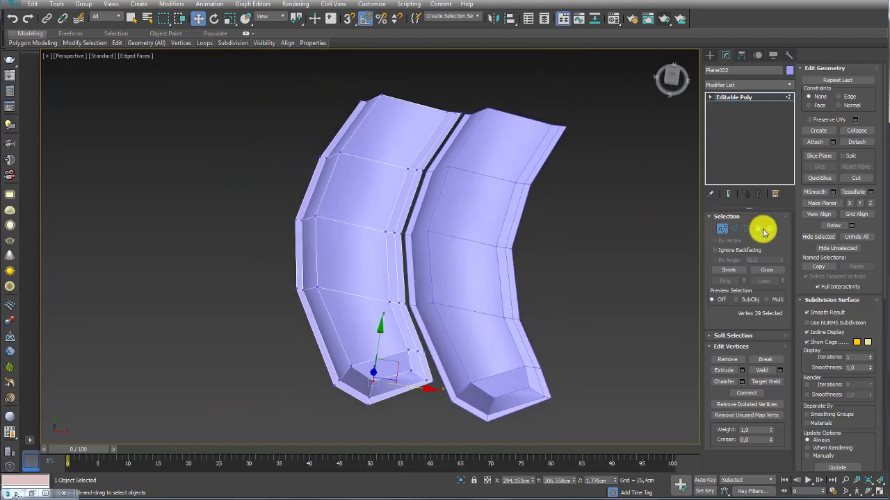
Delete the upper polygons of both strips, leaving two shorter angled pieces
click(758, 228)
drag(529, 198, 528, 200)
key(Delete)
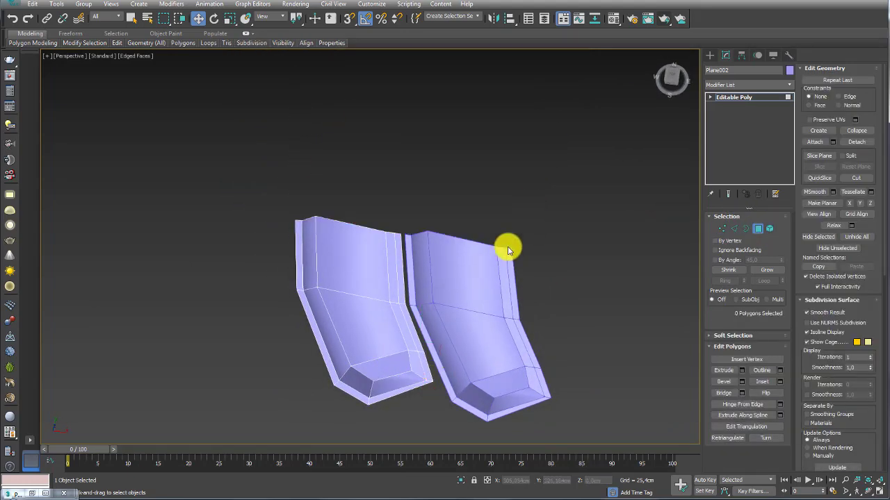
mouse_move(470, 288)
alt+middle_down()
mouse_move(510, 342)
mouse_move(484, 281)
alt+middle_up()
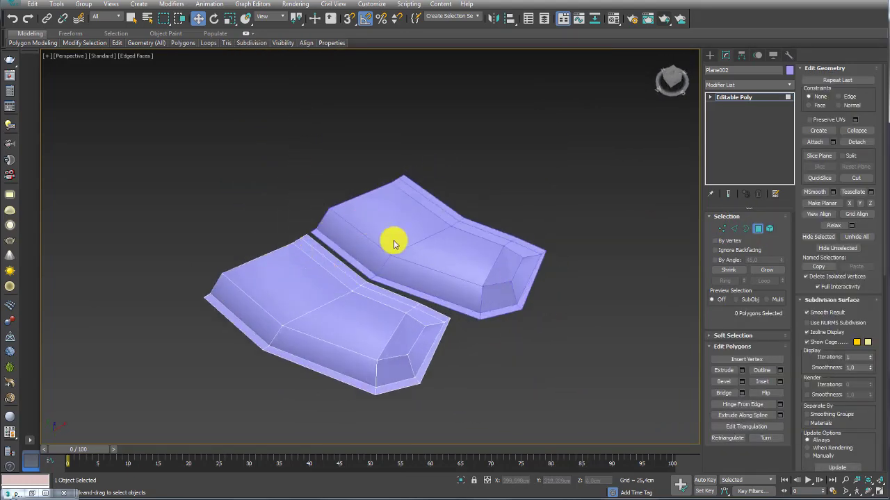
mouse_move(391, 242)
alt+middle_down()
mouse_move(429, 327)
mouse_move(373, 255)
mouse_move(388, 289)
mouse_move(383, 202)
alt+middle_up()
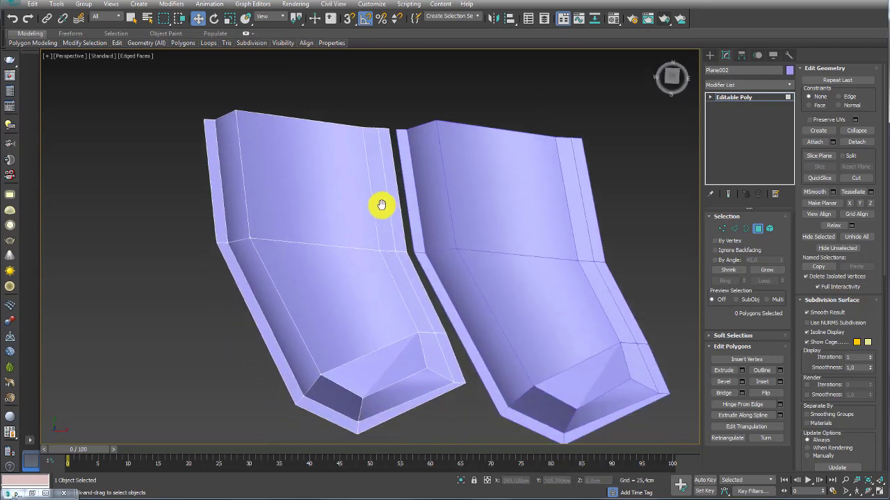
scroll(383, 202, up, 3)
scroll(384, 222, down, 5)
Move the left strip along X until it sits against the right strip
click(733, 97)
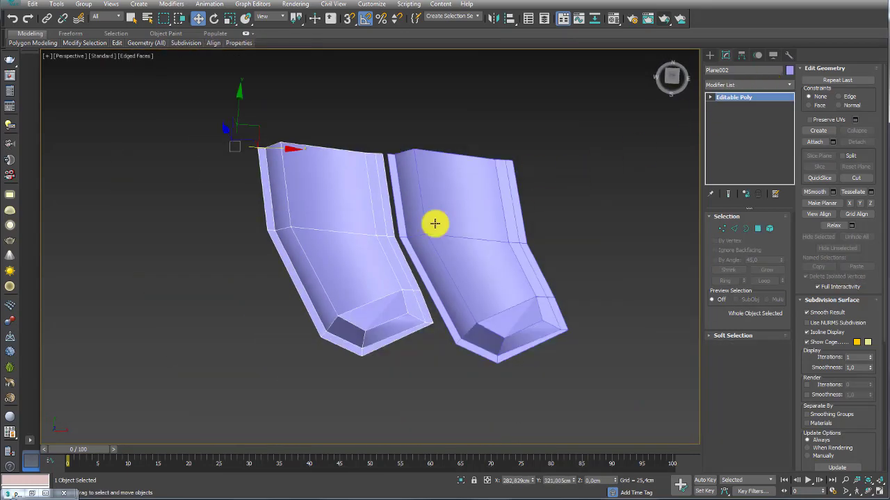
drag(277, 149, 282, 149)
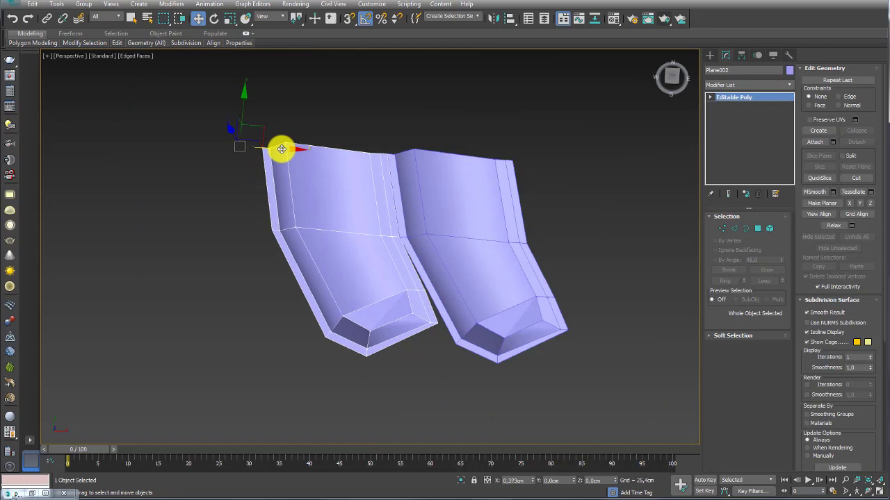
scroll(421, 239, up, 5)
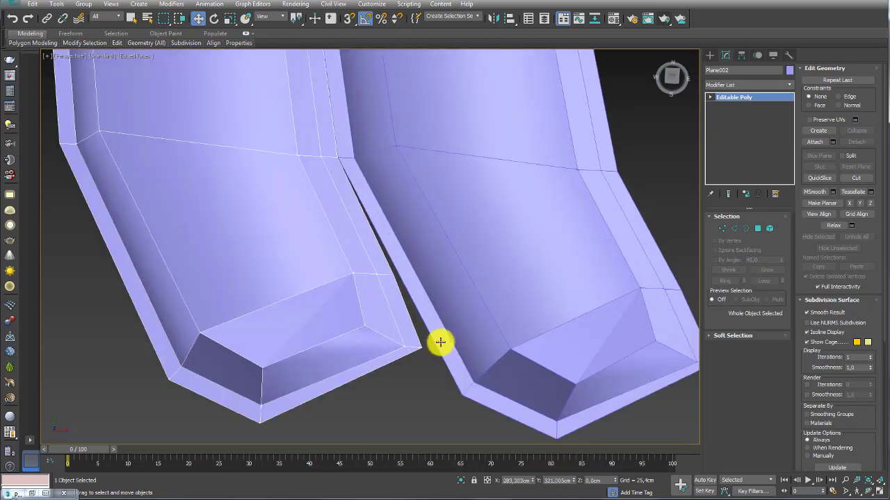
scroll(401, 276, up, 2)
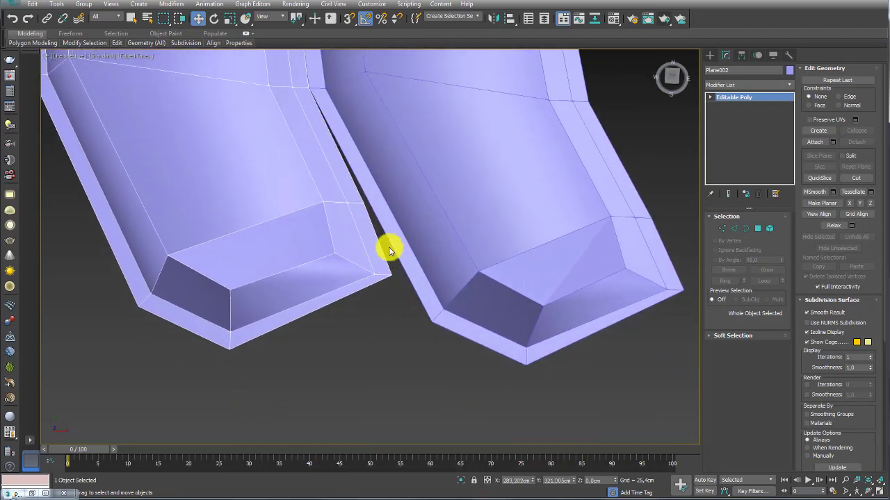
Select and inspect the seam edges in Edge and Vertex modes, then exit to object level
click(733, 228)
mouse_move(555, 243)
alt+middle_down()
mouse_move(383, 264)
mouse_move(318, 257)
alt+middle_up()
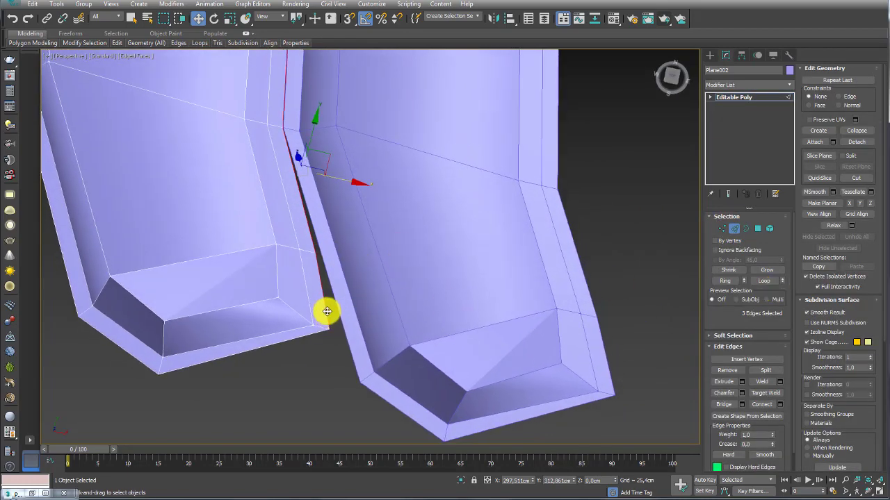
click(721, 229)
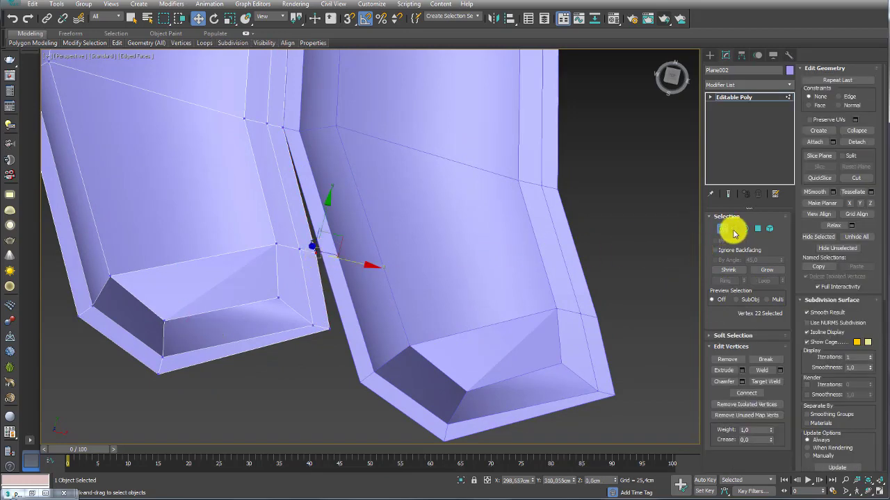
click(734, 229)
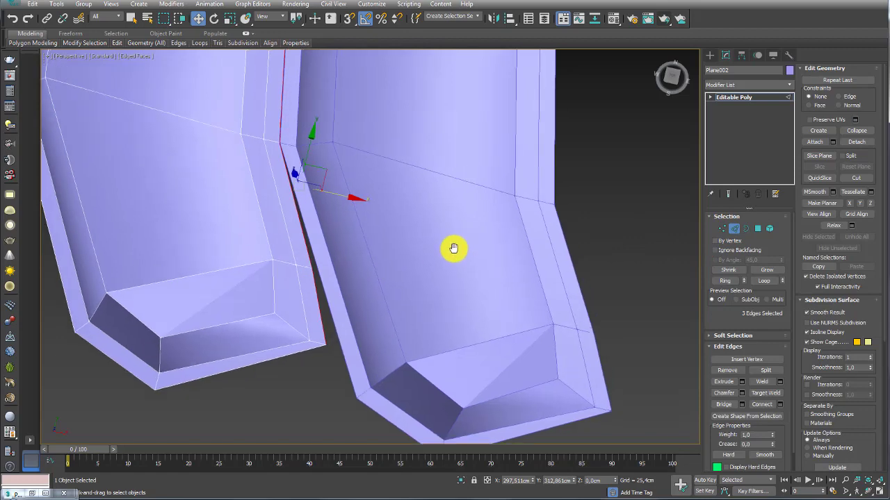
alt+middle_drag(383, 244, 476, 250)
scroll(476, 250, down, 5)
scroll(386, 251, up, 4)
scroll(387, 252, up, 3)
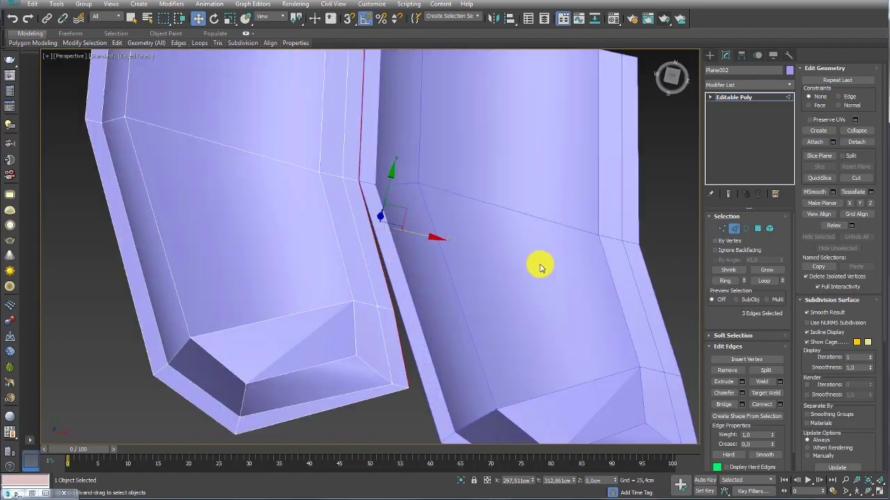
mouse_move(536, 262)
middle_down()
mouse_move(579, 233)
mouse_move(657, 237)
middle_up()
click(760, 97)
scroll(600, 206, down, 3)
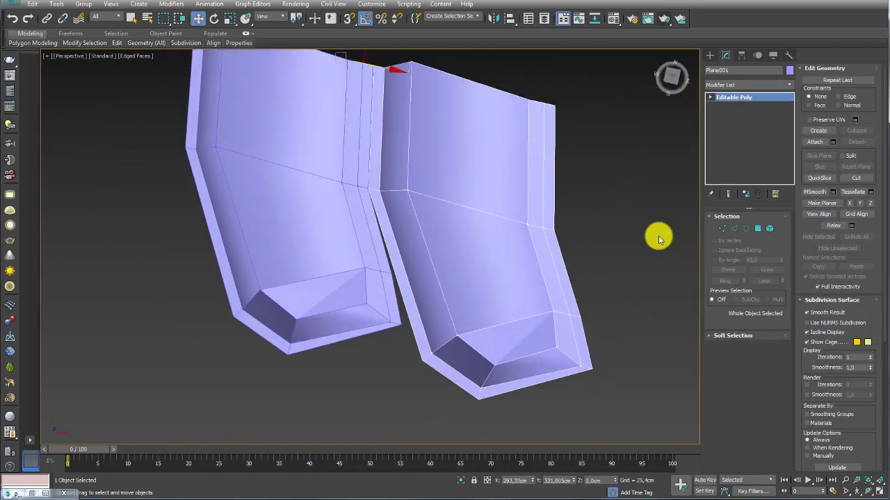
Cut a new edge from the strip's top edge down its face and across to the left edge
right_click(463, 206)
click(450, 130)
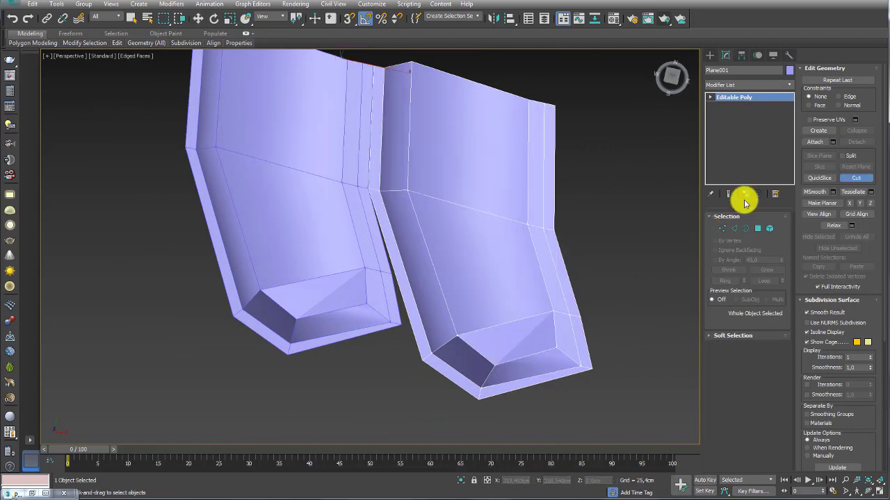
click(723, 229)
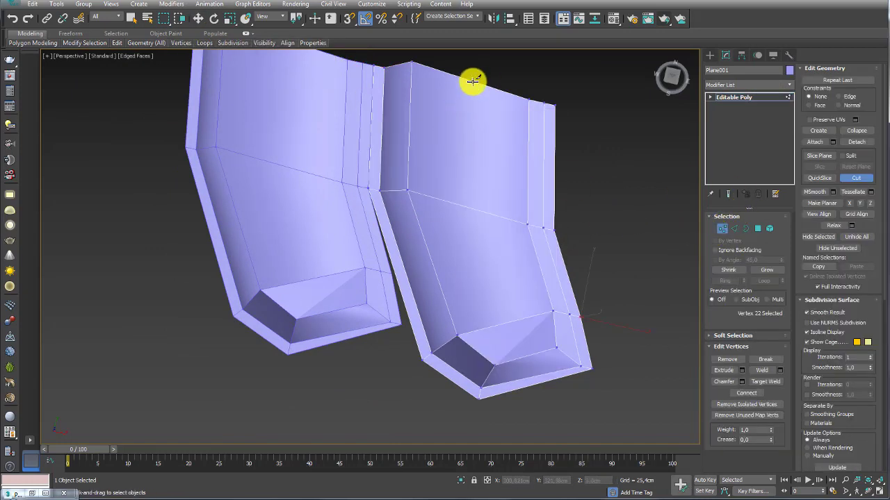
click(472, 81)
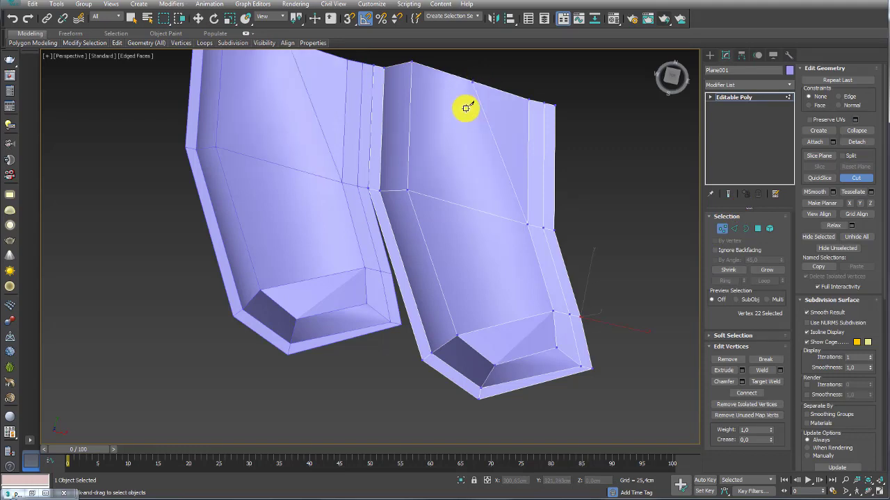
click(467, 207)
click(484, 265)
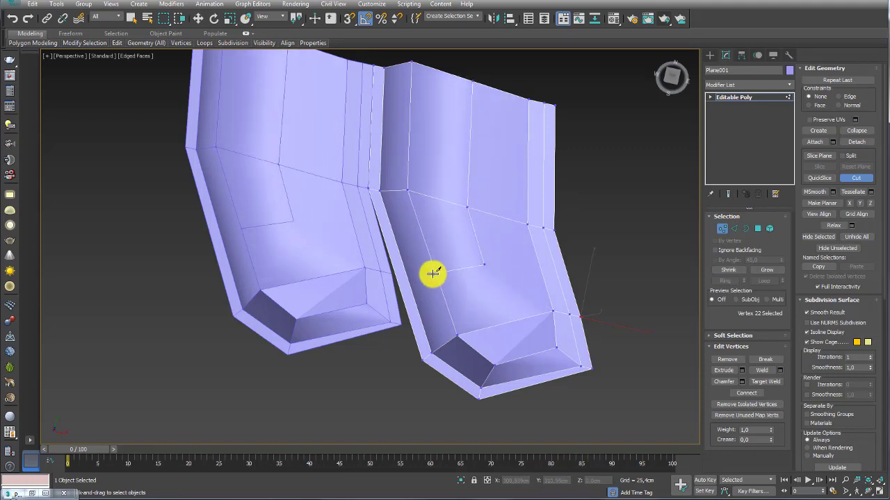
click(434, 266)
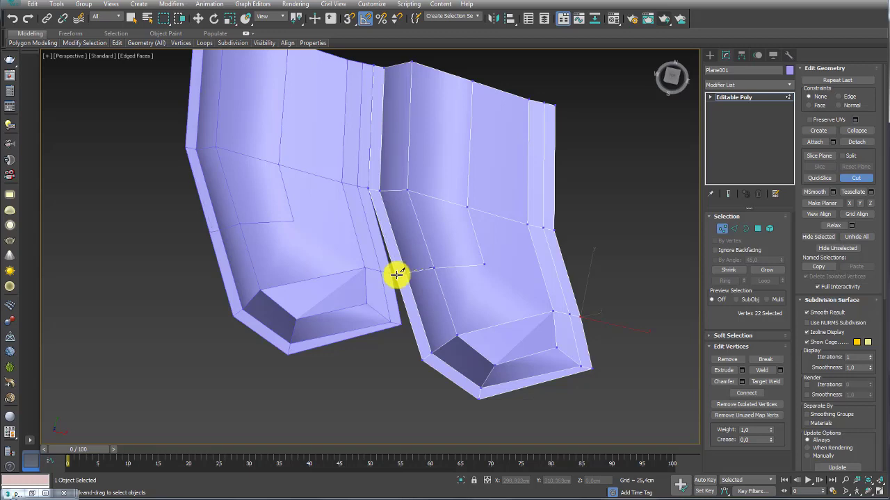
click(396, 274)
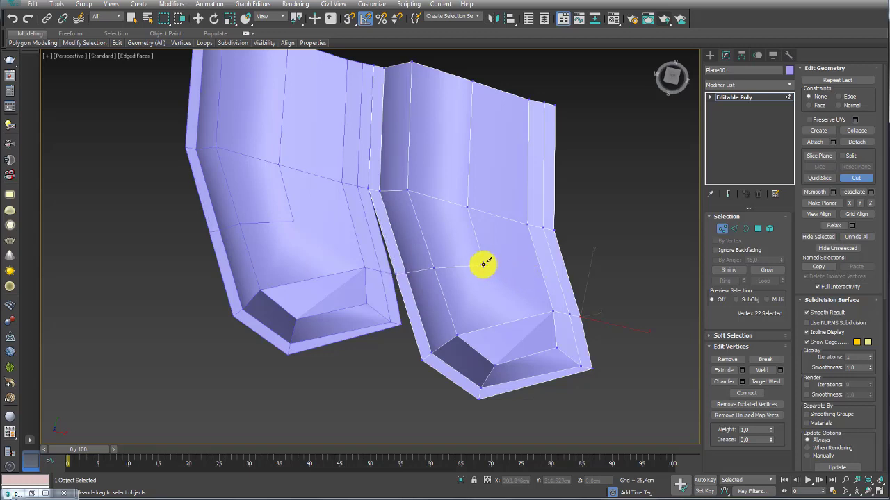
Cut further edges across to the right side and down from the top
click(483, 264)
click(553, 311)
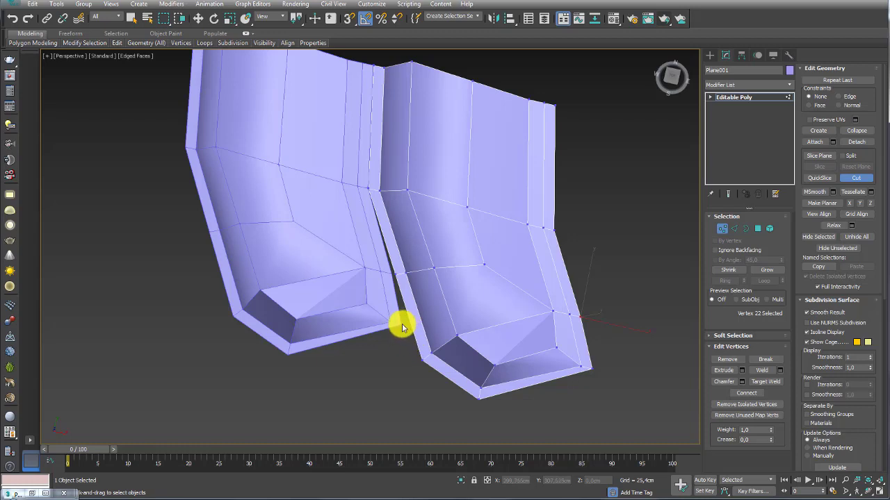
click(498, 90)
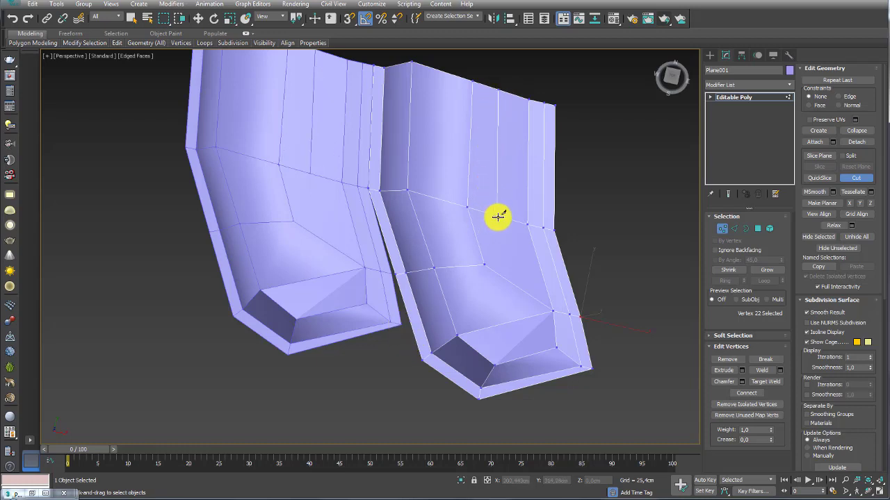
click(514, 284)
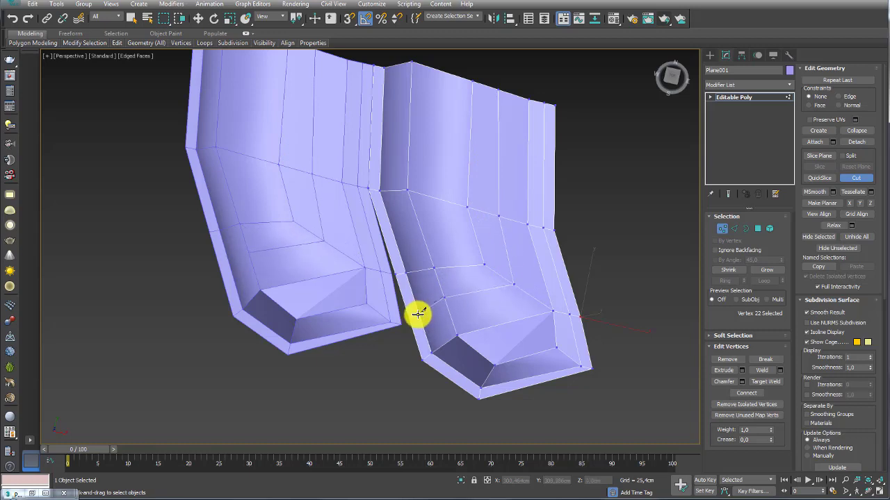
scroll(421, 317, up, 3)
key(w)
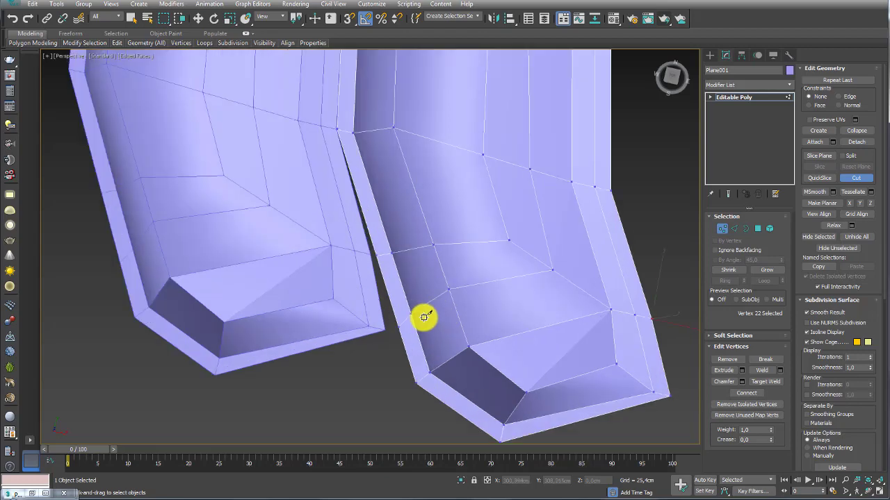
Select the other bead strip and pick its two seam vertices in Vertex mode
right_click(423, 255)
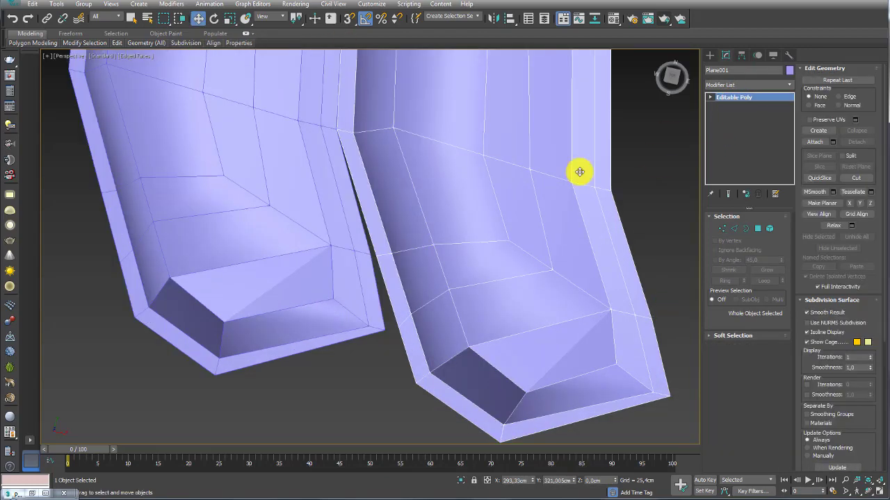
click(402, 267)
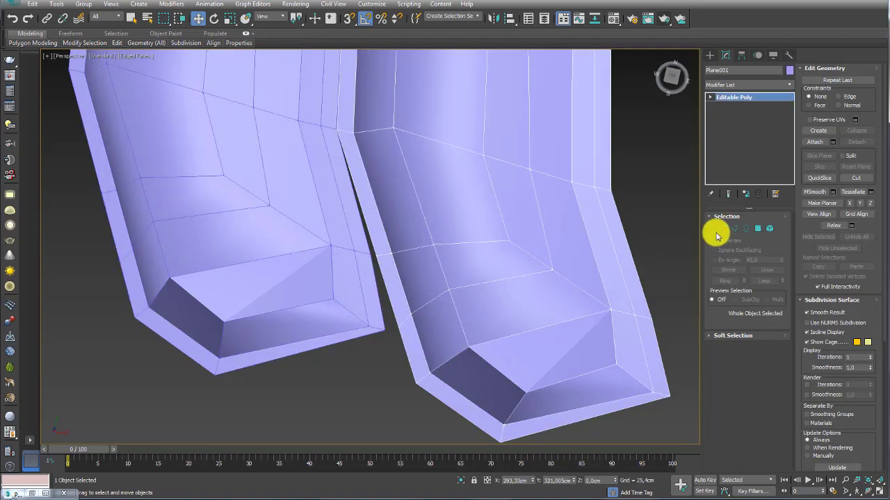
click(722, 228)
click(393, 252)
scroll(393, 252, up, 3)
scroll(393, 252, up, 3)
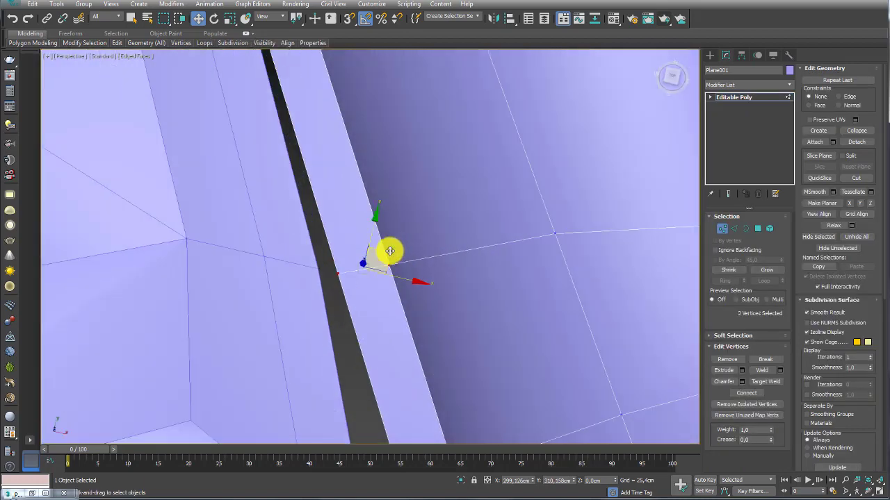
alt+middle_drag(391, 253, 368, 248)
scroll(368, 248, down, 3)
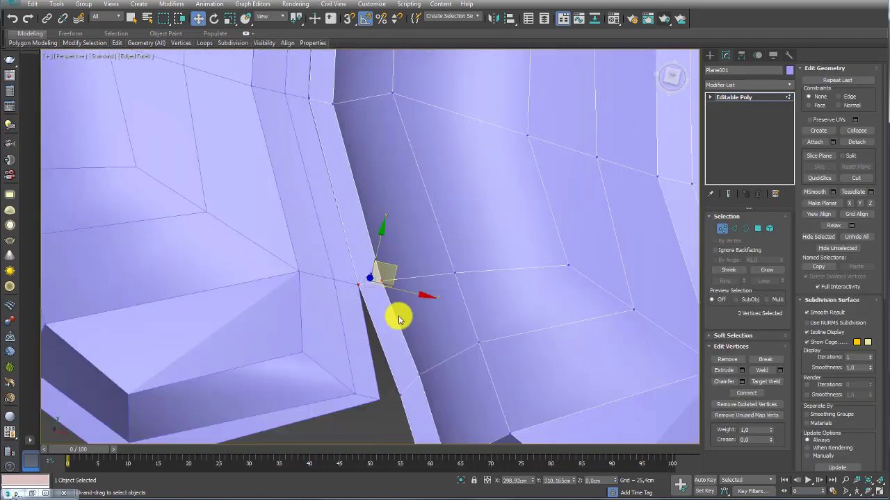
alt+middle_drag(399, 316, 364, 294)
Move the seam corner vertex left to close the gap, then return to object level
drag(371, 311, 419, 356)
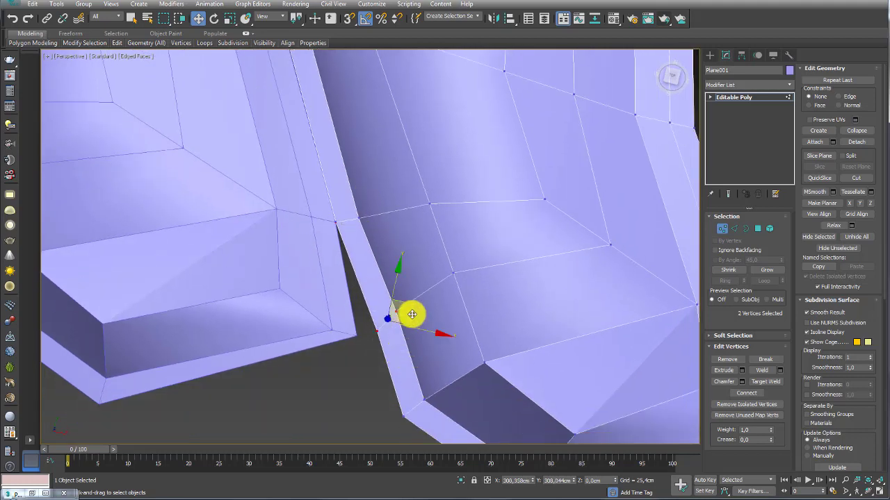
drag(403, 310, 391, 306)
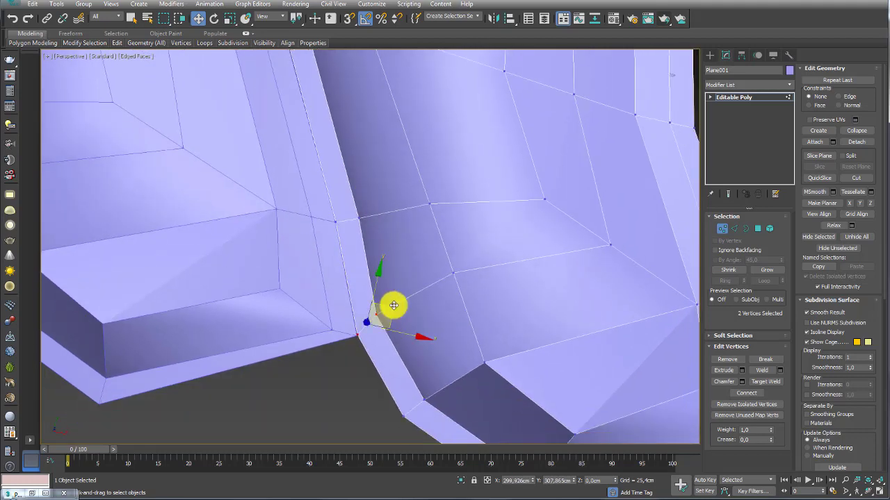
click(369, 316)
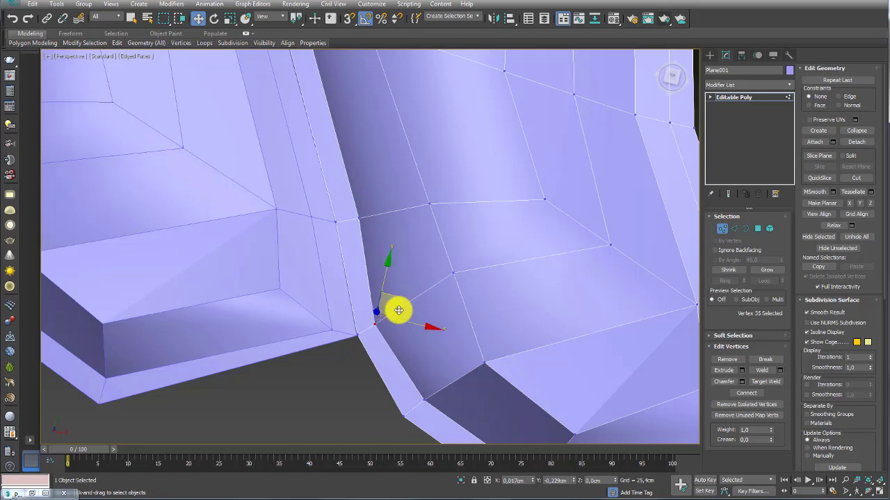
scroll(401, 309, down, 5)
scroll(427, 278, up, 3)
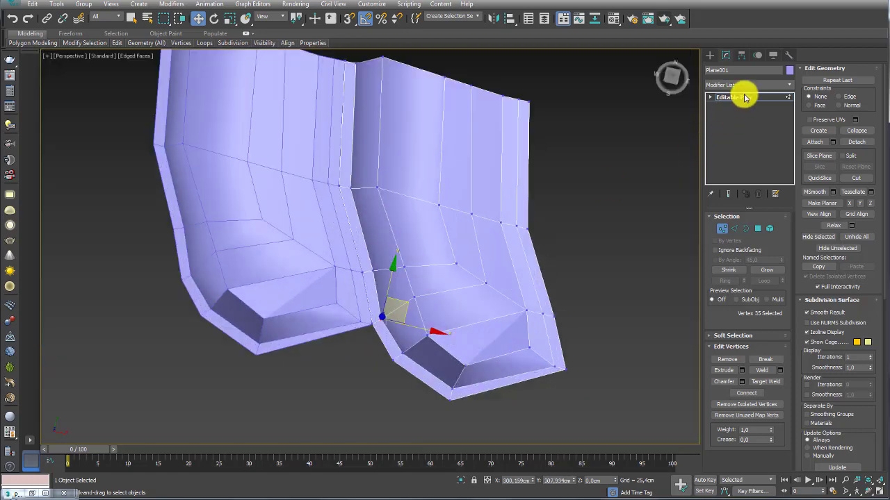
click(738, 96)
scroll(465, 170, down, 1)
scroll(431, 187, down, 2)
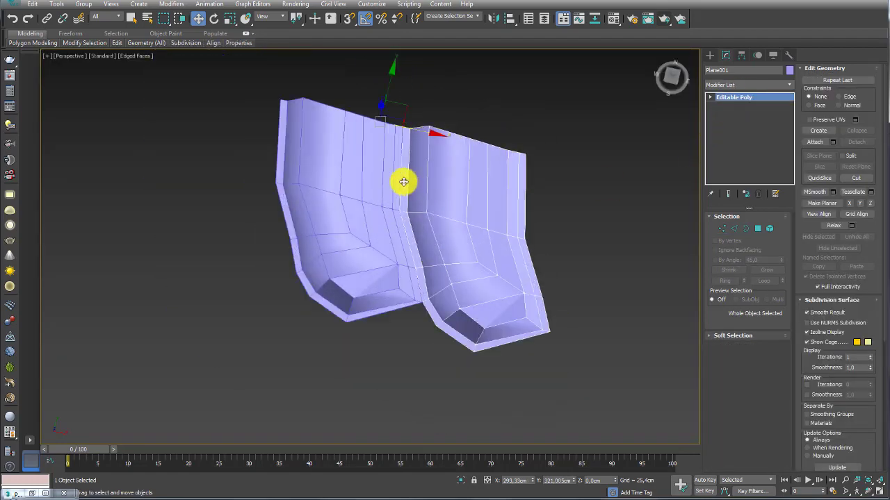
mouse_move(403, 182)
alt+middle_down()
mouse_move(415, 199)
mouse_move(456, 212)
alt+middle_up()
Delete Plane001 and give Plane002 a Symmetry modifier mirrored on Y with Flip on
key(Delete)
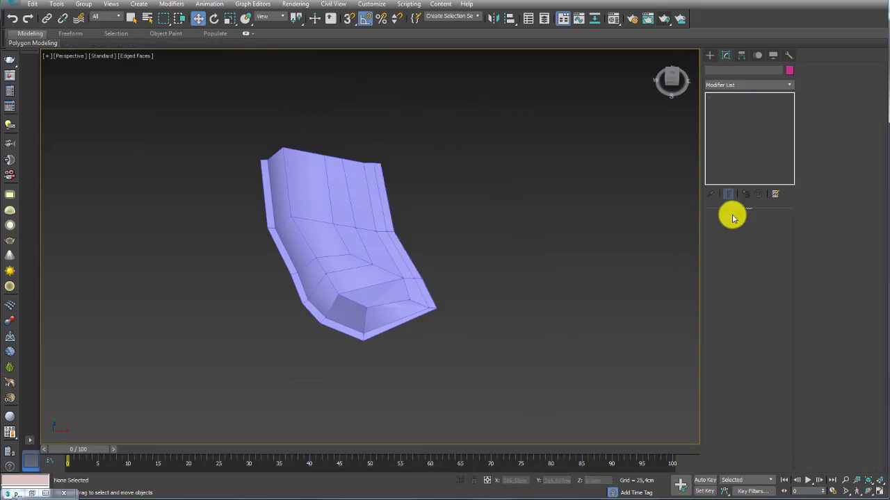
click(312, 219)
click(789, 85)
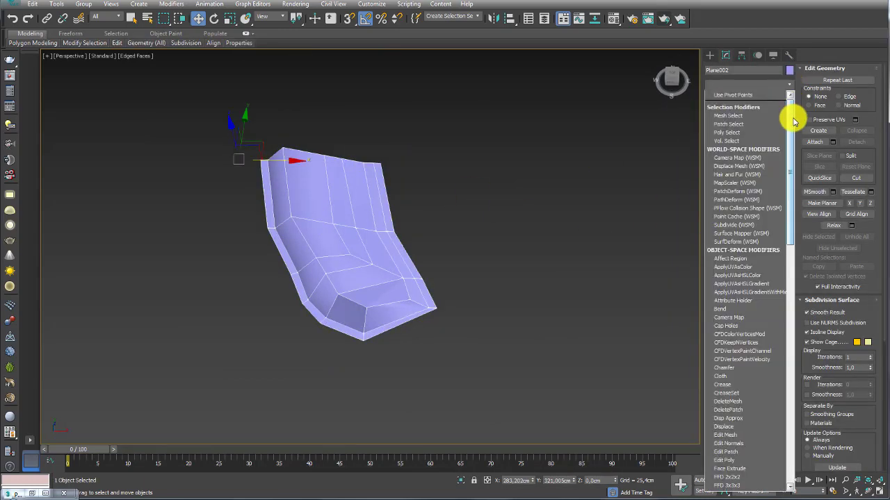
drag(790, 119, 790, 378)
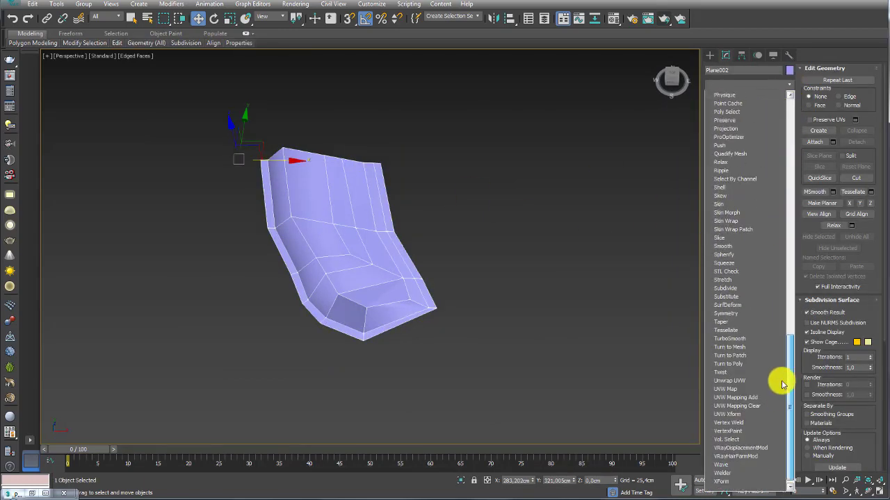
click(726, 313)
middle_drag(457, 215, 491, 234)
click(743, 237)
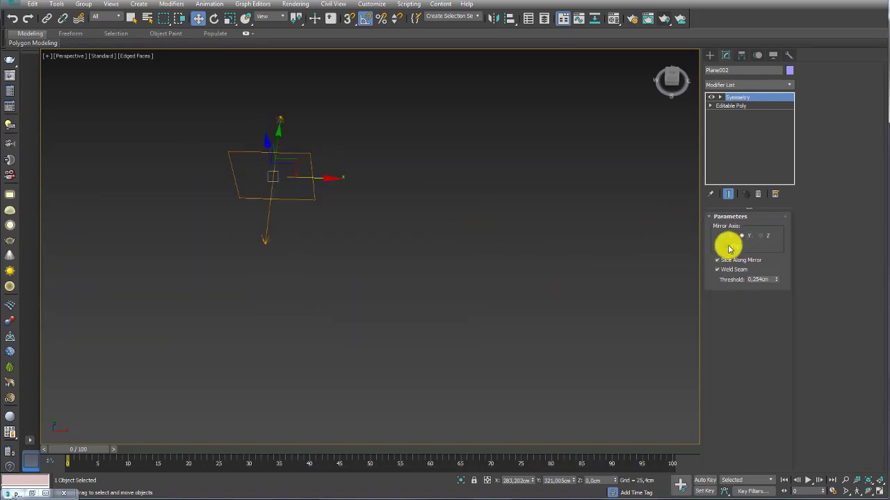
click(728, 247)
mouse_move(528, 234)
alt+middle_down()
mouse_move(491, 273)
mouse_move(499, 240)
mouse_move(444, 192)
mouse_move(403, 193)
mouse_move(403, 180)
mouse_move(403, 190)
alt+middle_up()
Convert Plane002 to Editable Poly, collapsing the Symmetry, and turn on Snaps Toggle
right_click(393, 171)
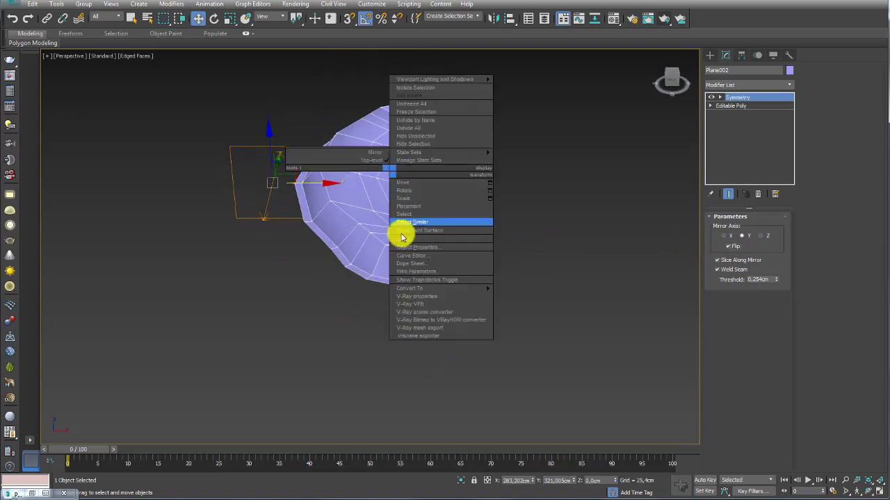
click(512, 295)
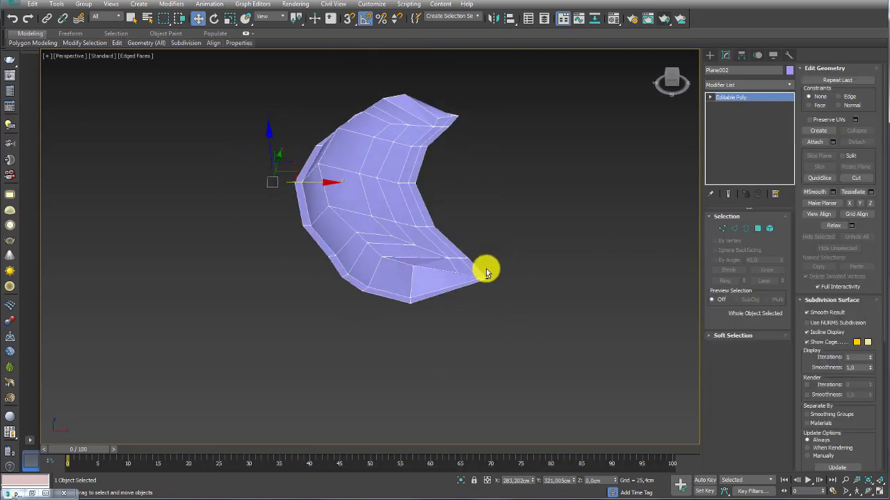
alt+middle_drag(486, 272, 449, 345)
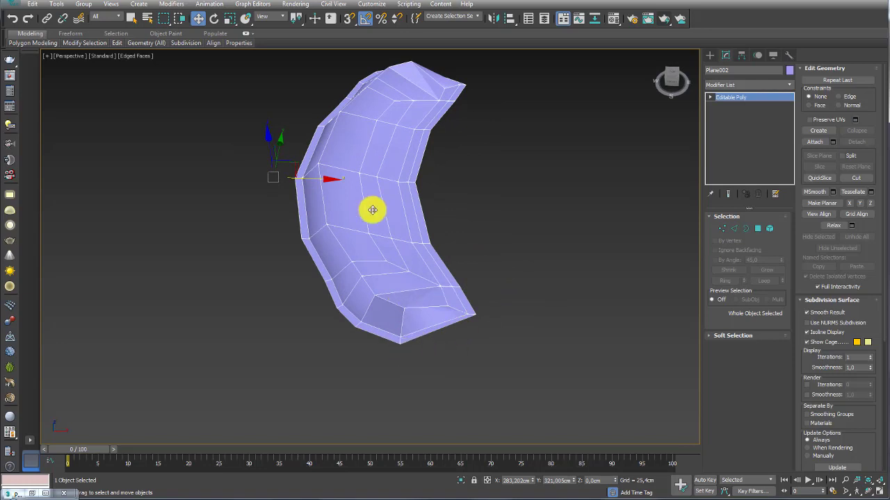
click(349, 22)
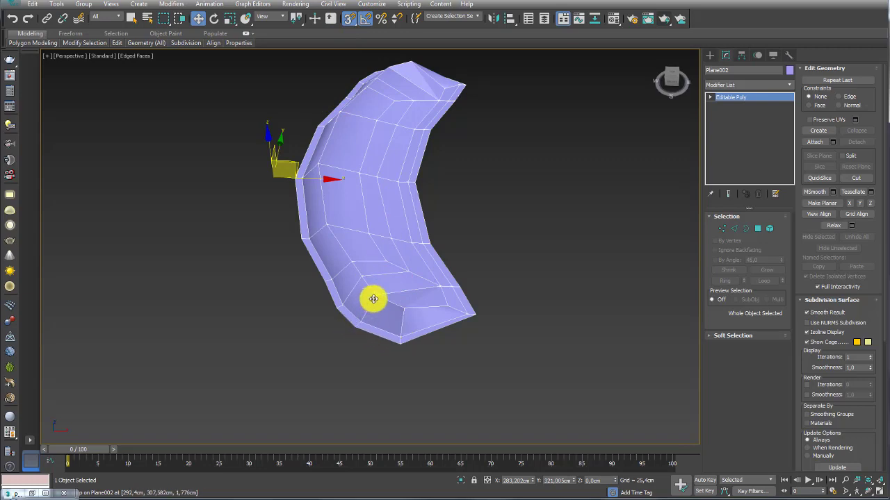
Review snap settings, then Shift-drag an Instance clone, Plane003, snapped beside the original bead
right_click(351, 22)
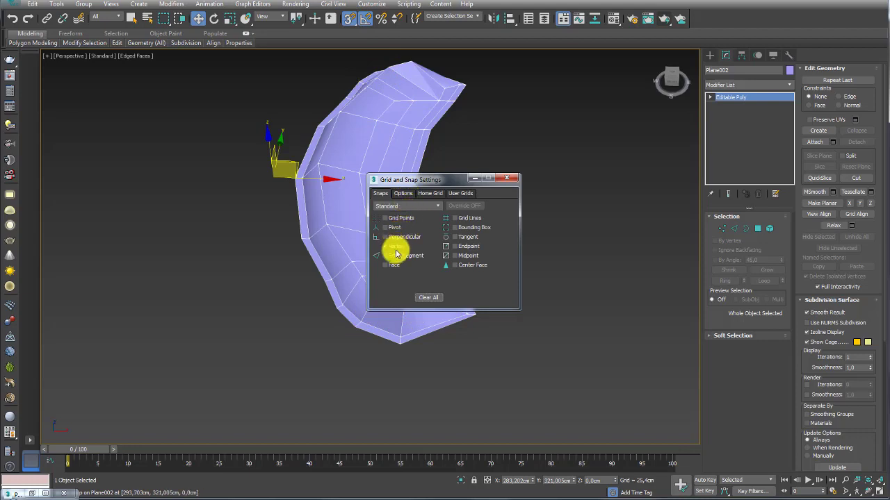
click(507, 178)
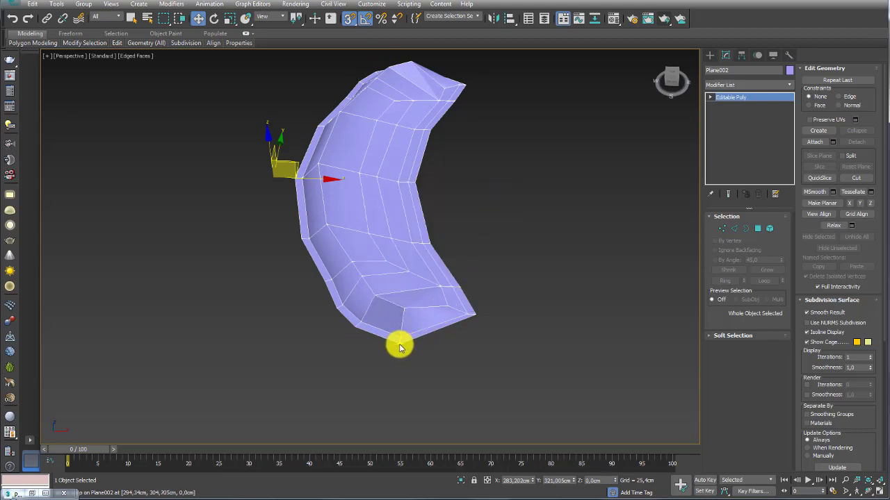
mouse_move(399, 347)
shift+mouse_down()
mouse_move(697, 251)
mouse_move(482, 317)
shift+mouse_up()
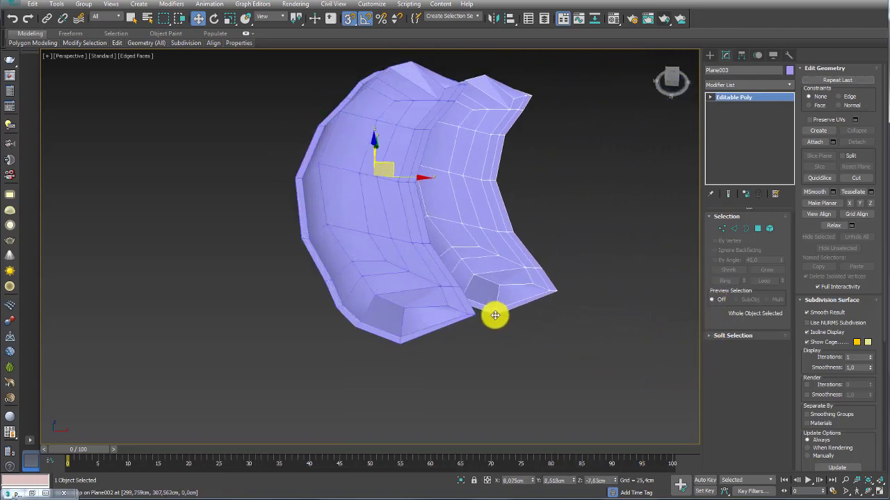
shift+drag(481, 317, 480, 306)
click(488, 290)
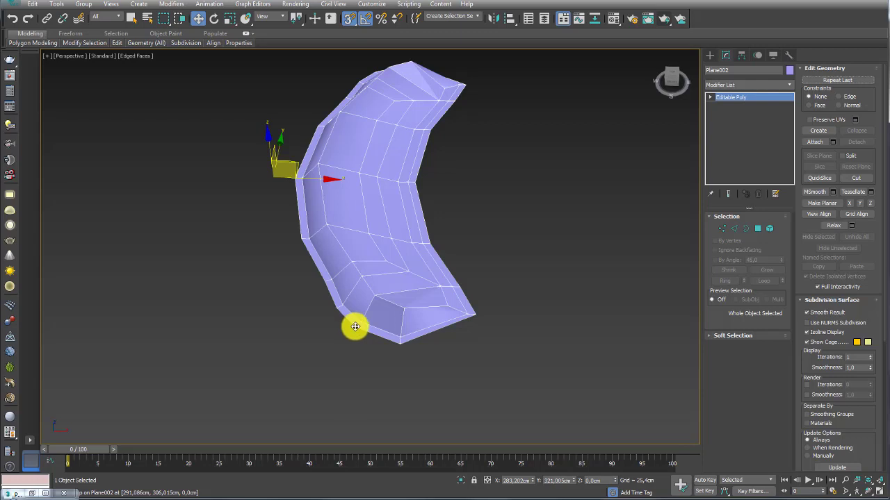
mouse_move(354, 326)
shift+mouse_down()
mouse_move(471, 272)
mouse_move(498, 308)
mouse_move(478, 317)
mouse_move(507, 312)
mouse_move(479, 314)
mouse_move(498, 316)
shift+mouse_up()
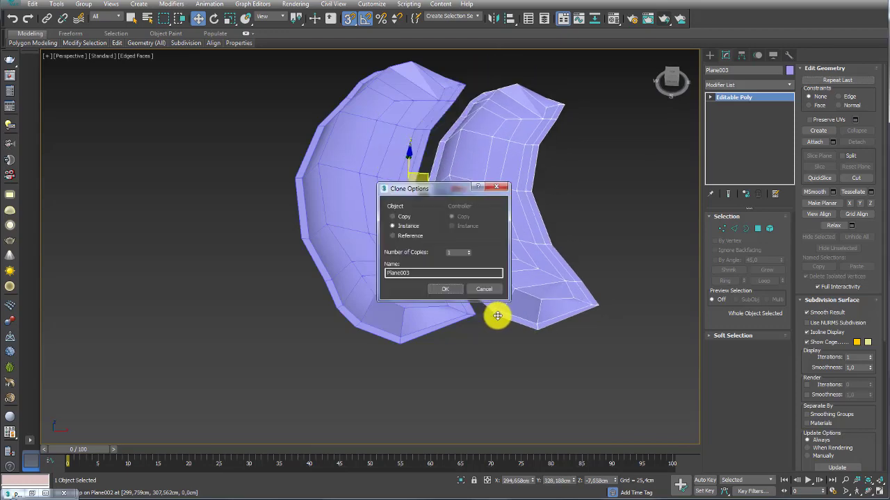
Shift-drag a snapped Copy clone with 55 copies to build a 56-bead chain, then select it all
click(486, 290)
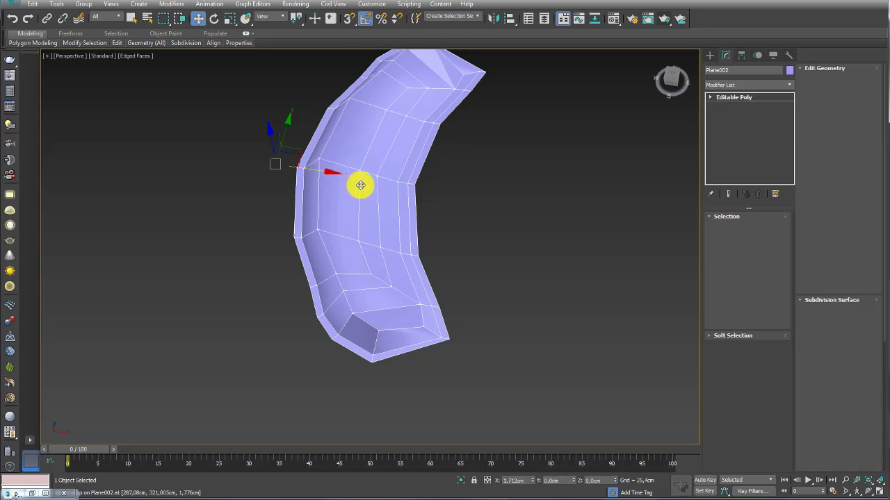
shift+drag(360, 183, 431, 209)
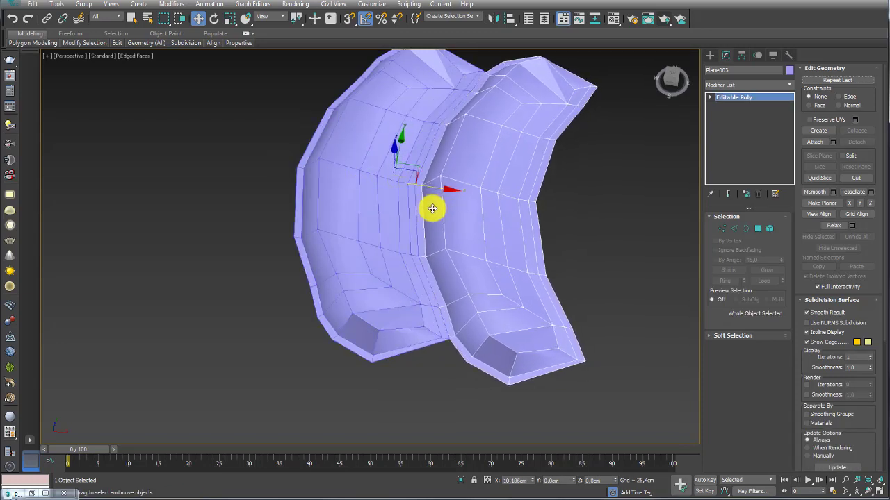
click(445, 288)
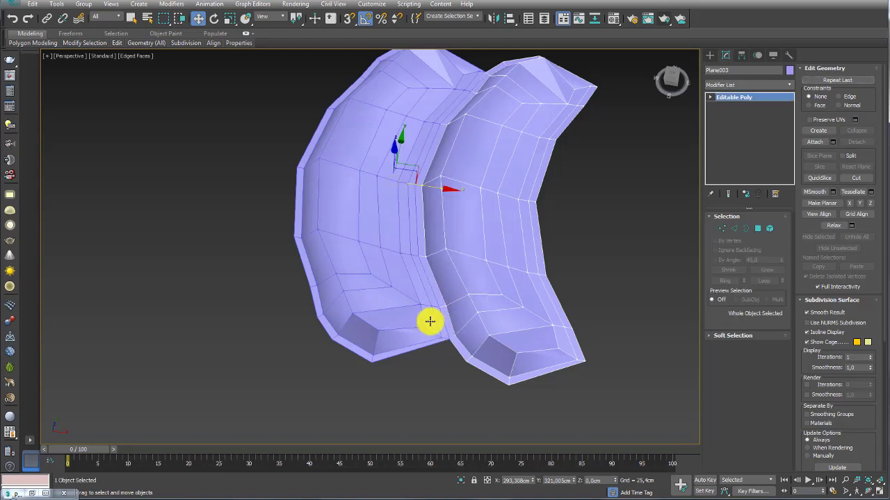
key(ctrl+z)
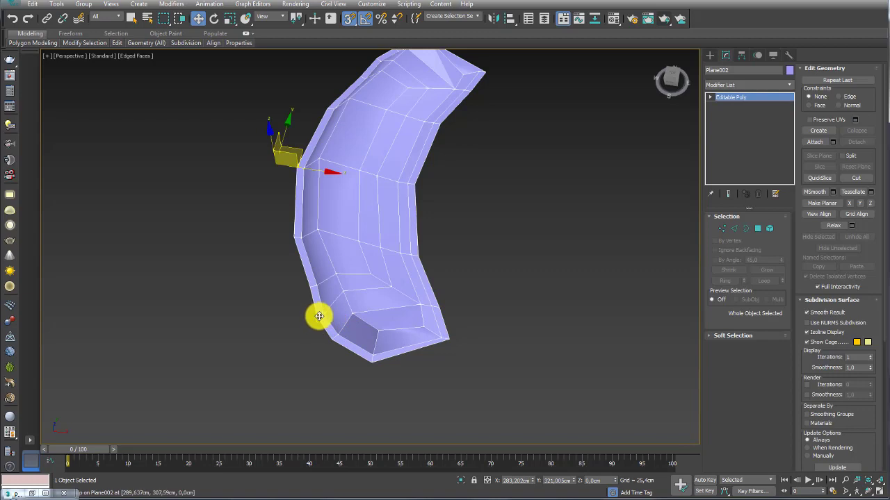
shift+drag(317, 317, 454, 337)
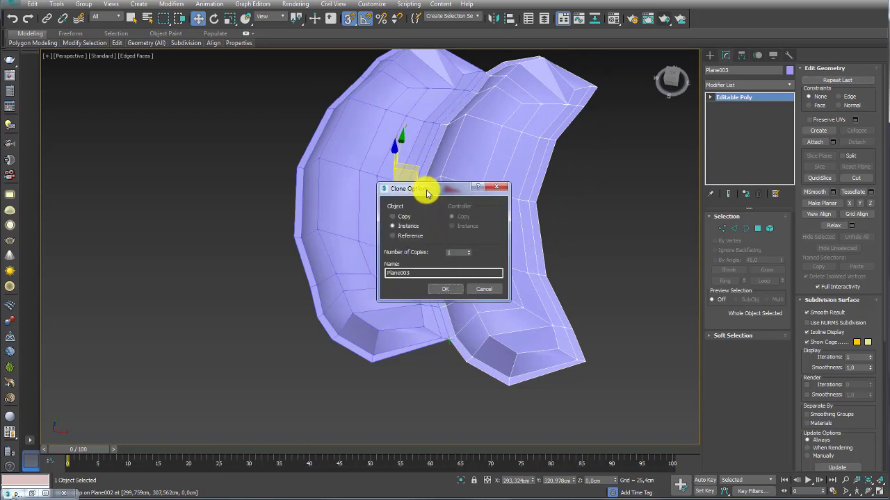
drag(425, 174, 510, 170)
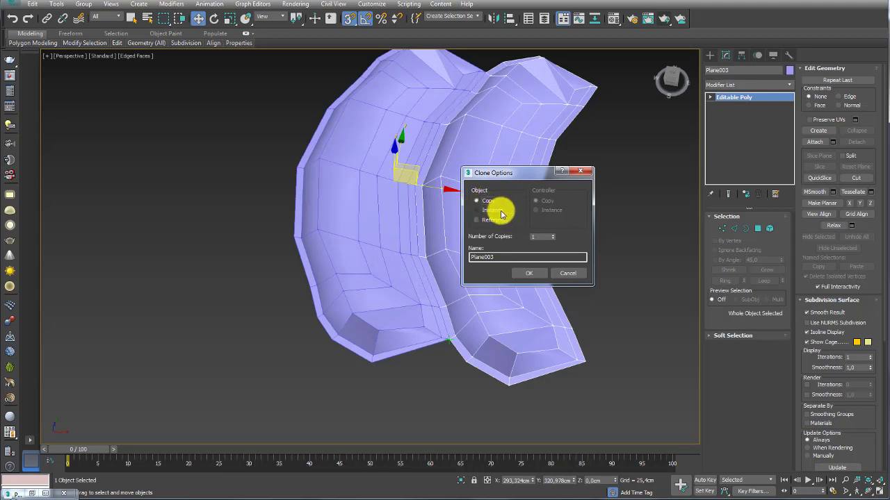
double_click(546, 236)
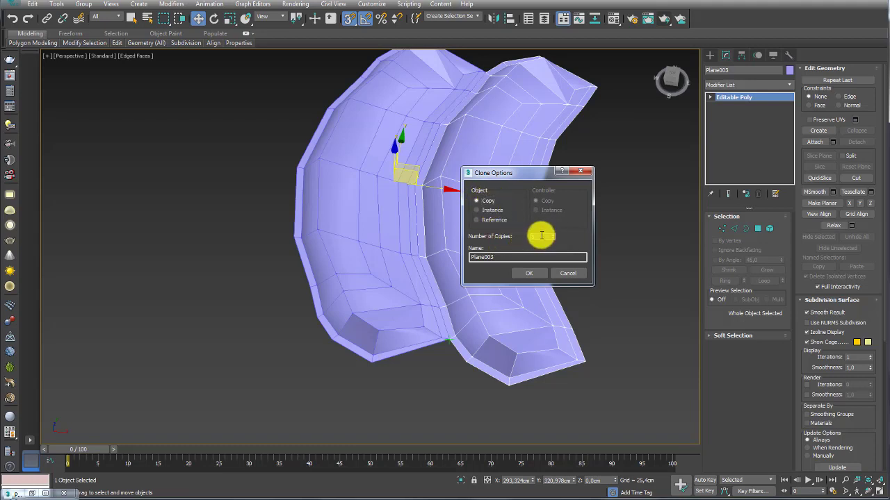
text(55)
click(530, 273)
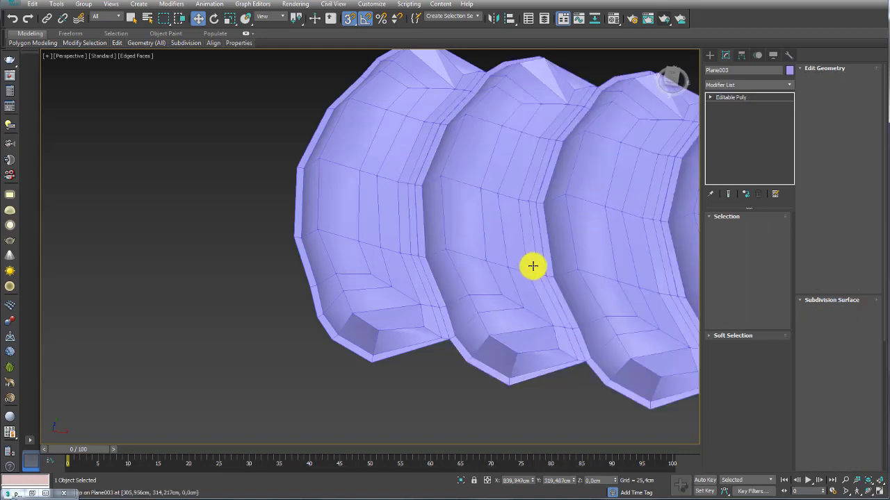
mouse_move(382, 281)
alt+middle_down()
mouse_move(397, 285)
mouse_move(411, 248)
mouse_move(271, 205)
alt+middle_up()
drag(266, 207, 634, 277)
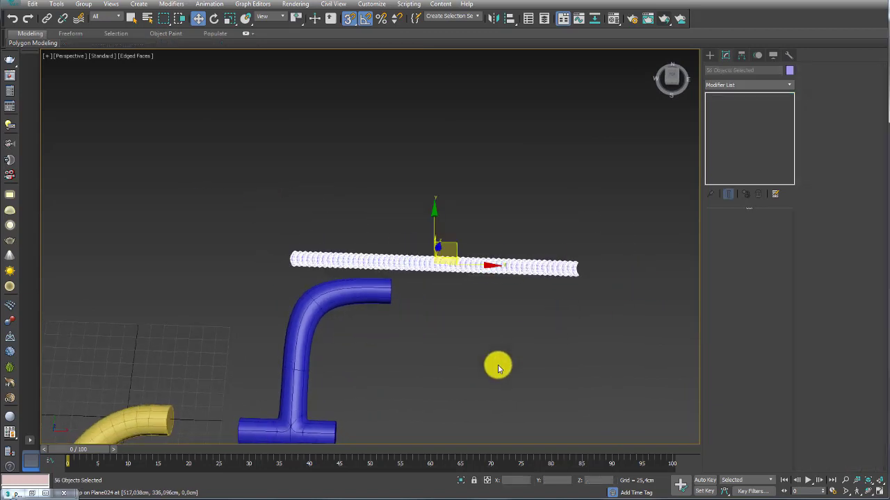
Isolate the chain and attach all Plane objects into Plane057 via the Attach List
click(461, 480)
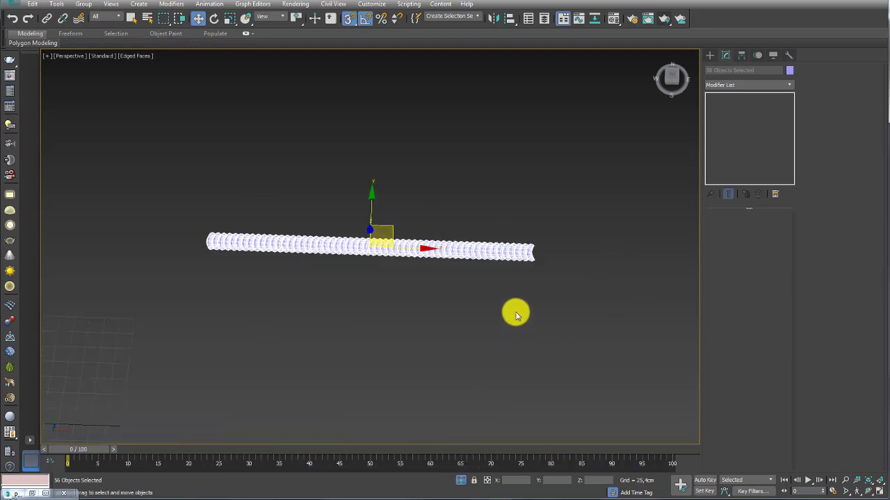
click(530, 260)
scroll(536, 258, up, 10)
scroll(413, 282, down, 2)
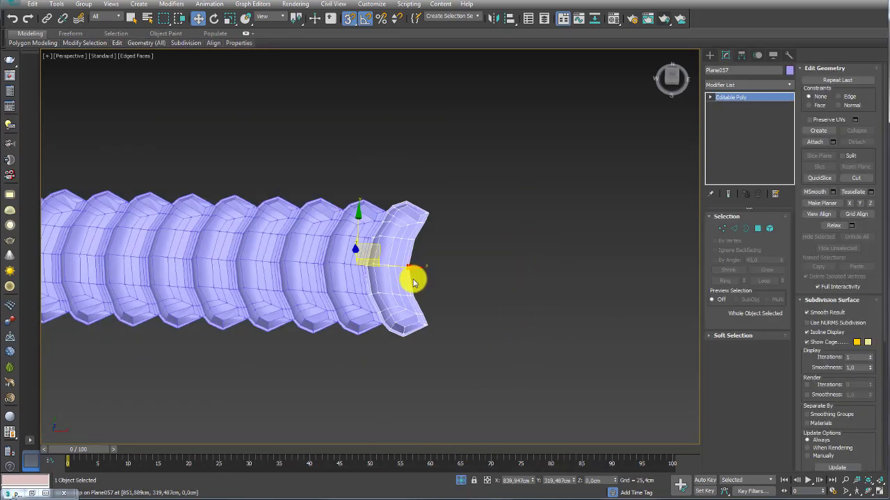
scroll(413, 281, down, 5)
middle_drag(268, 286, 429, 244)
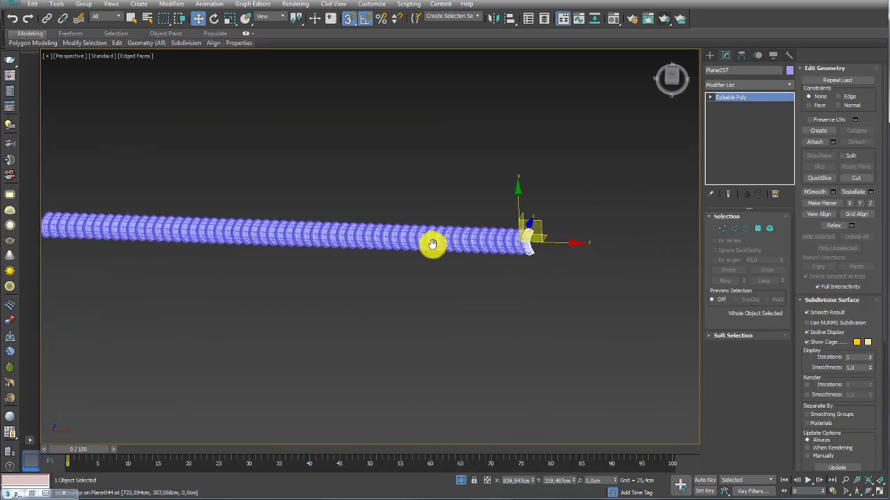
click(832, 143)
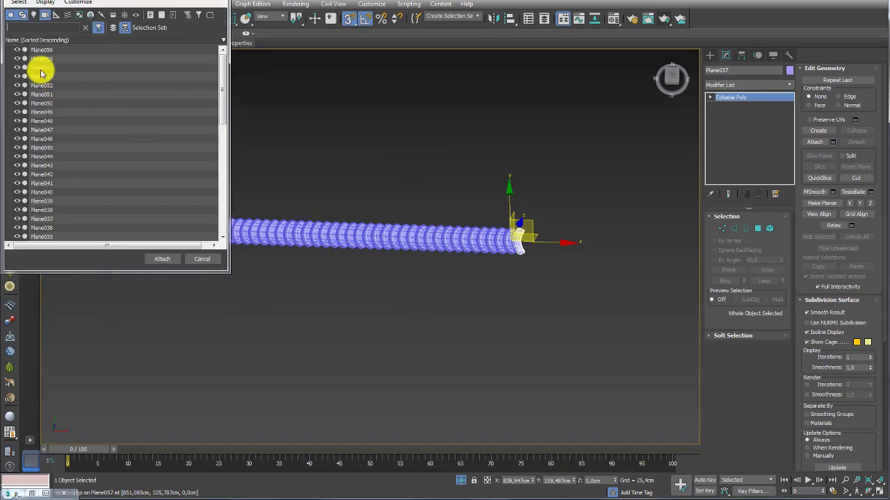
scroll(48, 208, down, 10)
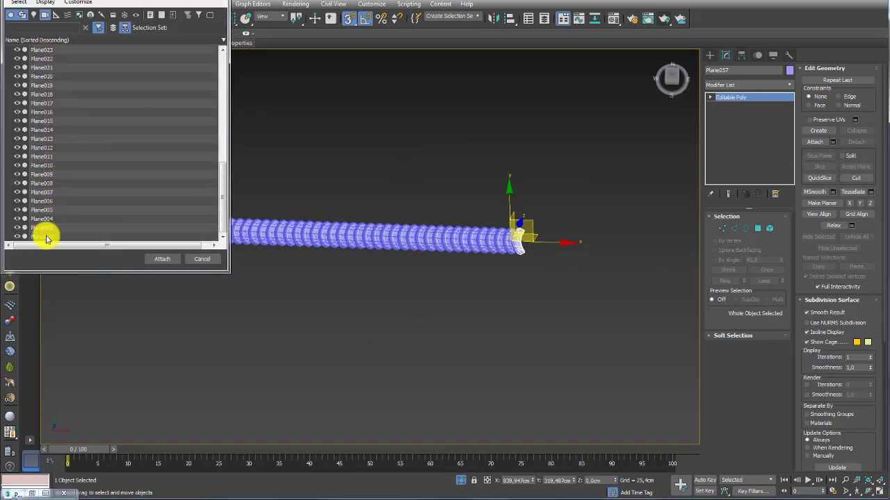
shift+click(46, 237)
click(159, 260)
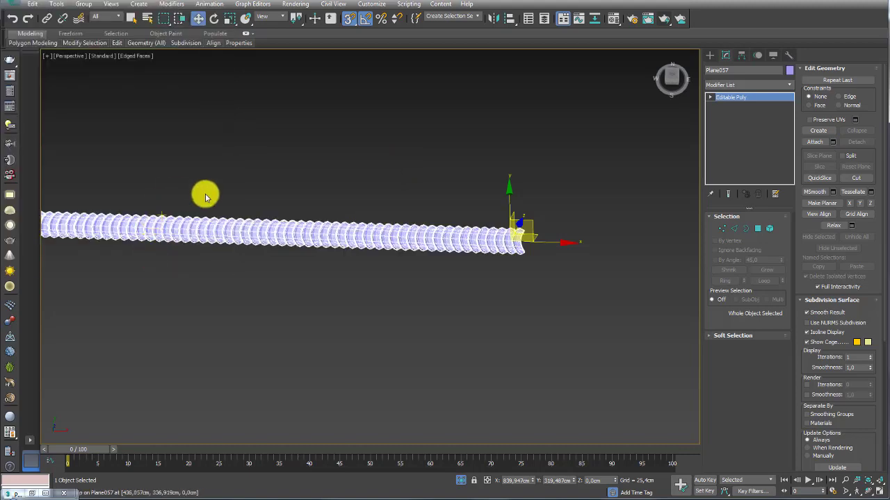
In Element mode, select the chain's end bead element and move it upward to check it
scroll(549, 247, down, 2)
alt+middle_drag(574, 256, 576, 278)
scroll(686, 269, up, 5)
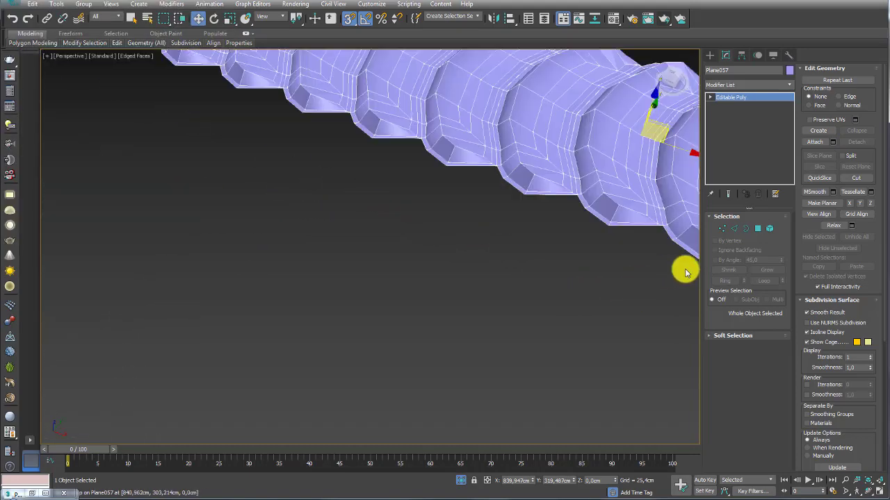
scroll(621, 258, down, 3)
click(769, 229)
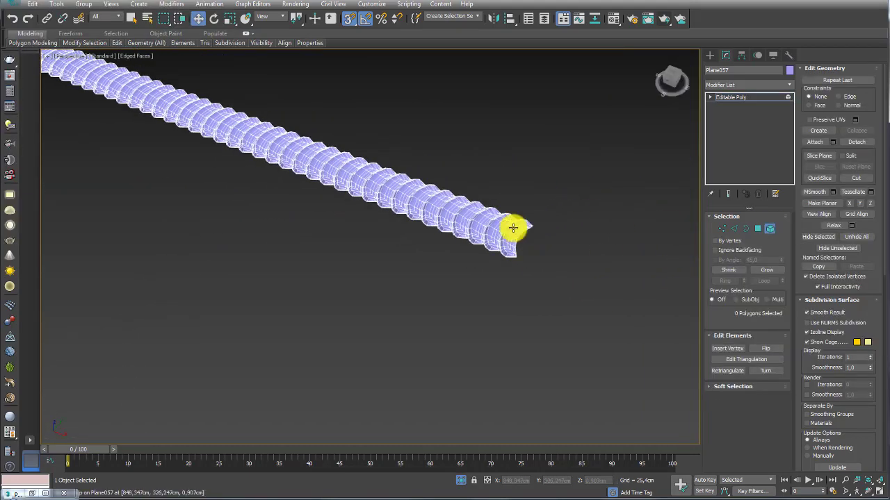
click(514, 230)
mouse_move(532, 230)
mouse_down()
mouse_move(600, 173)
mouse_move(492, 226)
mouse_move(570, 254)
mouse_up()
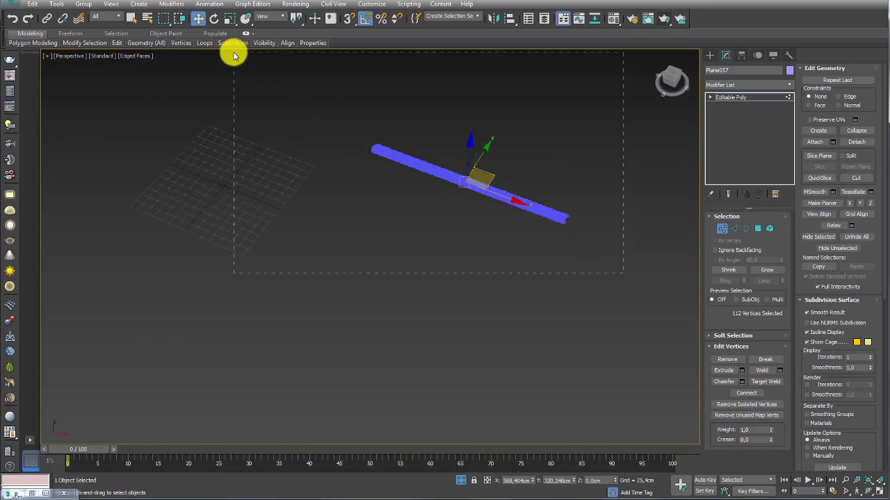
Weld Plane057's vertices at a 0.254 cm threshold, cutting 3584 vertices to 3199
scroll(288, 324, up, 2)
scroll(354, 363, up, 5)
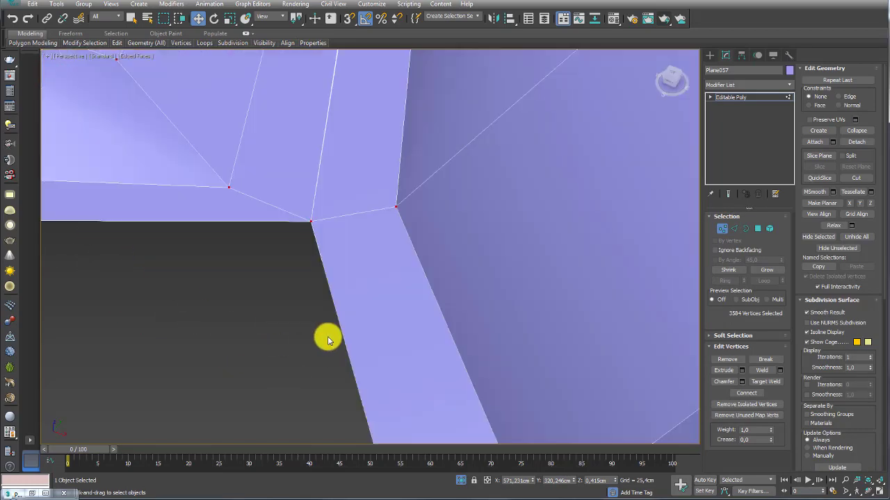
scroll(328, 340, up, 2)
scroll(341, 320, down, 8)
scroll(350, 304, up, 3)
scroll(353, 310, up, 2)
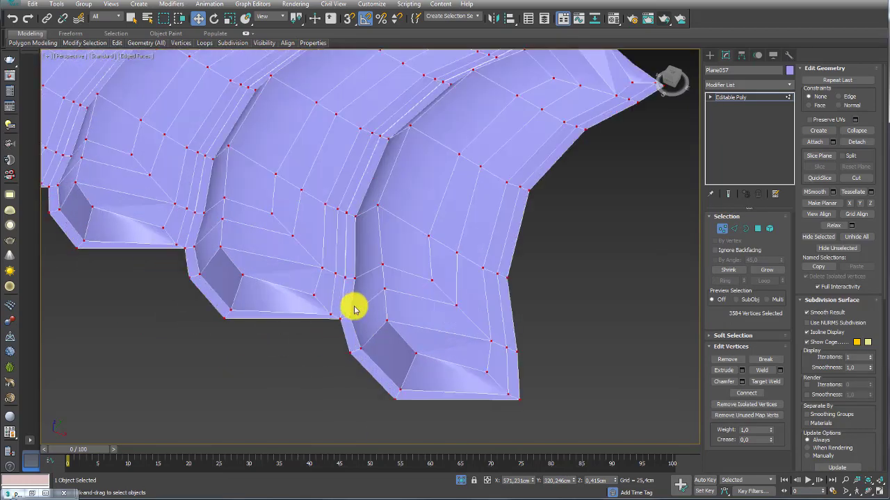
click(779, 371)
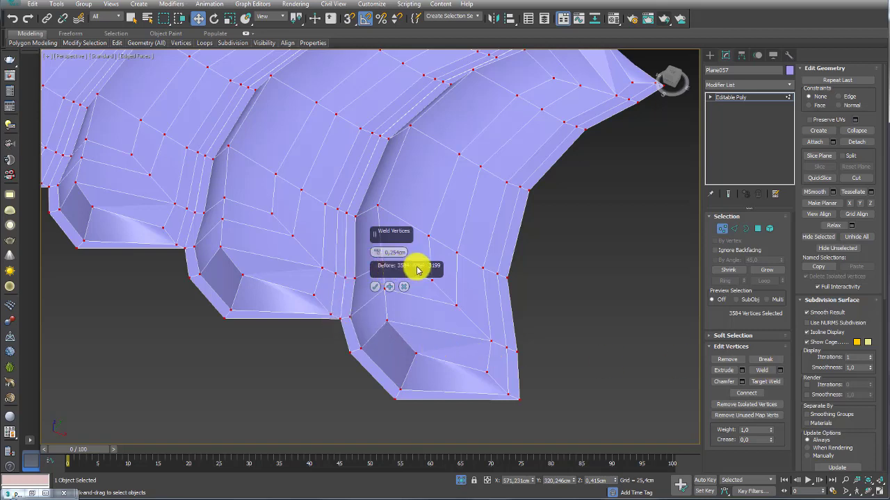
click(374, 287)
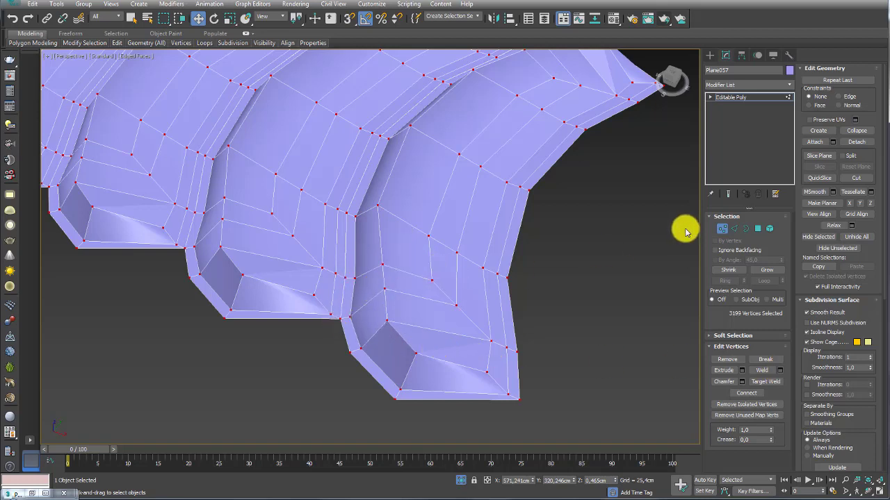
click(338, 318)
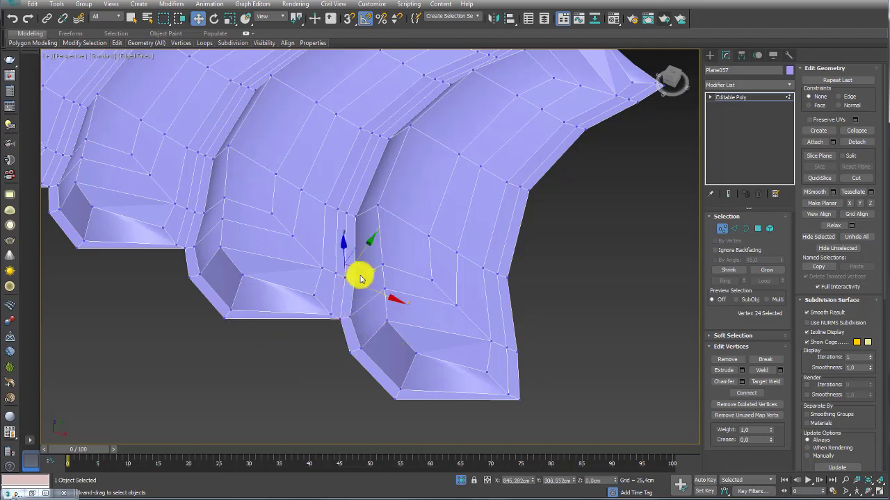
scroll(445, 279, down, 10)
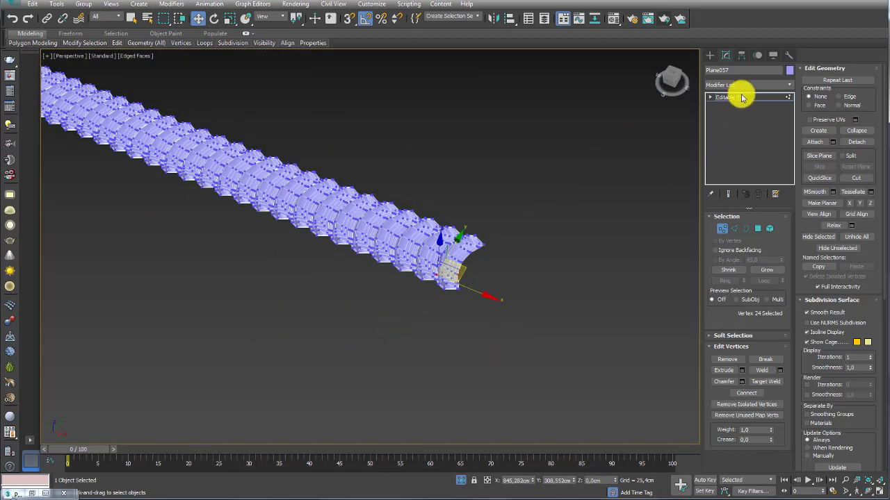
click(730, 97)
mouse_move(667, 173)
alt+middle_down()
mouse_move(518, 265)
mouse_move(331, 128)
mouse_move(288, 212)
mouse_move(507, 210)
mouse_move(570, 222)
alt+middle_up()
Select the chain's lower bead rims in Border mode and nudge them slightly down along Z
click(745, 228)
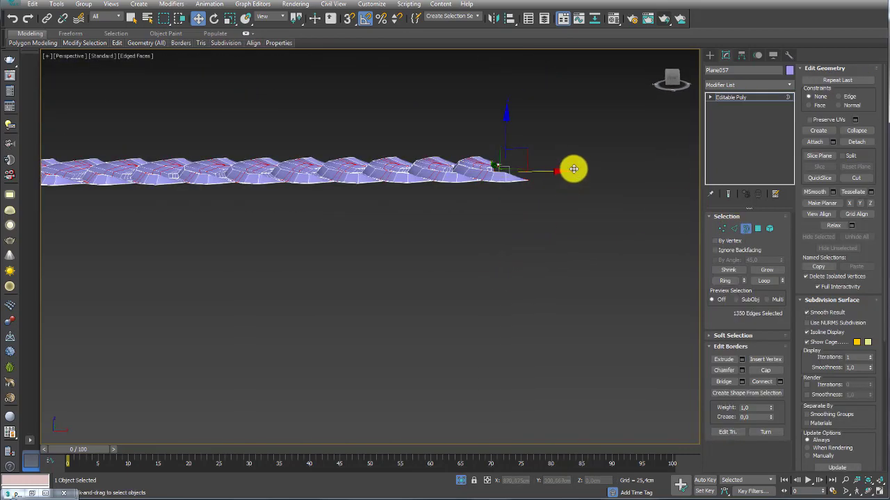
mouse_move(597, 252)
mouse_down()
mouse_move(477, 158)
mouse_move(496, 155)
mouse_up()
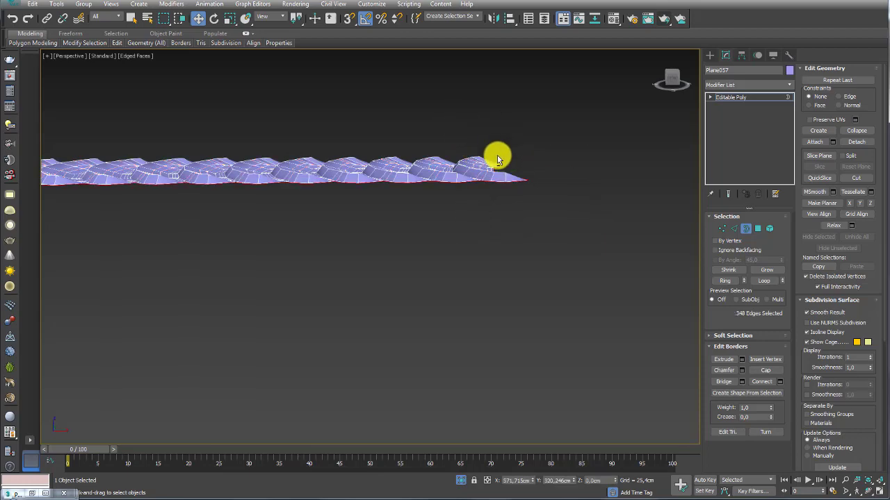
mouse_move(496, 155)
alt+middle_down()
mouse_move(353, 204)
mouse_move(358, 232)
alt+middle_up()
scroll(260, 218, up, 5)
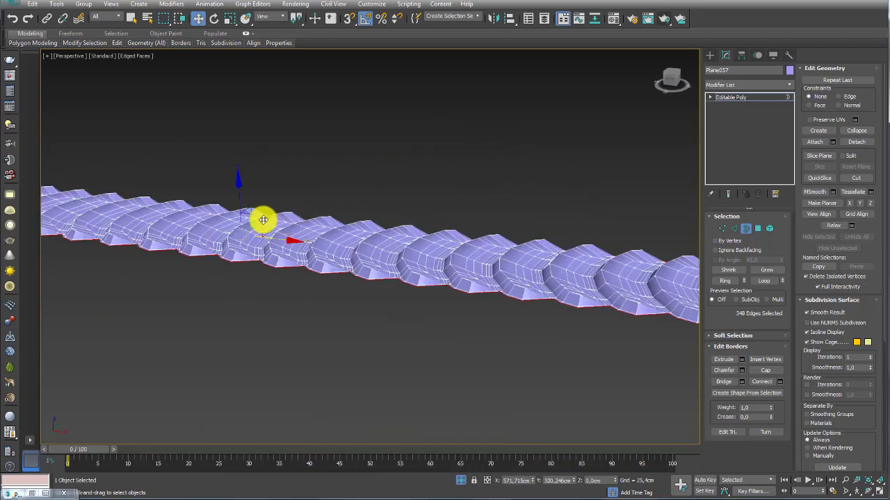
scroll(238, 206, up, 5)
drag(264, 223, 258, 232)
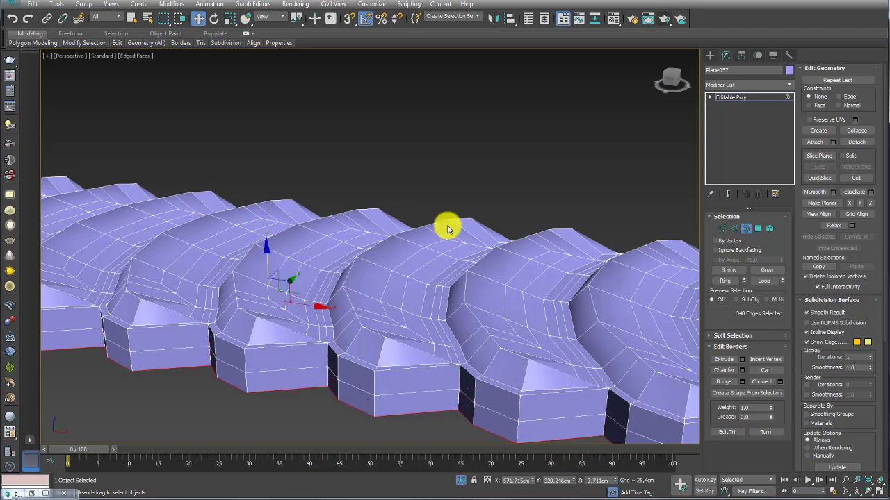
click(738, 97)
scroll(348, 208, down, 10)
Unhide the scene, open Line002's Editable Poly under TurboSmooth, and select the T-junction seam edges
scroll(338, 237, down, 2)
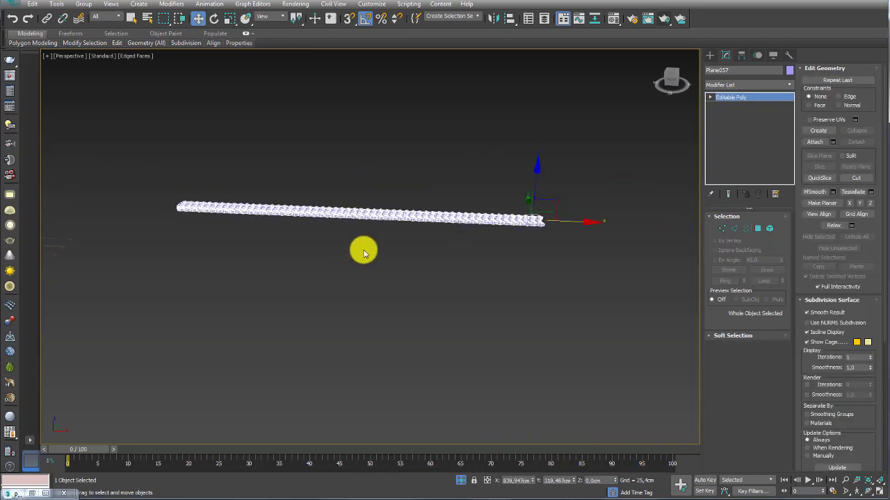
scroll(355, 258, down, 3)
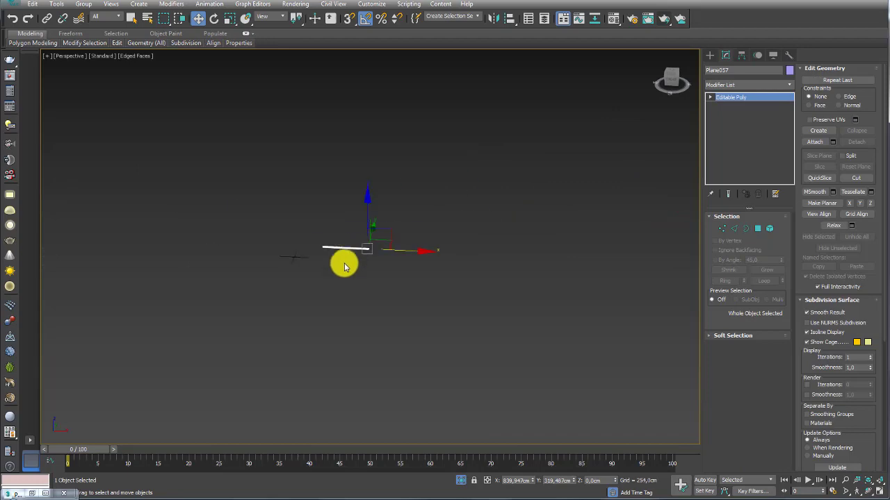
click(460, 481)
alt+middle_drag(453, 324, 301, 267)
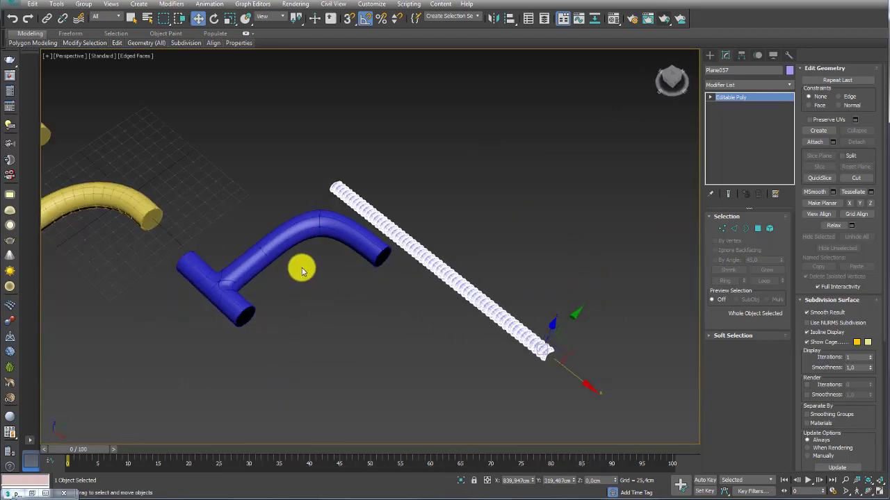
click(271, 258)
scroll(271, 258, up, 8)
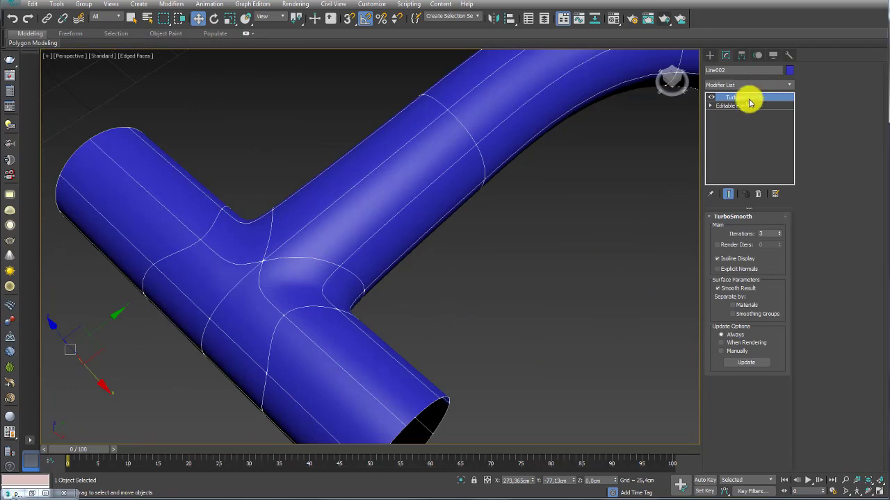
click(733, 105)
click(733, 228)
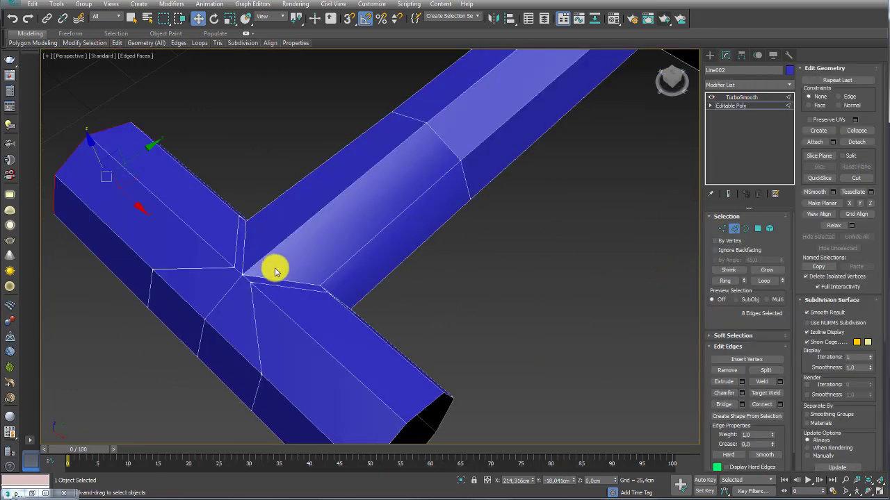
click(271, 278)
mouse_move(287, 273)
alt+middle_down()
mouse_move(314, 294)
mouse_move(258, 244)
mouse_move(246, 293)
alt+middle_up()
mouse_move(361, 235)
alt+middle_down()
mouse_move(413, 209)
mouse_move(401, 148)
mouse_move(352, 181)
mouse_move(337, 238)
mouse_move(397, 253)
mouse_move(417, 246)
mouse_move(445, 264)
alt+middle_up()
scroll(710, 306, down, 1)
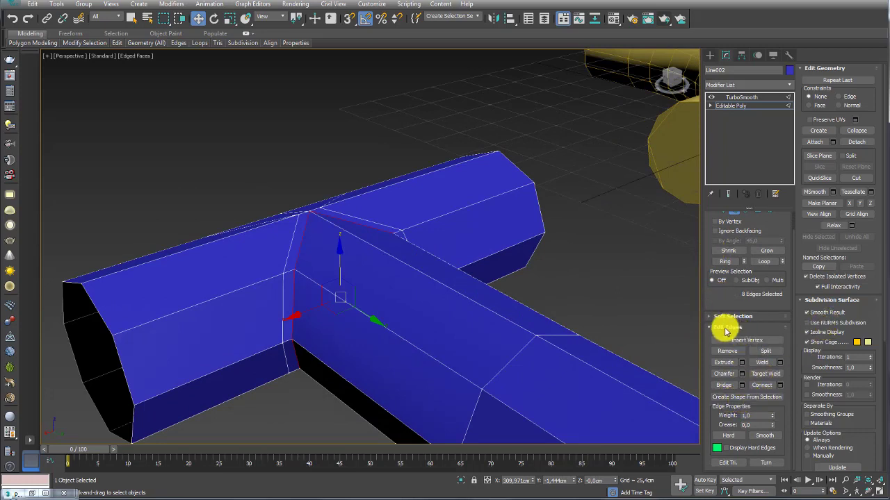
Create a spline named 'weld' from the junction edges, clear the selection, and return to TurboSmooth
click(747, 397)
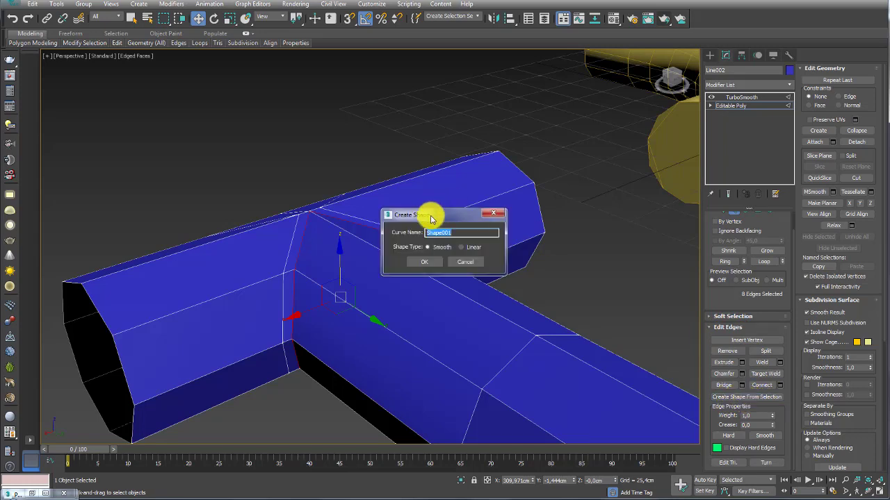
drag(431, 209, 499, 166)
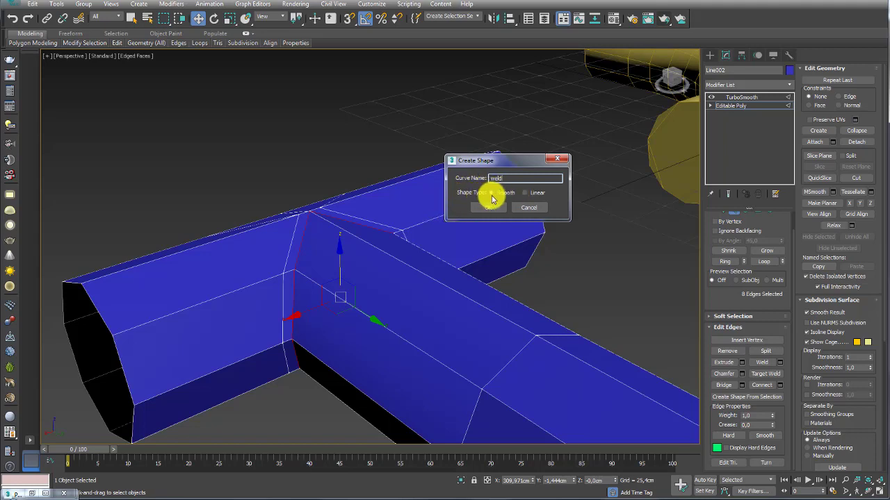
click(490, 210)
mouse_move(477, 205)
alt+middle_down()
mouse_move(413, 226)
mouse_move(308, 239)
mouse_move(371, 314)
mouse_move(487, 206)
mouse_move(471, 147)
mouse_move(397, 248)
mouse_move(378, 227)
alt+middle_up()
click(369, 221)
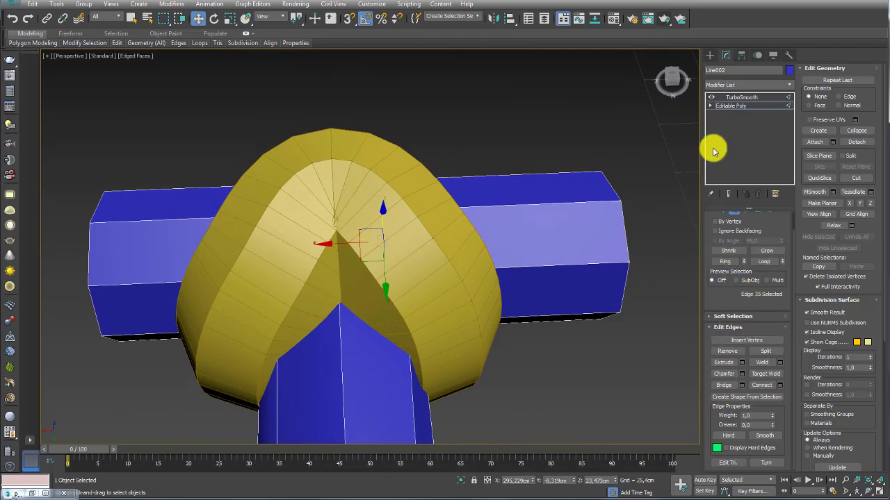
double_click(326, 320)
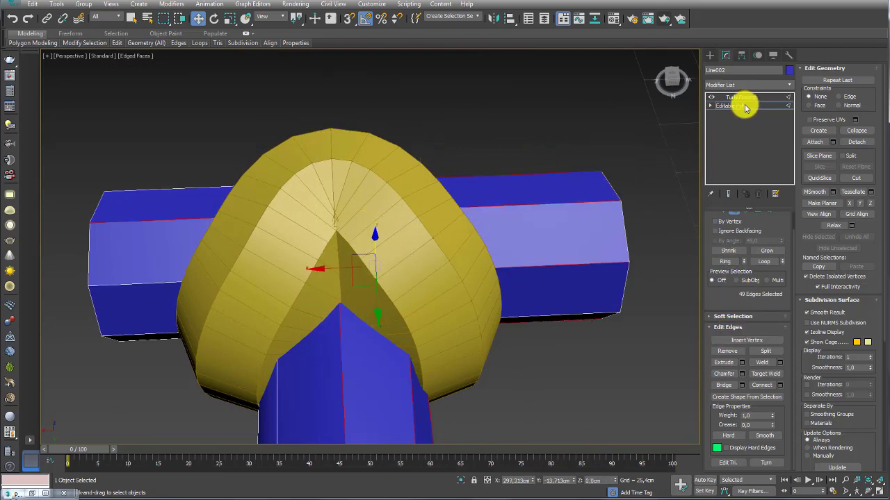
click(741, 104)
Thin the weld spline's rendered tube, toggle its viewport display, and cut interpolation steps to 2
click(733, 98)
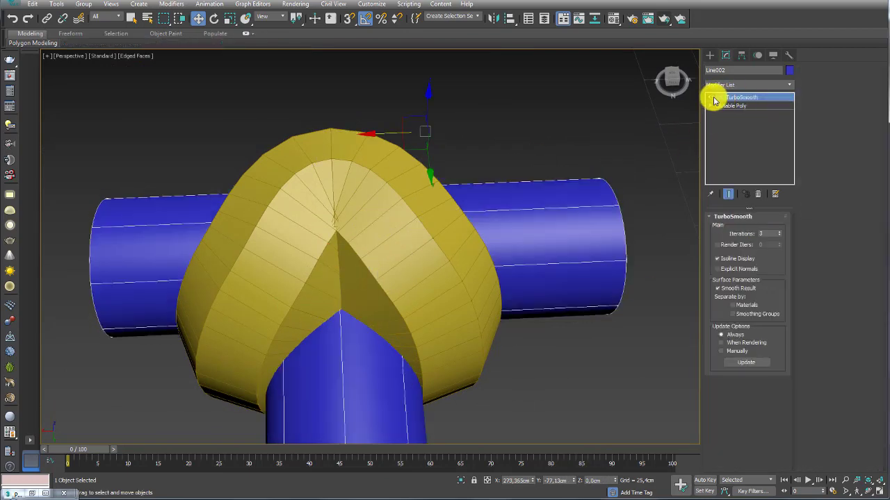
click(413, 167)
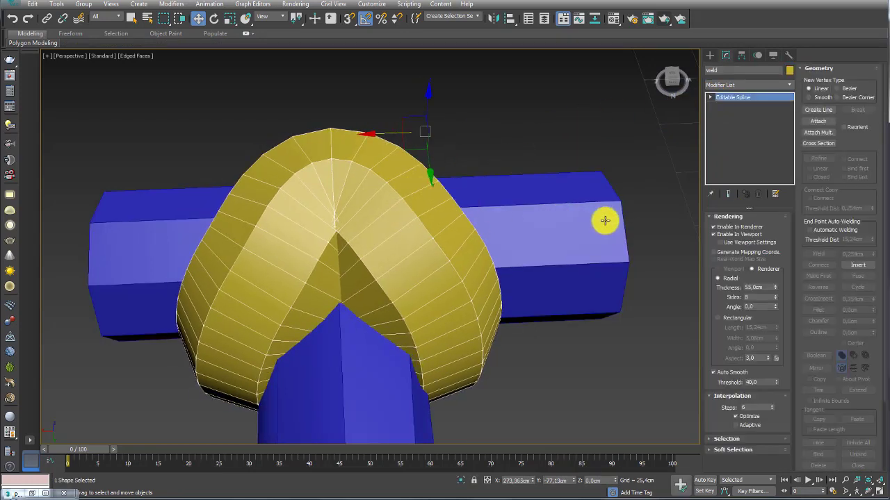
drag(775, 287, 774, 329)
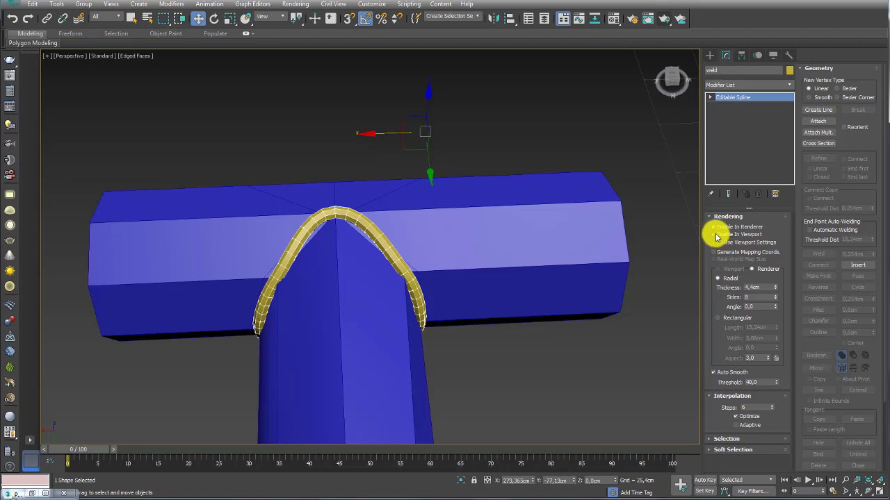
click(715, 235)
mouse_move(509, 245)
alt+middle_down()
mouse_move(500, 258)
mouse_move(474, 238)
mouse_move(693, 255)
alt+middle_up()
click(714, 234)
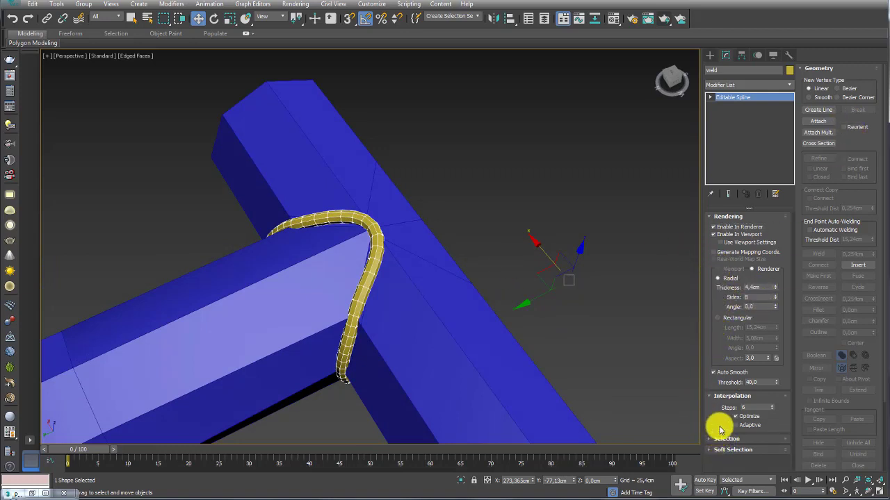
click(772, 410)
click(771, 410)
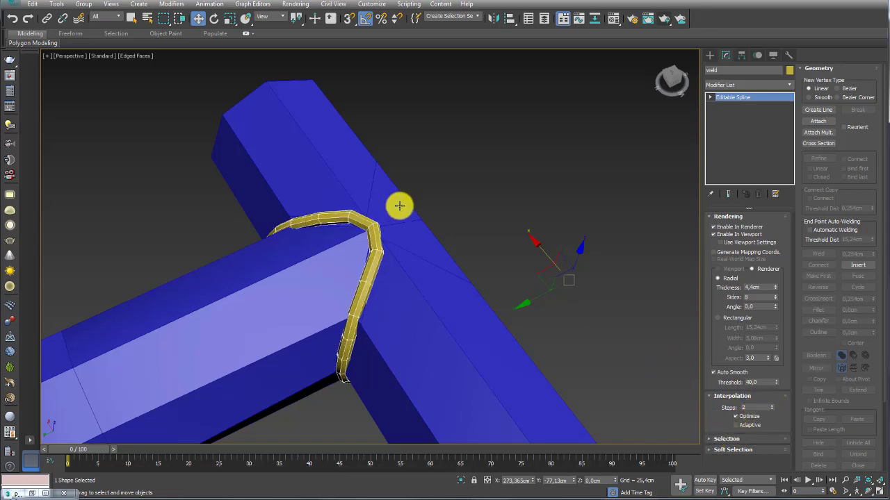
Test-move the weld spline's corner vertex, cancel the move, and exit Vertex mode
mouse_move(400, 205)
alt+middle_down()
mouse_move(381, 248)
mouse_move(362, 229)
alt+middle_up()
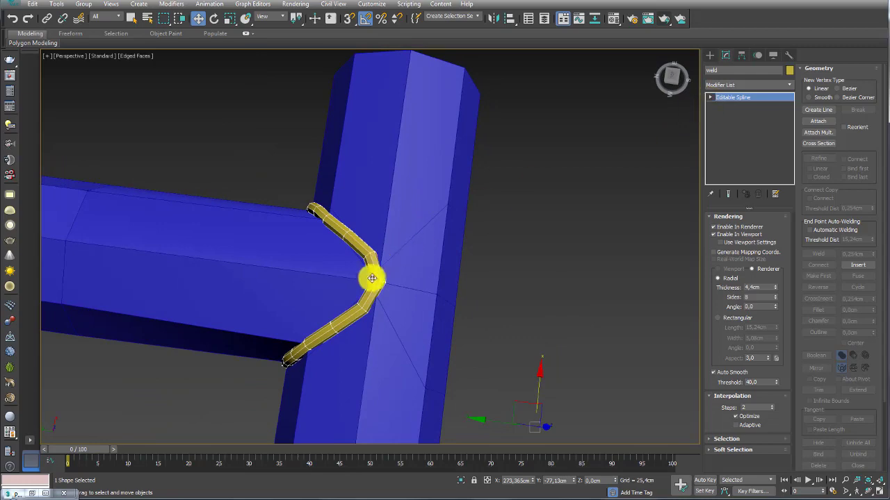
click(730, 105)
click(399, 297)
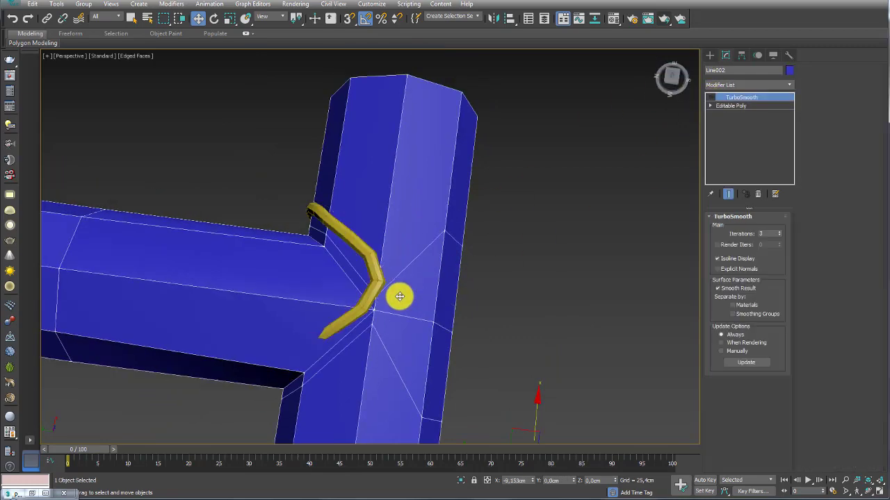
alt+middle_drag(400, 296, 373, 282)
click(373, 282)
click(729, 105)
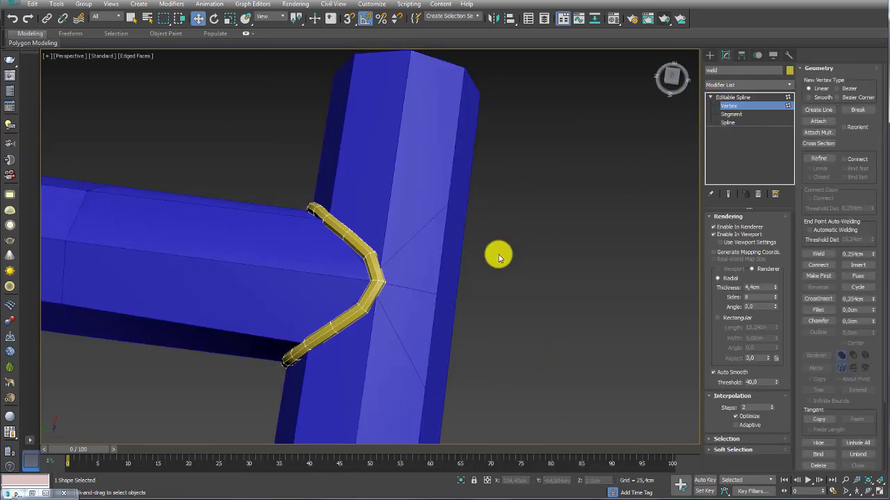
mouse_move(486, 248)
mouse_down()
mouse_move(368, 298)
mouse_move(342, 281)
mouse_move(289, 280)
mouse_up()
right_click(289, 280)
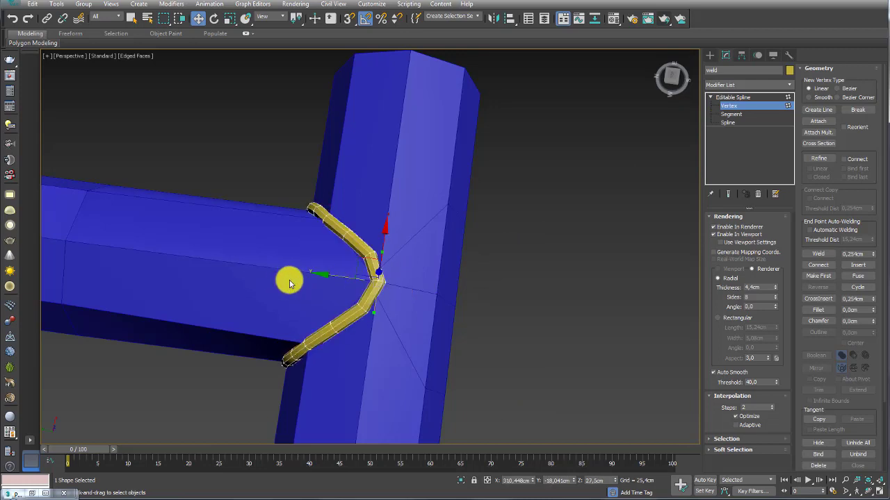
click(741, 98)
Apply Path Deform Binding (WSM) from the Modifier List to the helix coil Plane057
scroll(347, 258, down, 2)
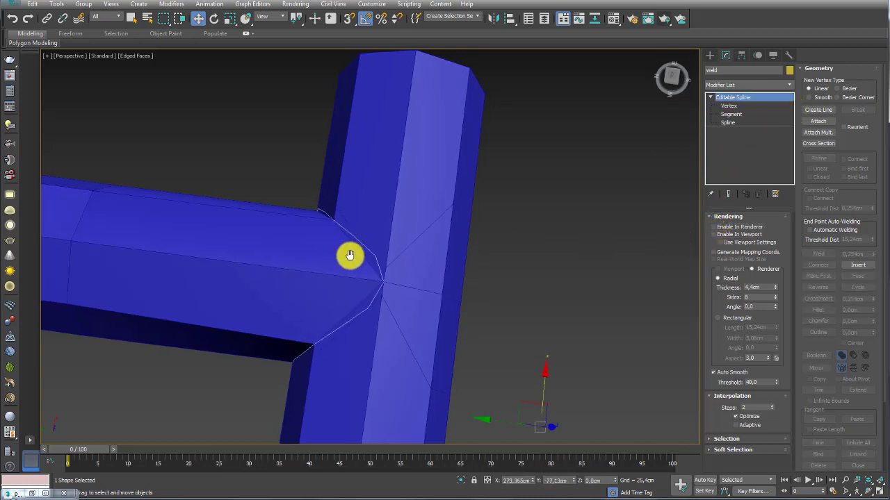
scroll(392, 241, down, 3)
scroll(394, 294, down, 3)
scroll(323, 237, down, 2)
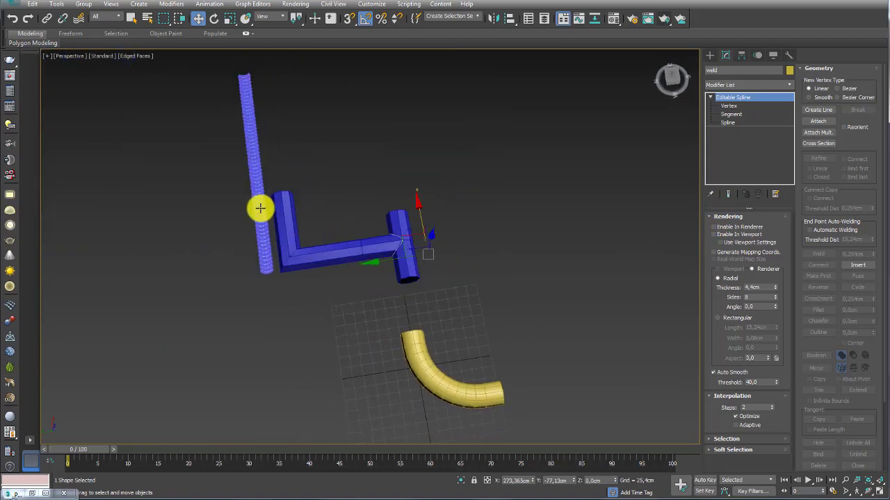
click(395, 244)
scroll(288, 230, up, 3)
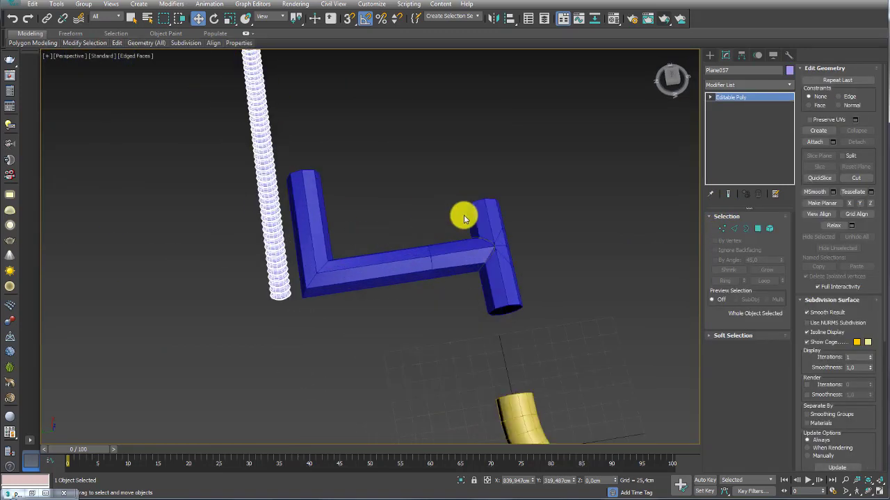
click(743, 86)
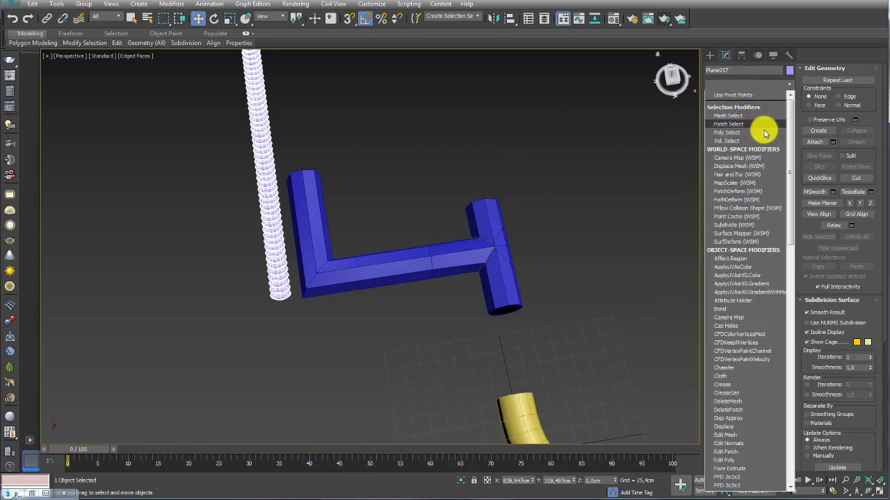
click(737, 200)
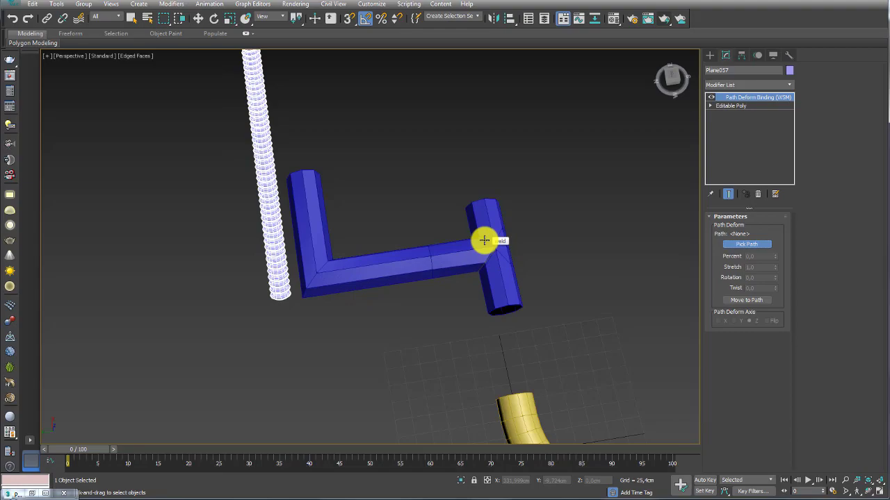
Assign the weld spline as the coil's Path Deform path
click(483, 240)
mouse_move(516, 277)
middle_down()
mouse_move(387, 206)
mouse_move(383, 183)
middle_up()
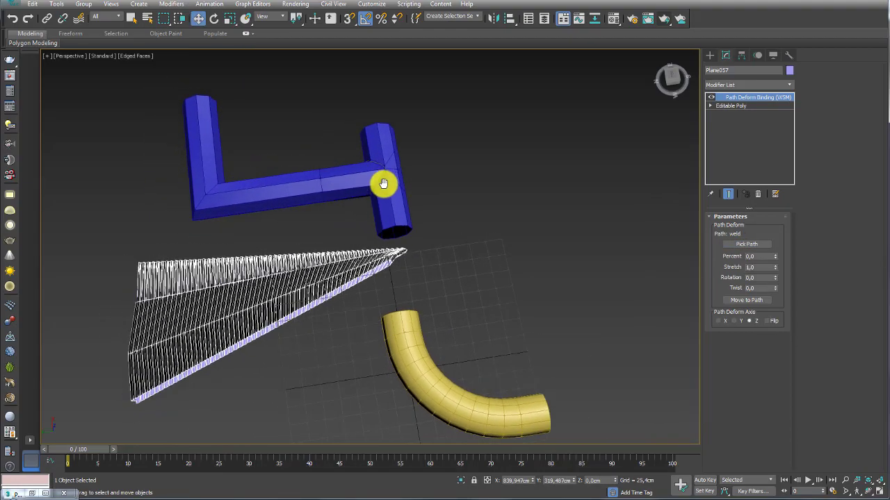
mouse_move(492, 226)
alt+middle_down()
mouse_move(444, 189)
mouse_move(506, 192)
mouse_move(446, 192)
mouse_move(658, 307)
alt+middle_up()
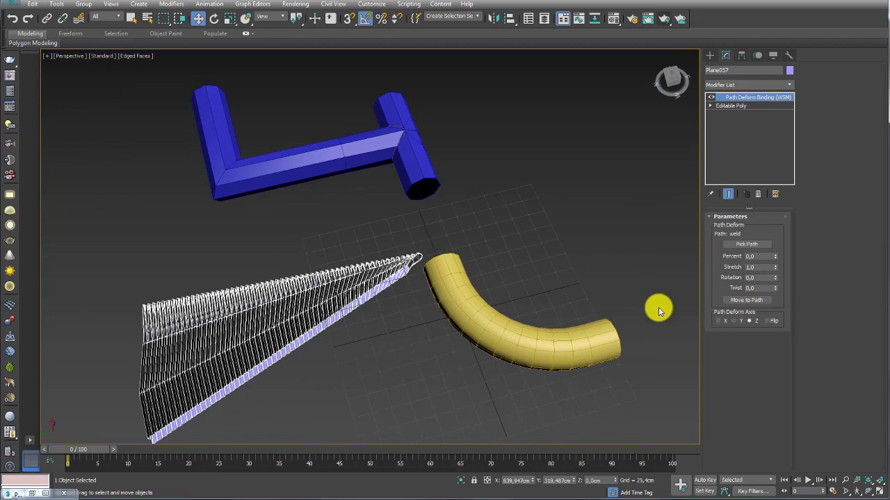
Move the coil onto the weld path and deform it along the X axis
click(749, 301)
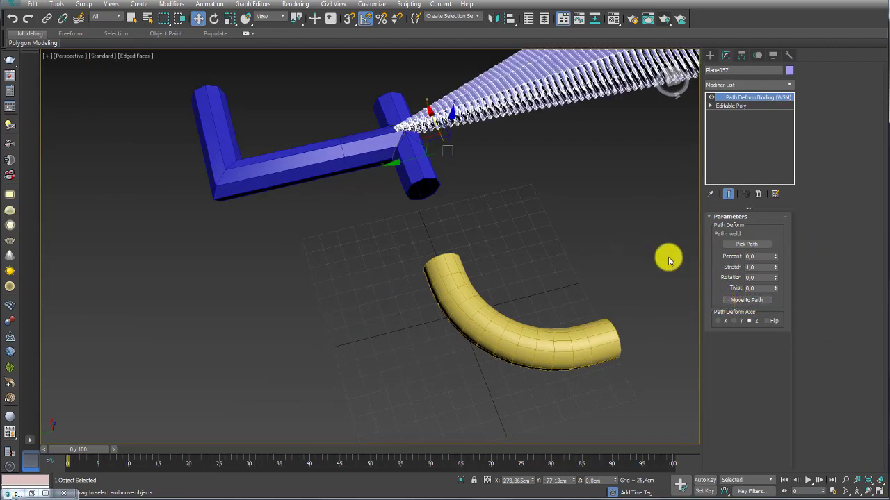
click(734, 324)
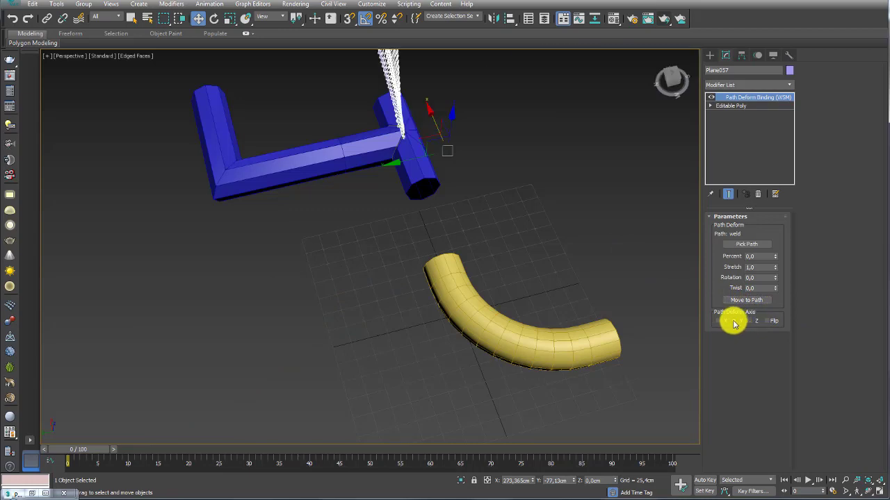
scroll(391, 200, up, 5)
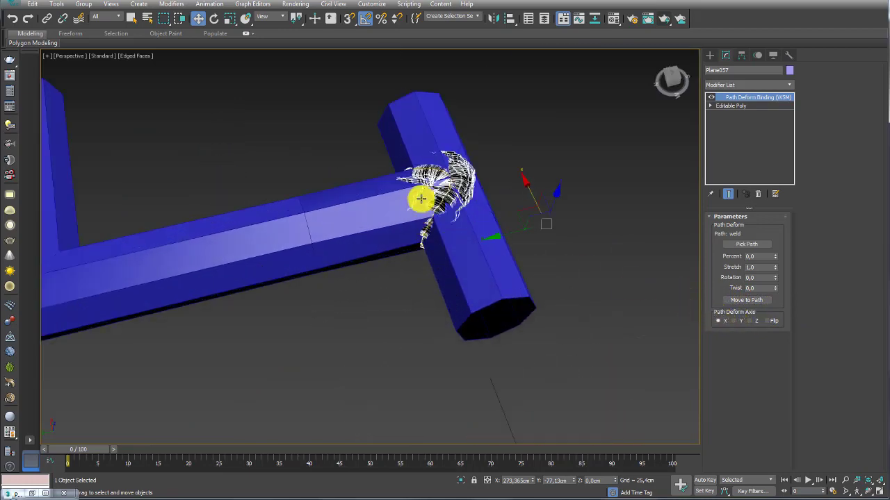
scroll(421, 196, up, 3)
scroll(459, 182, up, 1)
scroll(556, 258, down, 5)
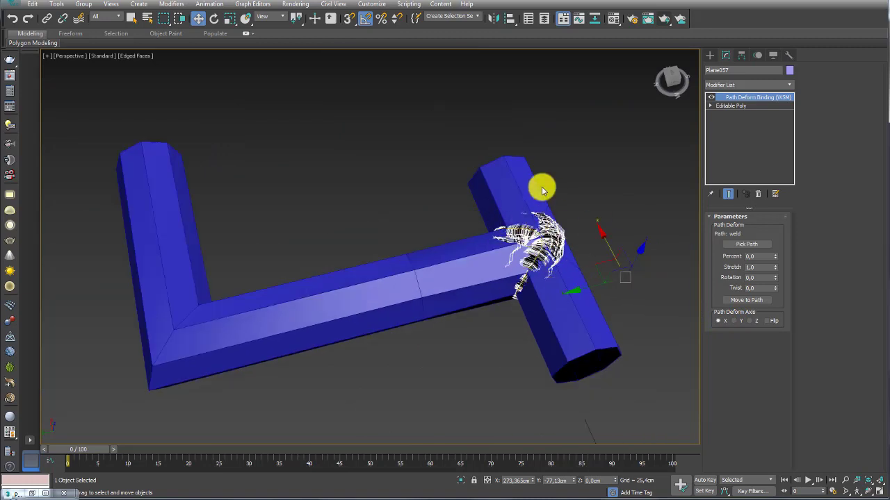
scroll(521, 194, down, 1)
scroll(501, 236, up, 1)
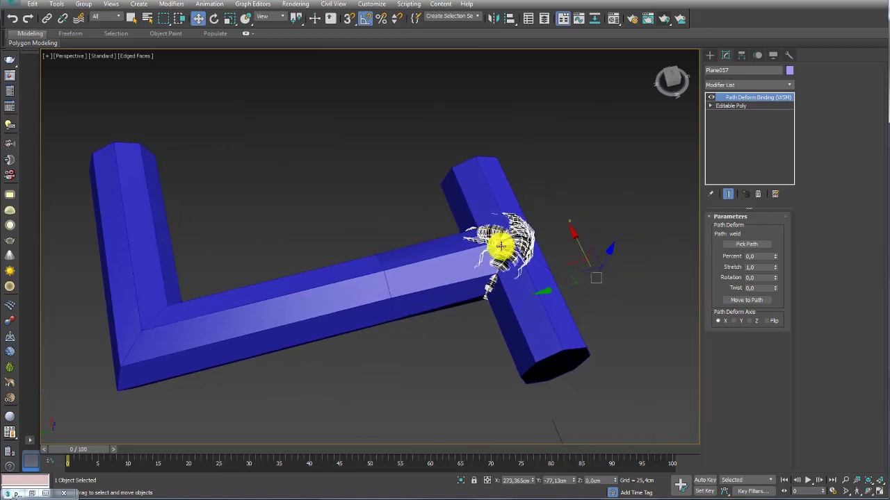
scroll(506, 252, down, 3)
scroll(509, 250, up, 2)
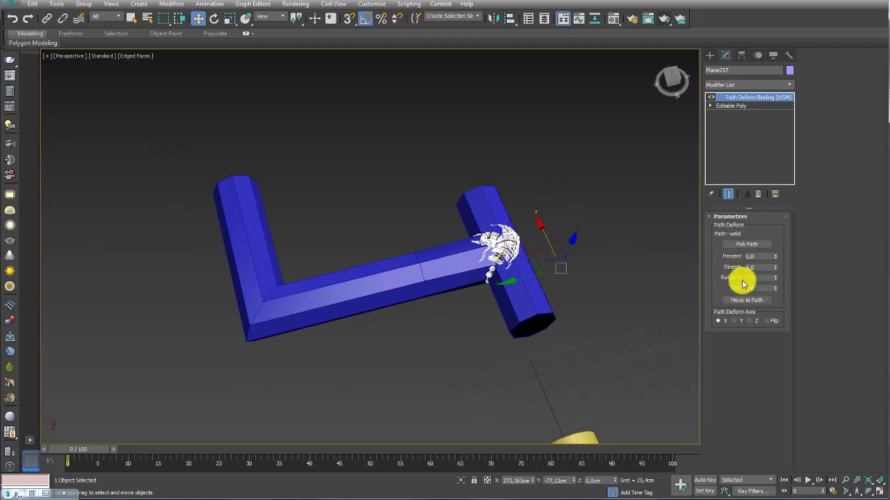
Uniformly scale the bead chain down to roughly a third of its size
middle_drag(528, 252, 483, 258)
key(e)
key(r)
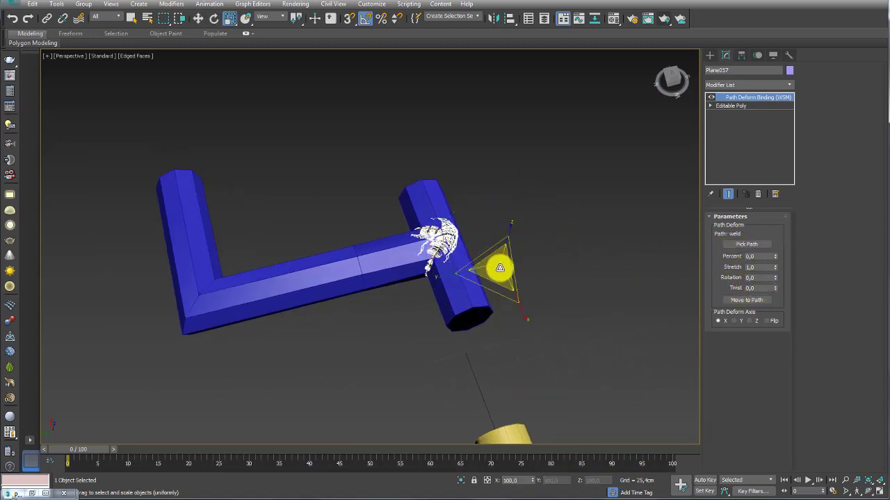
drag(501, 266, 521, 374)
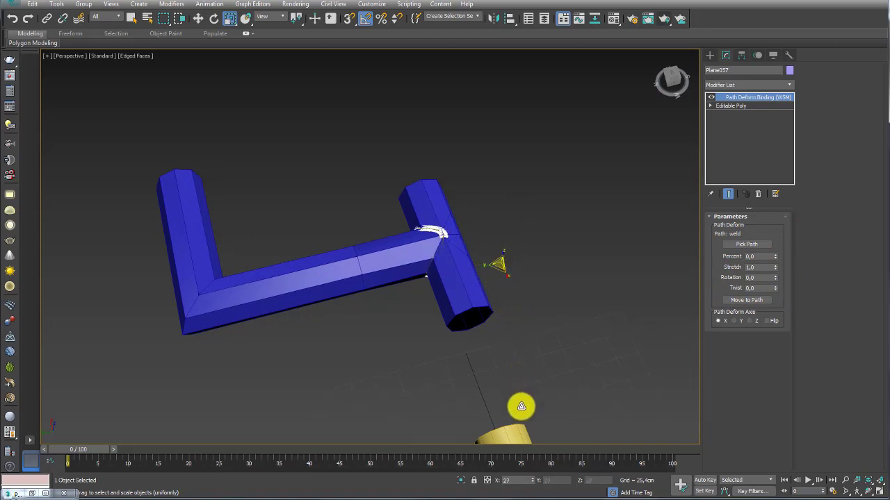
scroll(469, 289, up, 2)
scroll(461, 256, up, 2)
scroll(438, 206, up, 2)
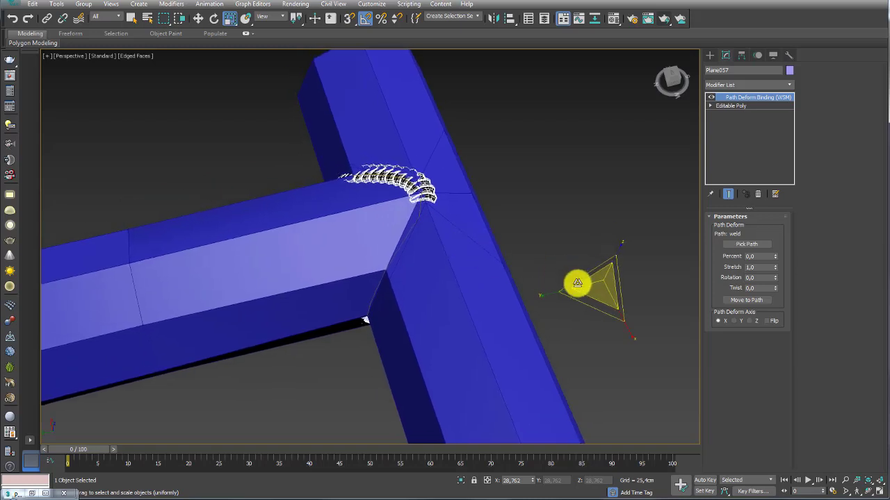
drag(577, 282, 595, 294)
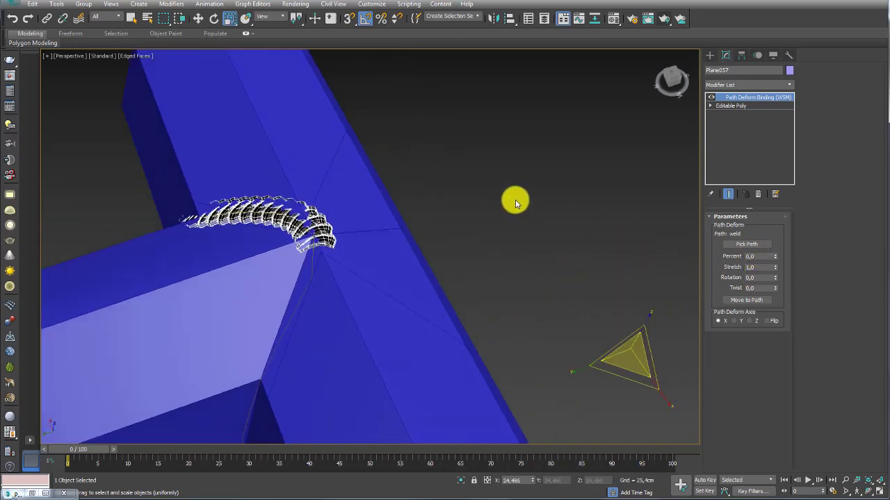
alt+middle_drag(515, 199, 574, 213)
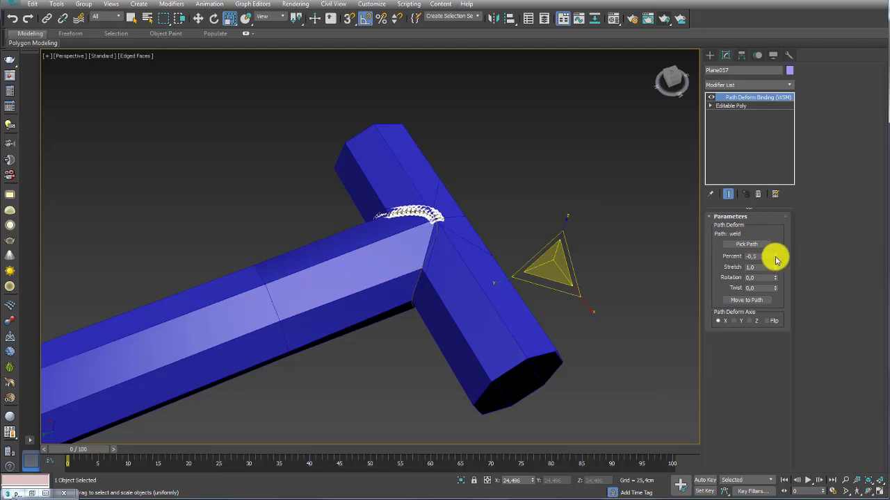
Set the Path Deform Percent to 26 and Rotation to 180
mouse_move(776, 261)
mouse_down()
mouse_move(768, 219)
mouse_move(772, 236)
mouse_up()
scroll(447, 228, up, 5)
scroll(420, 241, up, 4)
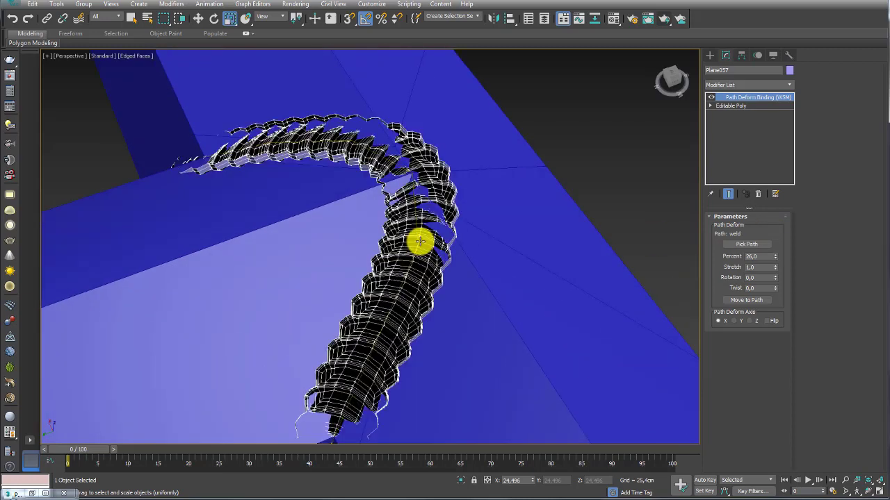
scroll(420, 241, down, 3)
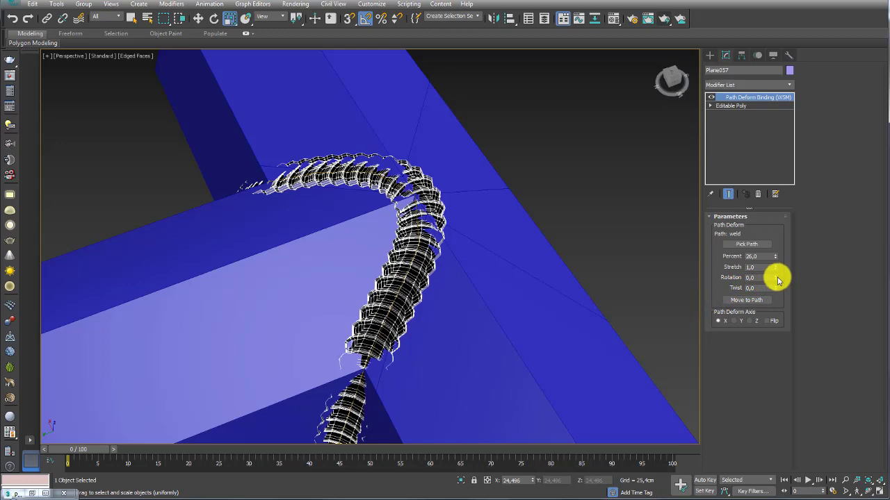
drag(776, 278, 780, 444)
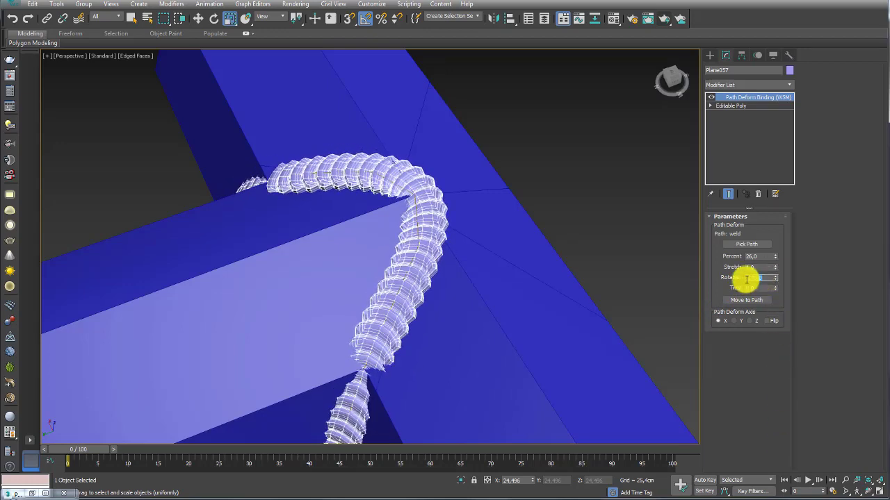
text(180)
key(Return)
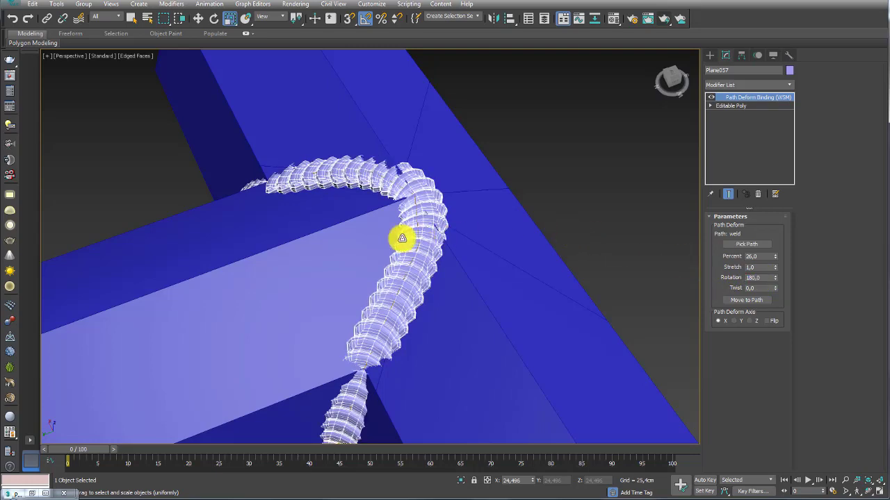
Select the T-pipe and enable TurboSmooth
scroll(402, 238, down, 5)
alt+middle_drag(407, 253, 423, 237)
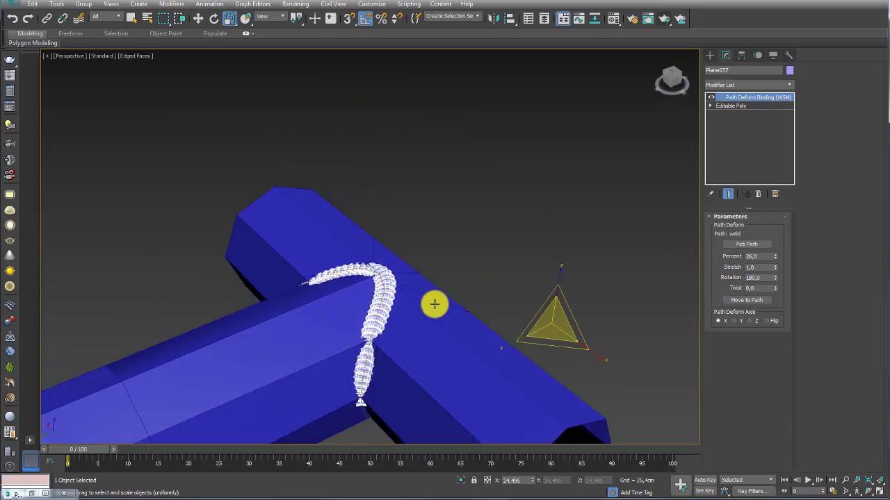
click(433, 303)
click(710, 97)
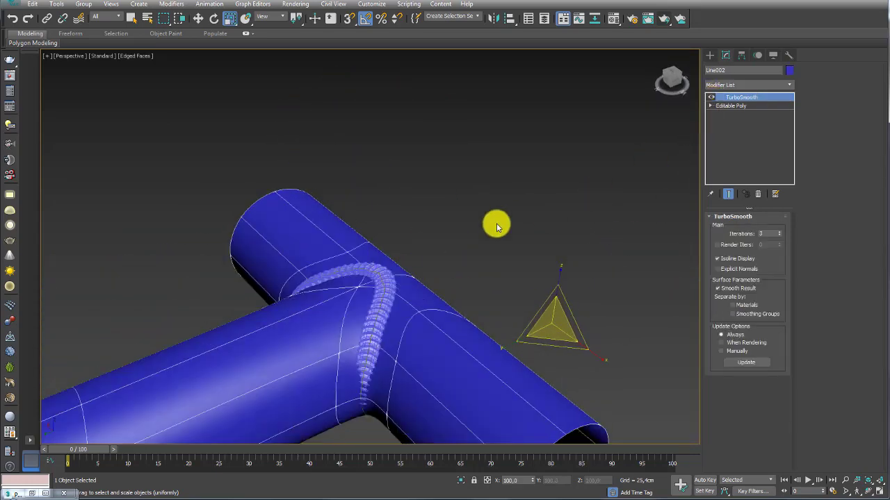
Drag the Path Deform helper along Z so the bead chain extends down the junction seam
click(384, 285)
scroll(399, 287, down, 4)
mouse_move(429, 204)
alt+middle_down()
mouse_move(454, 250)
mouse_move(445, 206)
mouse_move(463, 276)
mouse_move(489, 238)
mouse_move(423, 220)
mouse_move(441, 232)
mouse_move(471, 201)
mouse_move(333, 83)
alt+middle_up()
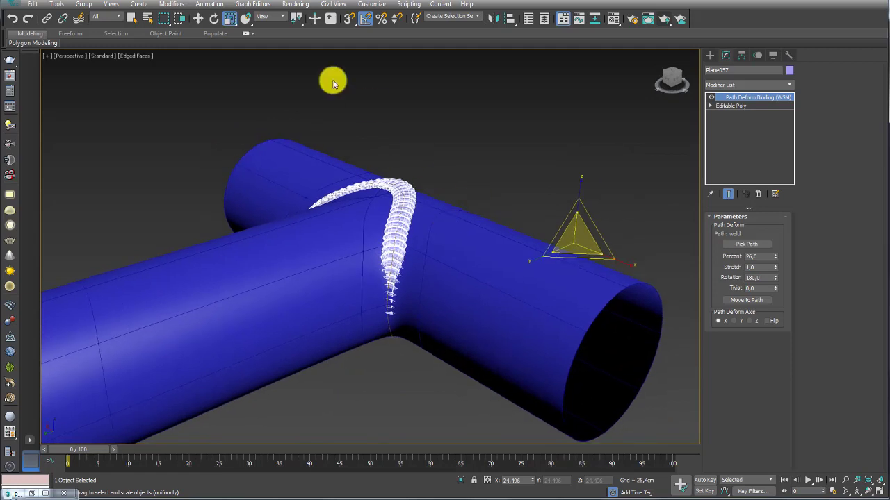
click(199, 19)
mouse_move(580, 197)
mouse_down()
mouse_move(584, 175)
mouse_move(584, 206)
mouse_up()
drag(587, 203, 596, 198)
Raise and scale the weld arch's top vertex at Vertex level
click(389, 327)
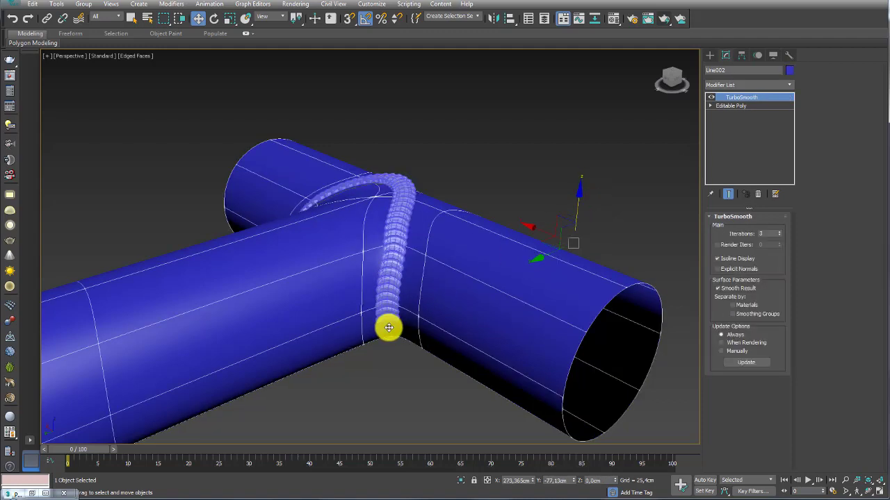
click(388, 331)
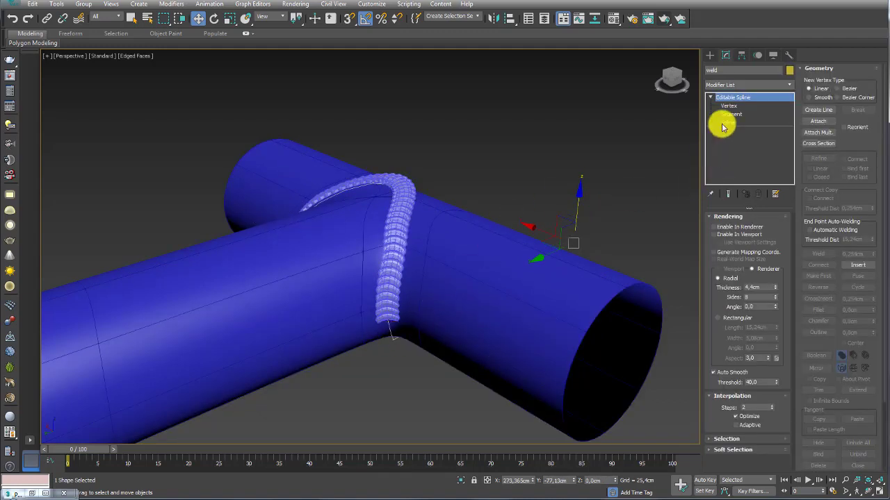
mouse_move(391, 198)
alt+middle_down()
mouse_move(432, 197)
mouse_move(433, 163)
mouse_move(403, 185)
mouse_move(427, 230)
mouse_move(512, 185)
mouse_move(398, 191)
mouse_move(417, 226)
mouse_move(408, 232)
mouse_move(415, 189)
alt+middle_up()
mouse_move(415, 189)
mouse_down()
mouse_move(429, 172)
mouse_move(405, 198)
mouse_up()
key(e)
key(r)
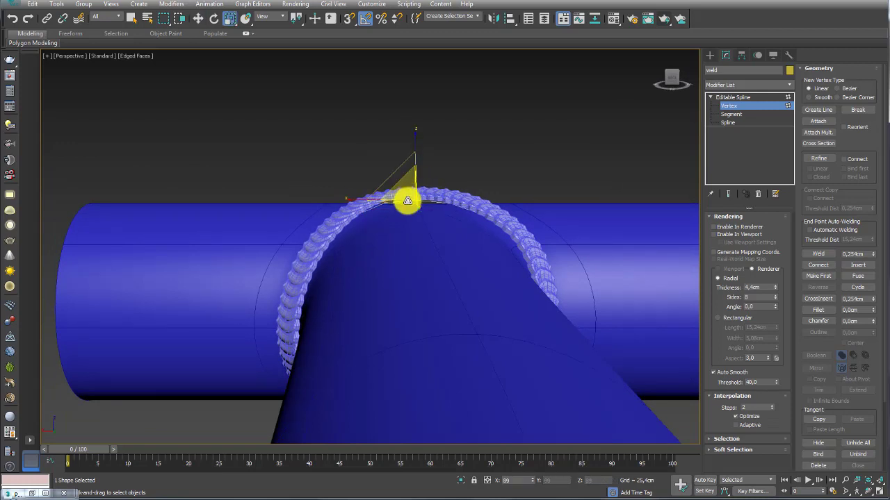
click(731, 97)
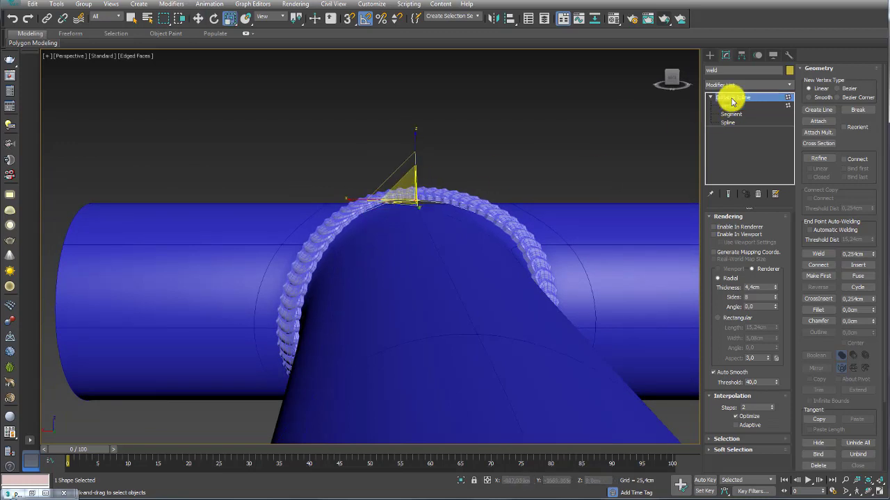
Lower the bead chain in Z onto the pipe surface
click(466, 200)
key(w)
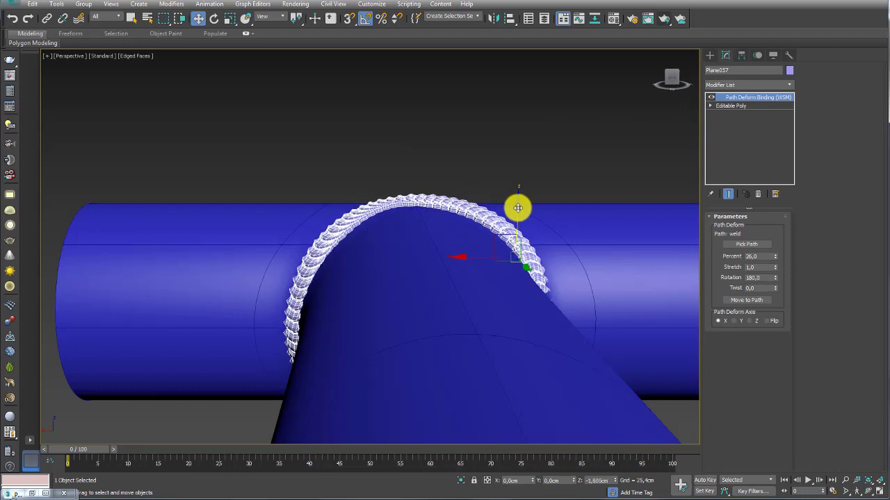
drag(518, 207, 516, 207)
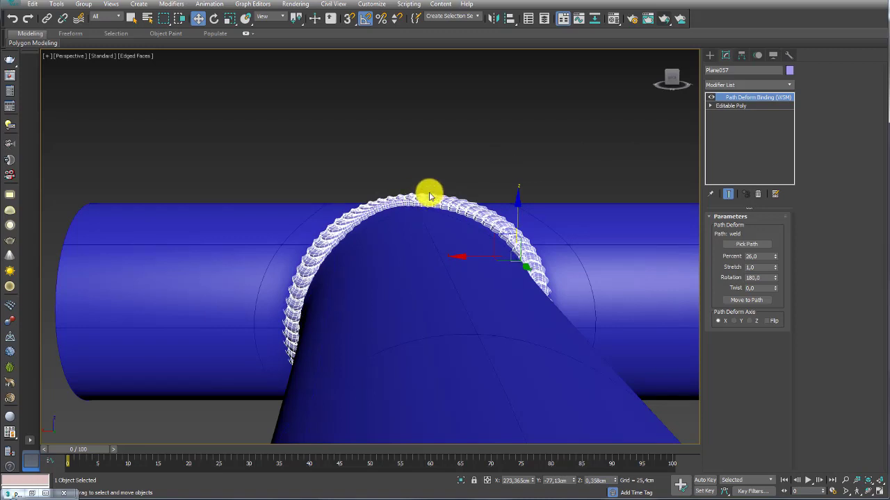
Lower the weld arch's top vertex slightly and orbit to check the chain on the seam
ctrl+click(405, 214)
click(518, 219)
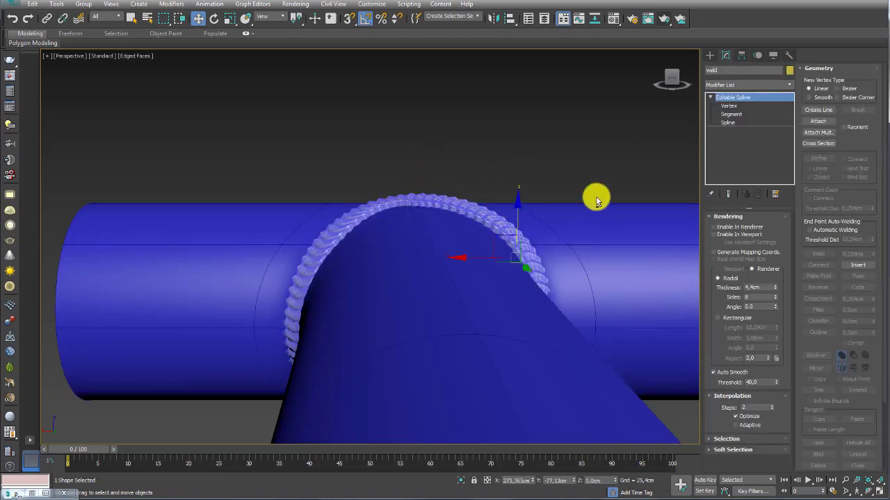
click(728, 105)
drag(422, 156, 414, 159)
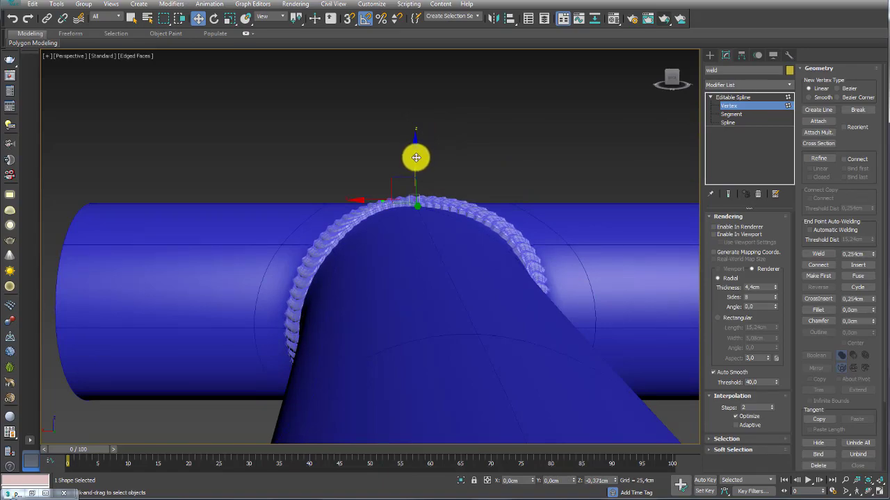
mouse_move(416, 158)
alt+middle_down()
mouse_move(412, 226)
mouse_move(502, 244)
mouse_move(441, 225)
mouse_move(403, 268)
mouse_move(431, 293)
mouse_move(378, 248)
mouse_move(419, 199)
mouse_move(409, 154)
mouse_move(373, 174)
mouse_move(355, 200)
alt+middle_up()
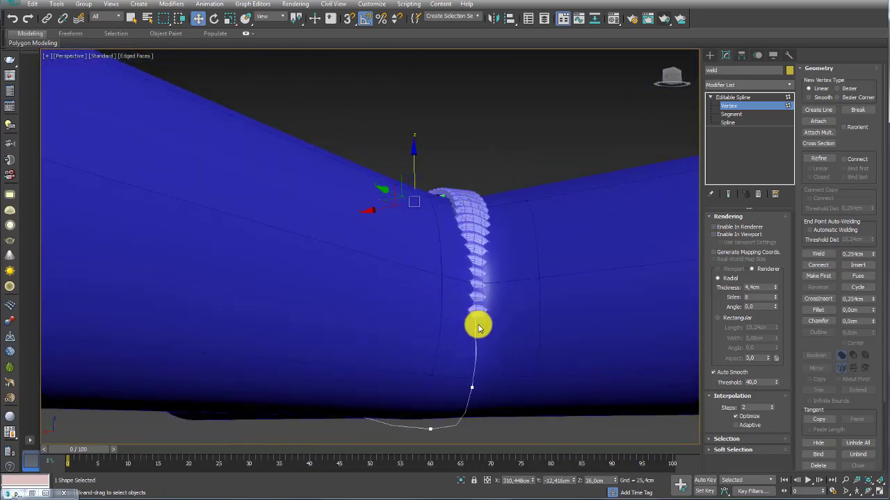
alt+middle_drag(478, 328, 463, 341)
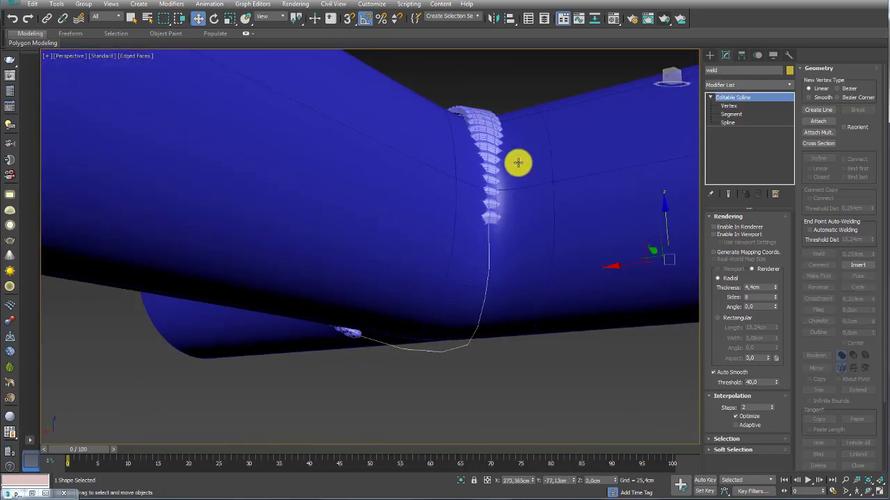
click(483, 131)
mouse_move(483, 132)
alt+middle_down()
mouse_move(493, 174)
mouse_move(546, 179)
alt+middle_up()
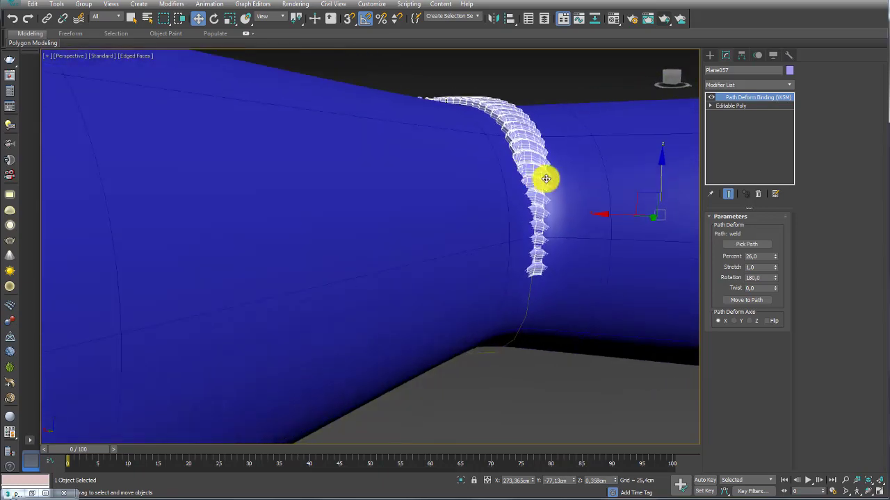
alt+middle_drag(616, 200, 536, 213)
scroll(591, 204, down, 3)
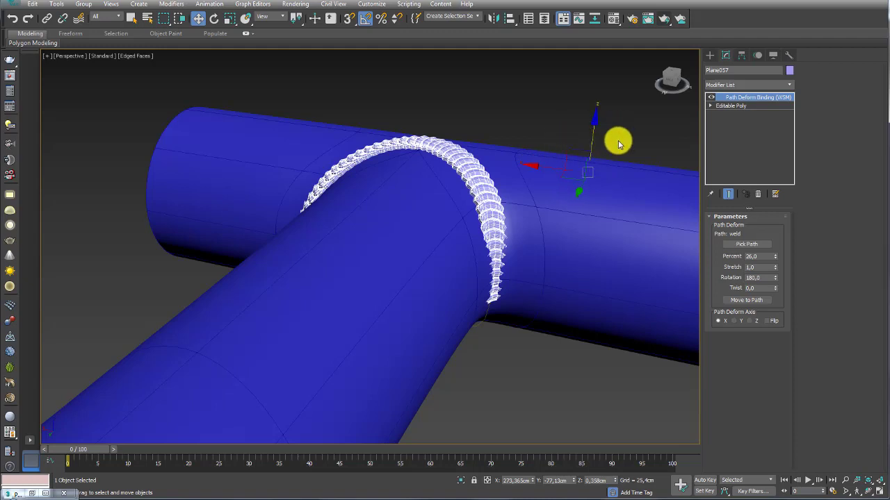
Shift-clone the bead chain as a Copy, Plane058, and position it under the pipe seam
mouse_move(538, 165)
shift+mouse_down()
mouse_move(222, 102)
mouse_move(232, 104)
mouse_move(229, 111)
mouse_move(283, 113)
mouse_move(226, 104)
mouse_move(279, 109)
shift+mouse_up()
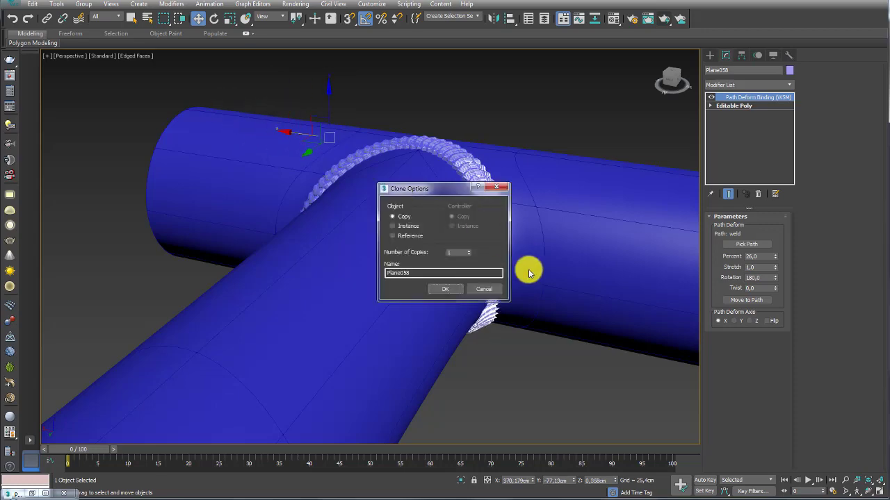
click(456, 289)
mouse_move(456, 289)
alt+middle_down()
mouse_move(497, 322)
mouse_move(516, 282)
mouse_move(376, 264)
mouse_move(254, 266)
alt+middle_up()
drag(325, 251, 334, 250)
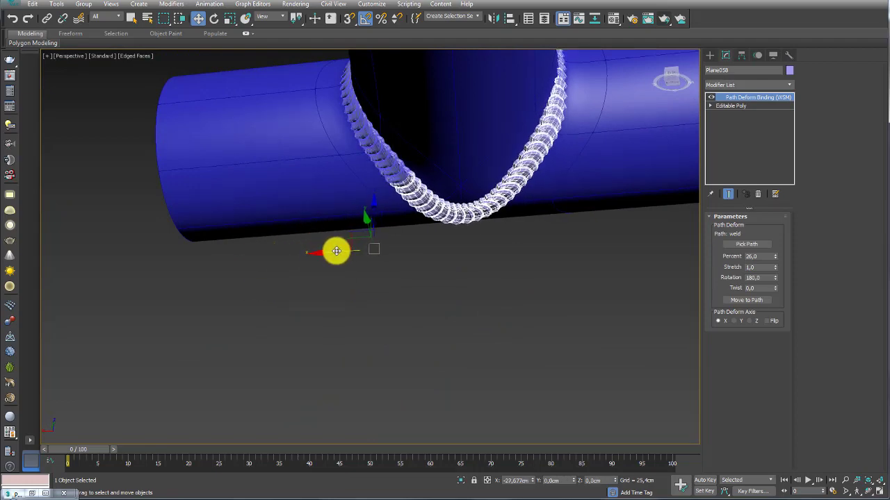
mouse_move(600, 223)
alt+middle_down()
mouse_move(580, 236)
mouse_move(549, 222)
alt+middle_up()
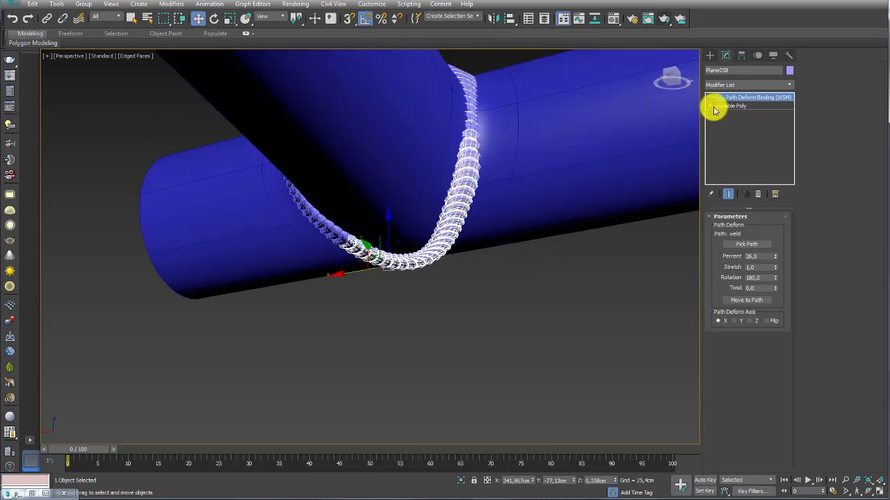
mouse_move(470, 93)
alt+middle_down()
mouse_move(455, 201)
mouse_move(424, 244)
mouse_move(429, 258)
mouse_move(433, 225)
alt+middle_up()
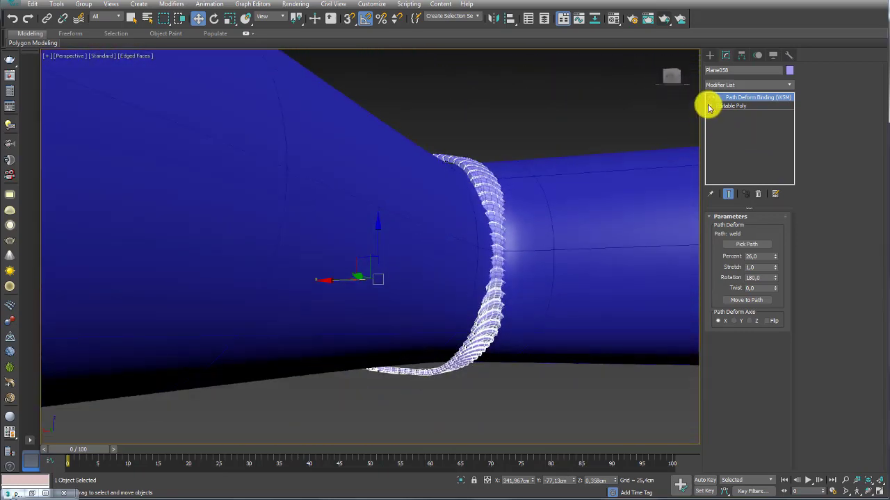
Isolate Plane058 and delete the selected stretch of its polygons to trim the chain
click(730, 139)
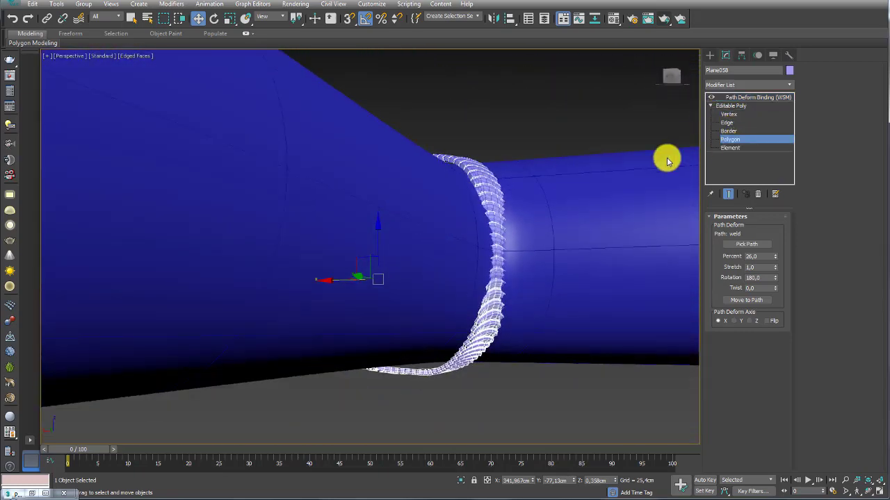
key(alt+q)
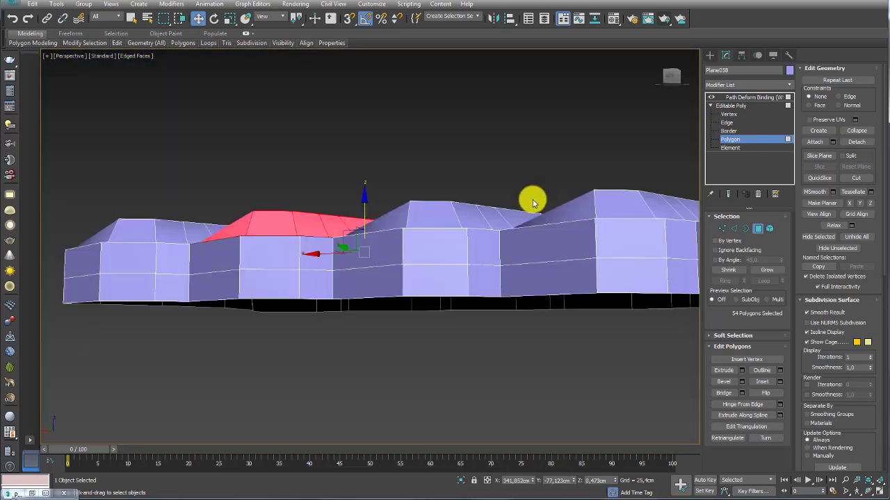
mouse_move(532, 198)
alt+middle_down()
mouse_move(538, 224)
mouse_move(593, 257)
alt+middle_up()
scroll(538, 225, down, 5)
scroll(407, 268, down, 3)
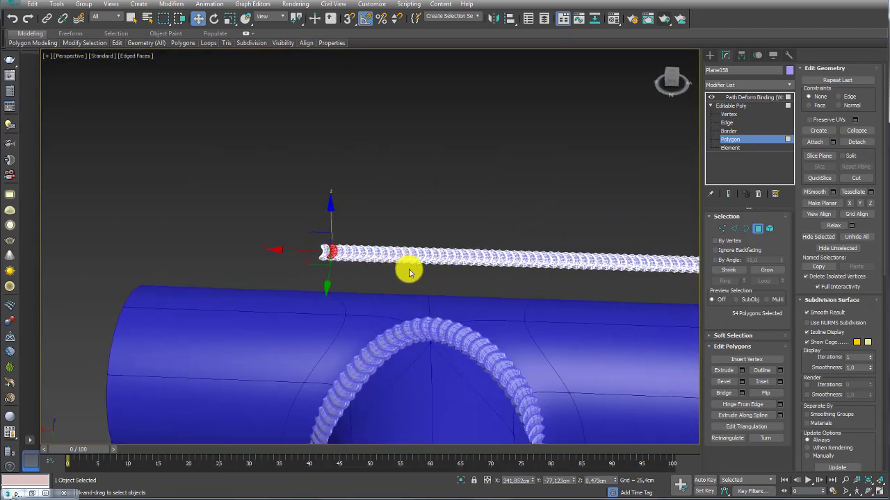
scroll(457, 289, down, 2)
alt+middle_drag(457, 290, 408, 289)
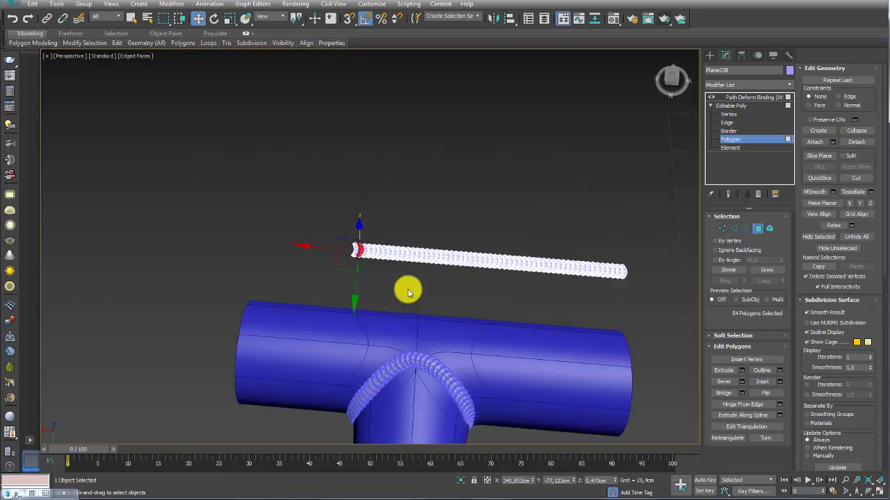
shift+click(463, 288)
scroll(468, 266, up, 3)
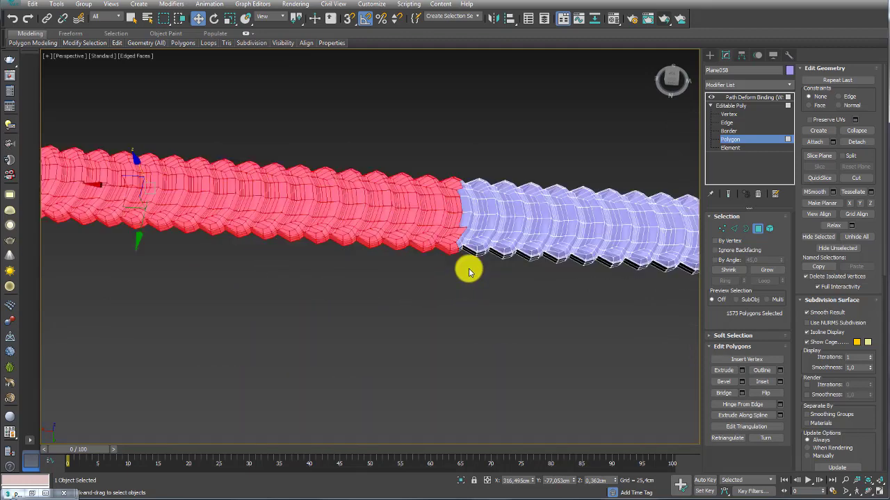
scroll(465, 251, up, 2)
scroll(465, 250, up, 2)
scroll(478, 218, up, 3)
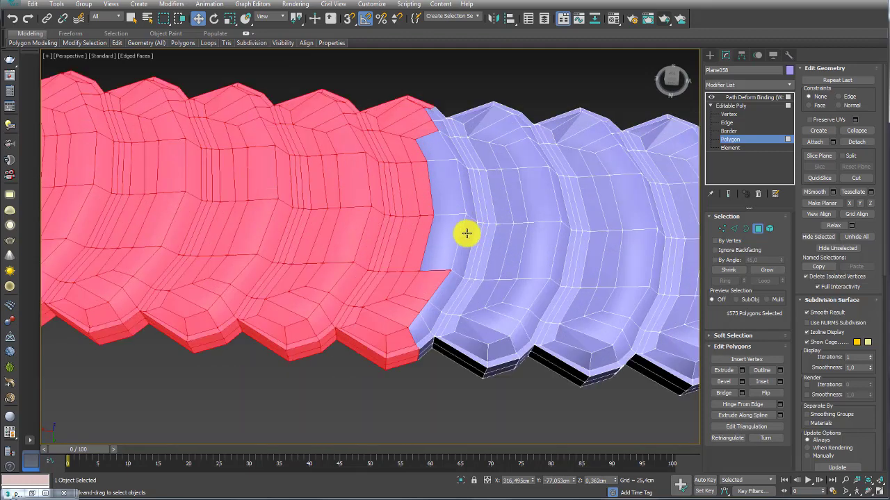
key(Delete)
Delete the leftover edge strip and stray flap polygons at the chain's ends
click(734, 228)
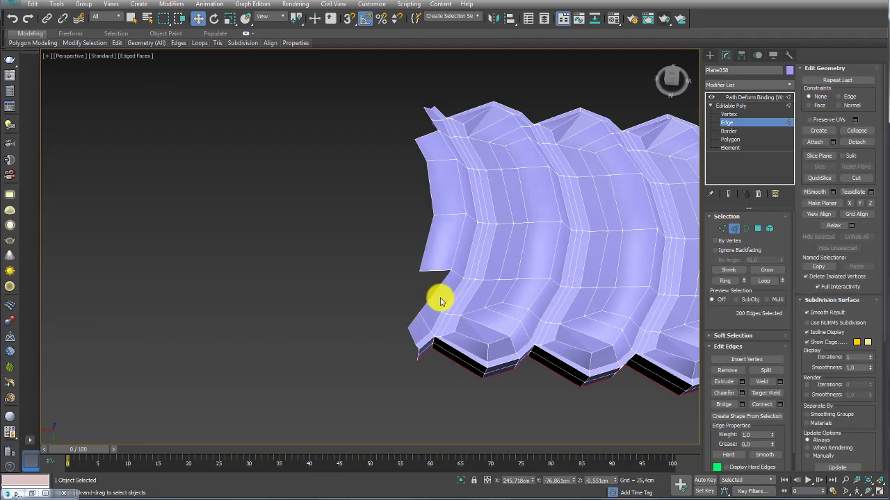
key(Delete)
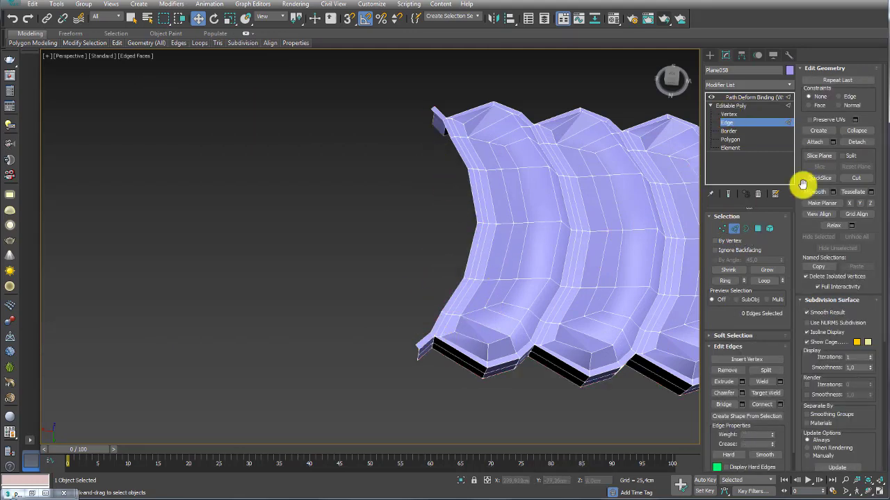
click(757, 229)
drag(372, 327, 426, 362)
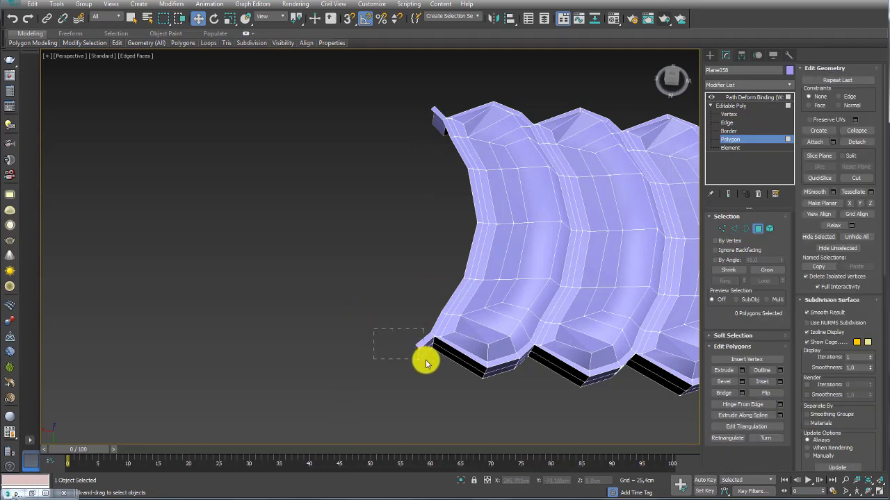
ctrl+click(439, 139)
key(Delete)
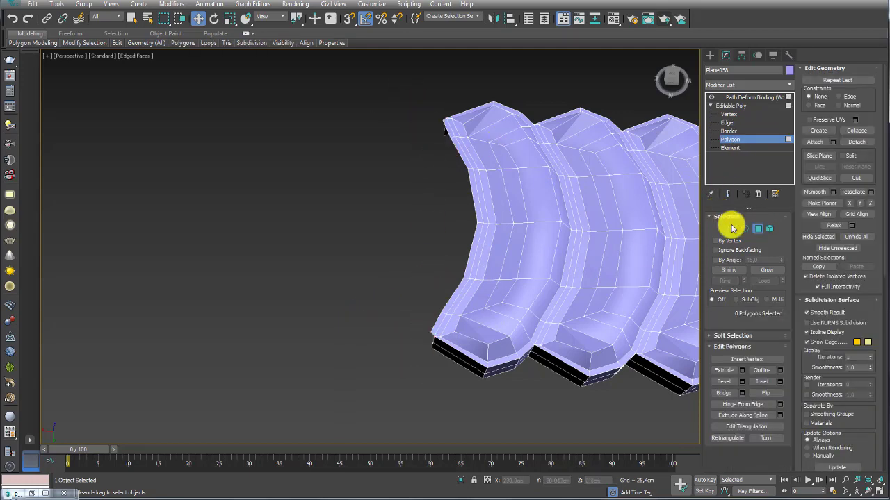
Select the chain end's edges and extend them downward along Z into new faces
click(734, 229)
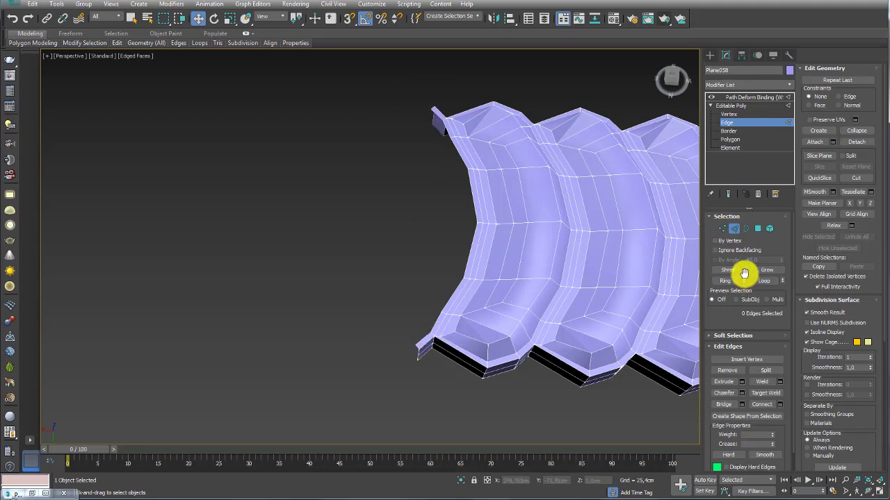
click(469, 250)
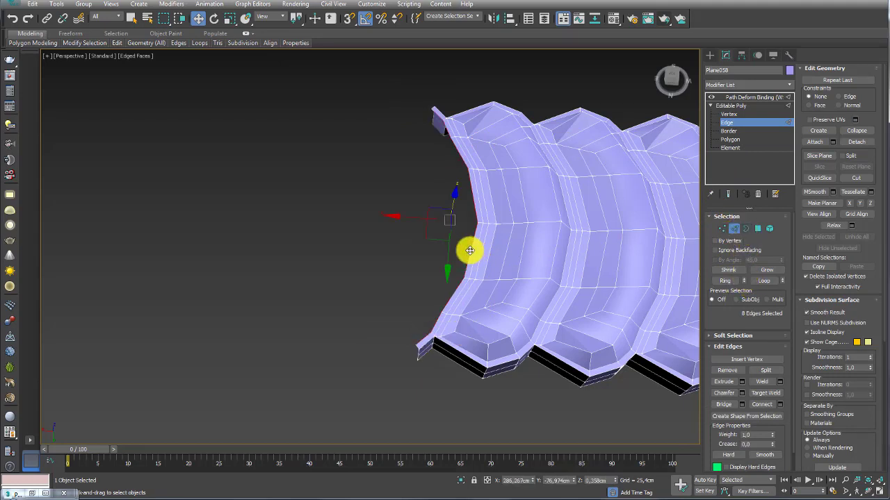
click(456, 314)
drag(429, 125, 429, 128)
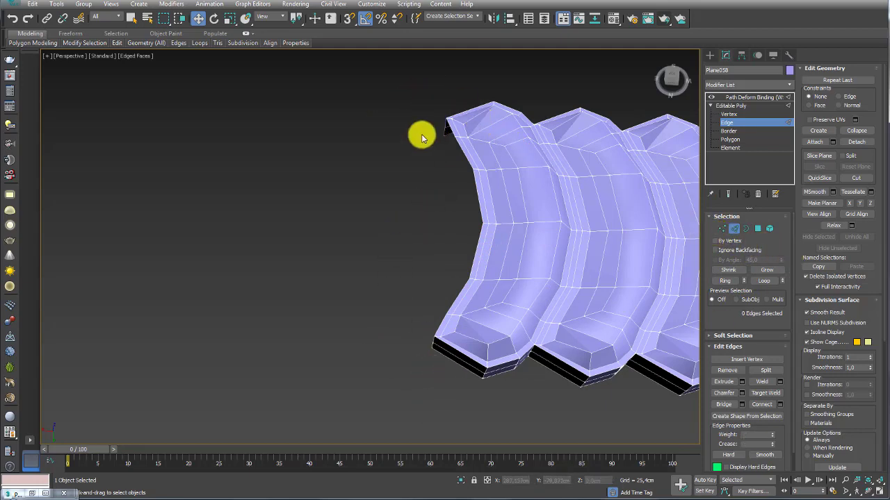
mouse_move(446, 122)
alt+middle_down()
mouse_move(471, 174)
mouse_move(484, 146)
alt+middle_up()
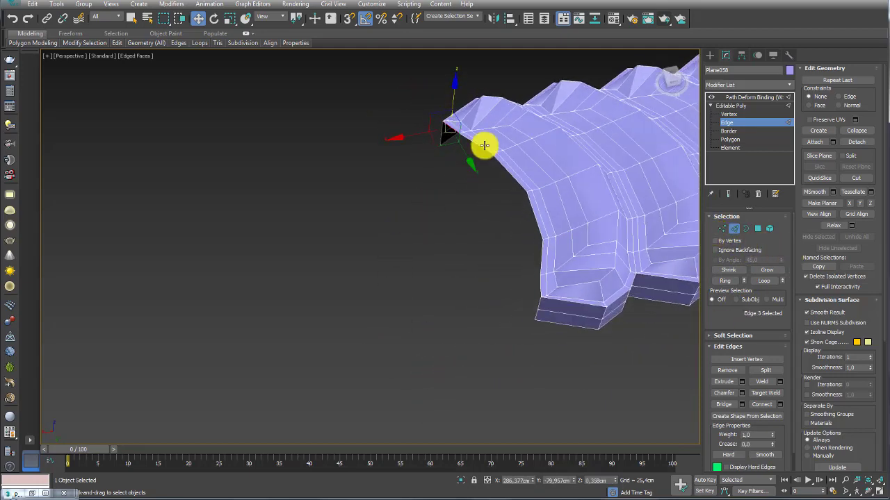
scroll(566, 208, up, 1)
scroll(493, 213, down, 5)
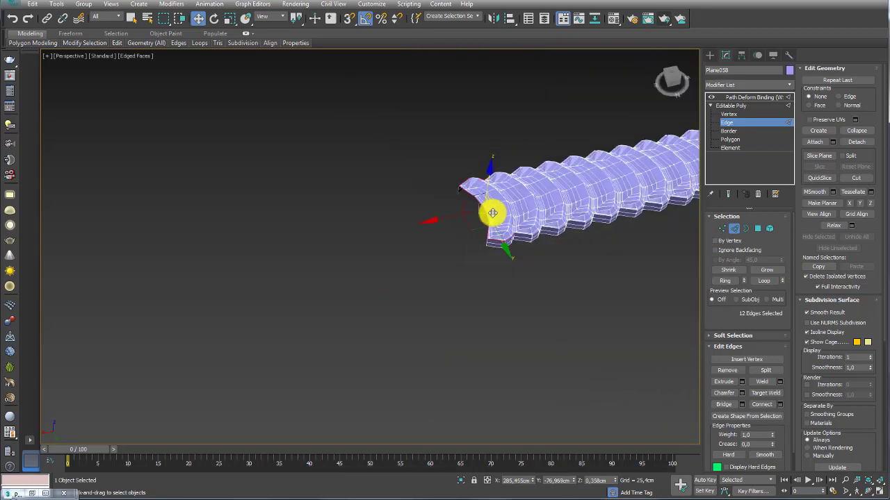
scroll(549, 260, up, 2)
scroll(532, 285, up, 2)
scroll(486, 271, up, 2)
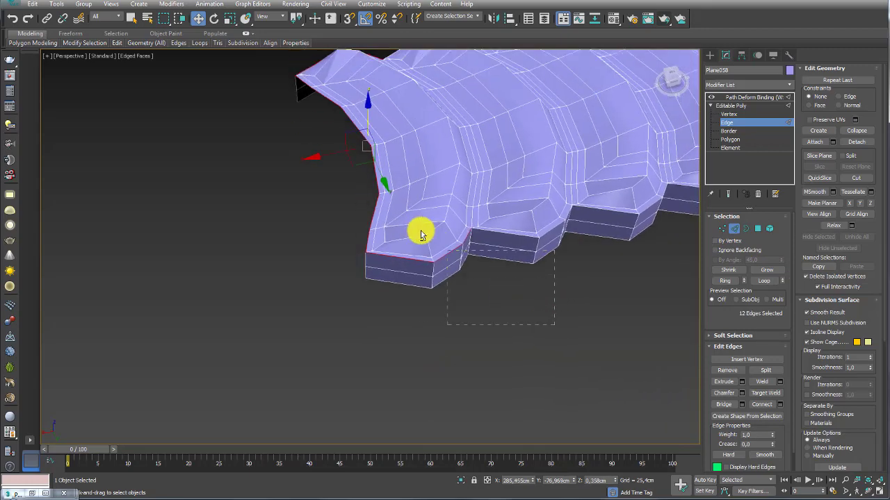
alt+middle_drag(414, 192, 387, 123)
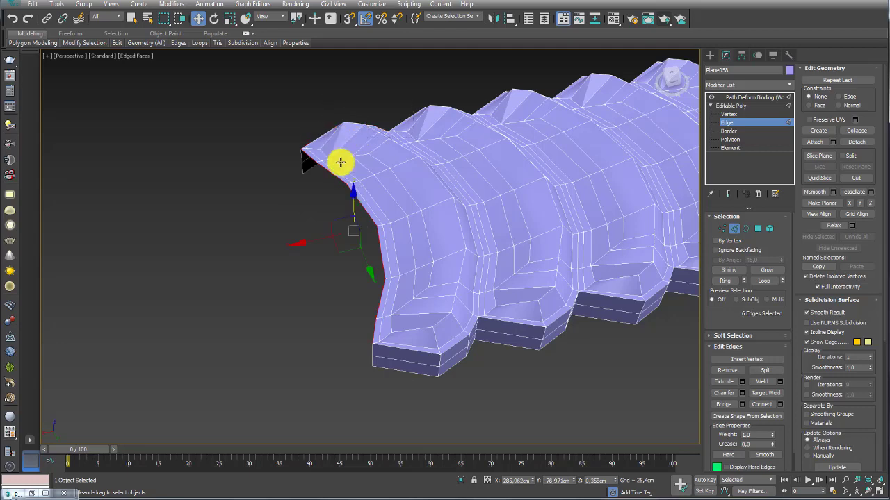
alt+middle_drag(341, 162, 365, 168)
alt+click(294, 174)
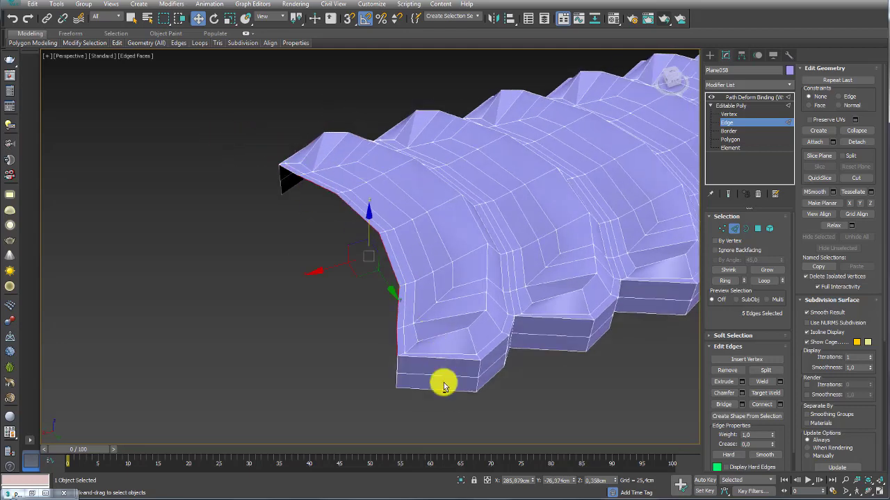
alt+drag(381, 359, 380, 359)
alt+middle_drag(380, 359, 377, 295)
shift+drag(365, 198, 359, 226)
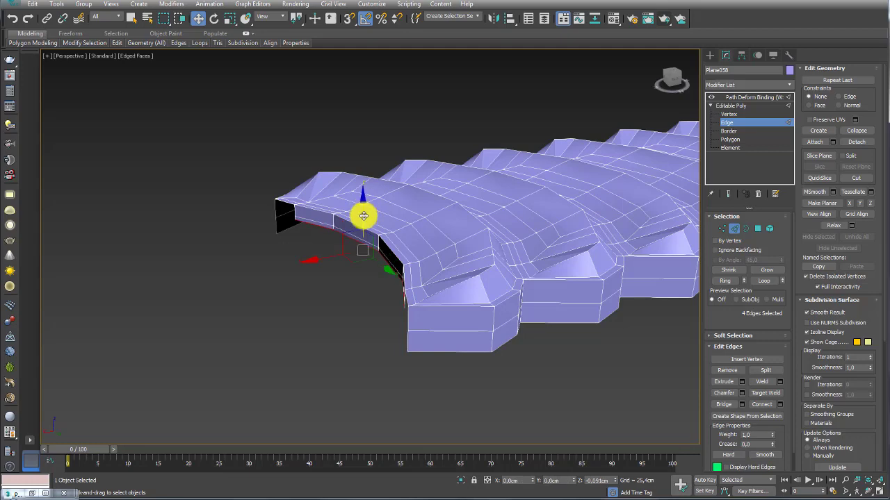
Bridge the open tip edges to cap the chain end and return to Editable Poly
click(293, 211)
ctrl+click(276, 217)
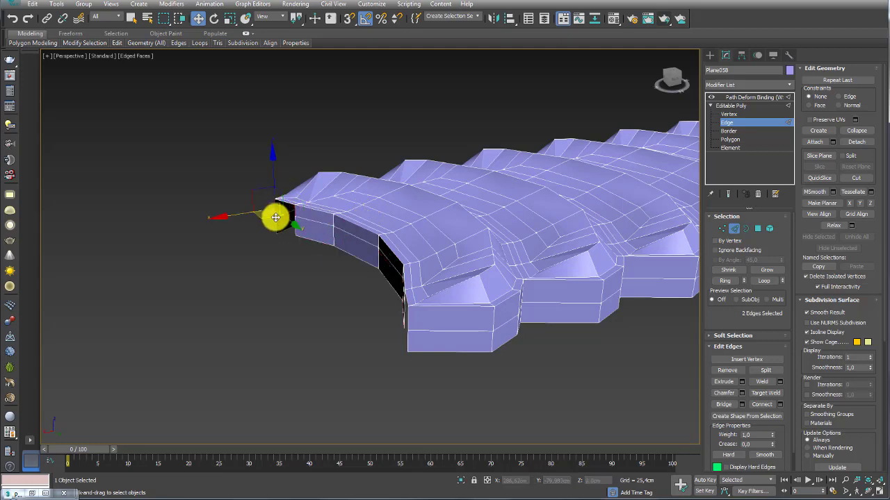
mouse_move(295, 229)
alt+middle_down()
mouse_move(397, 292)
mouse_move(431, 285)
alt+middle_up()
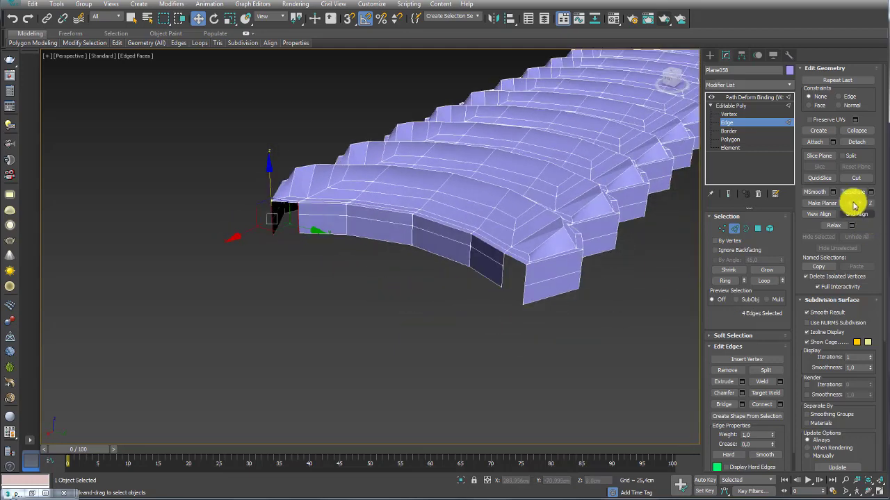
click(723, 404)
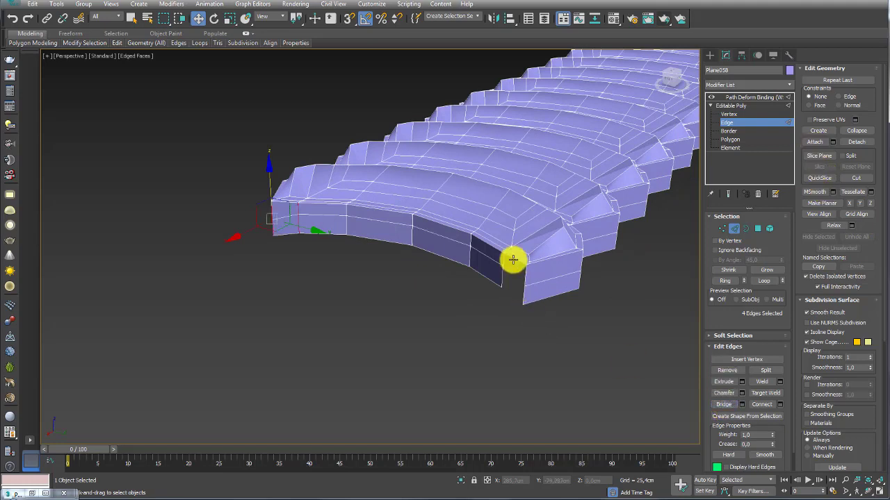
click(518, 268)
ctrl+click(524, 285)
ctrl+click(510, 283)
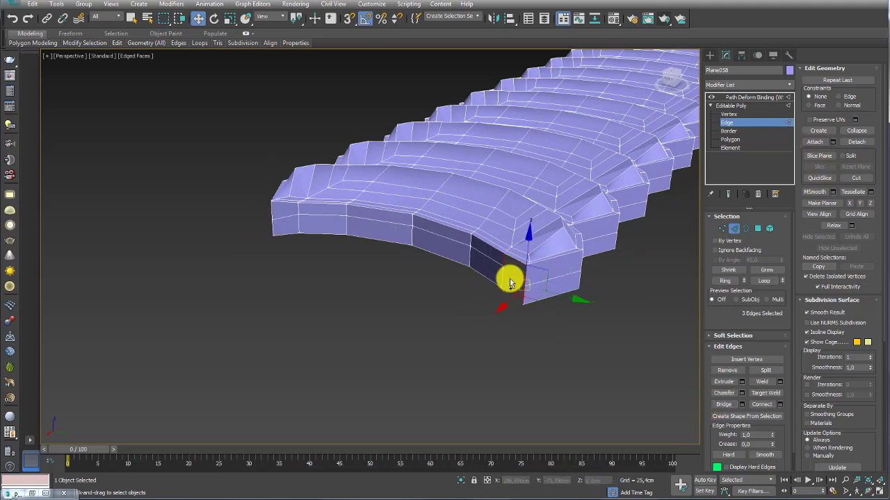
ctrl+click(503, 274)
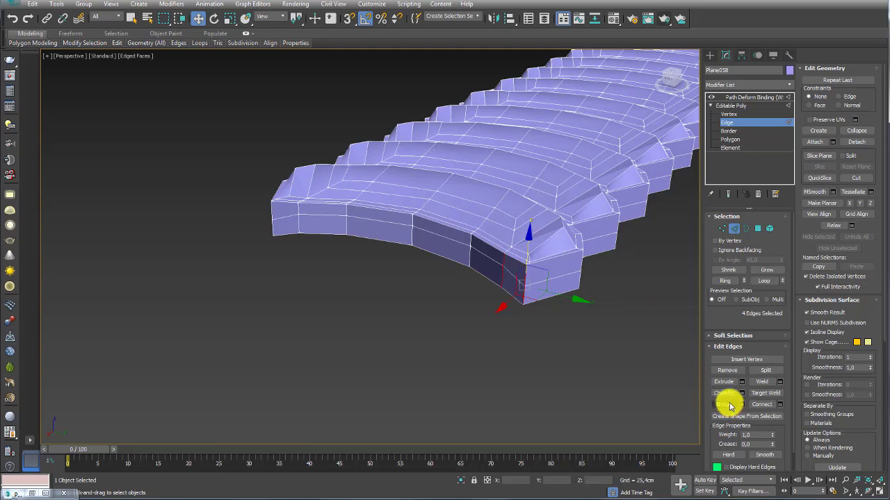
click(726, 105)
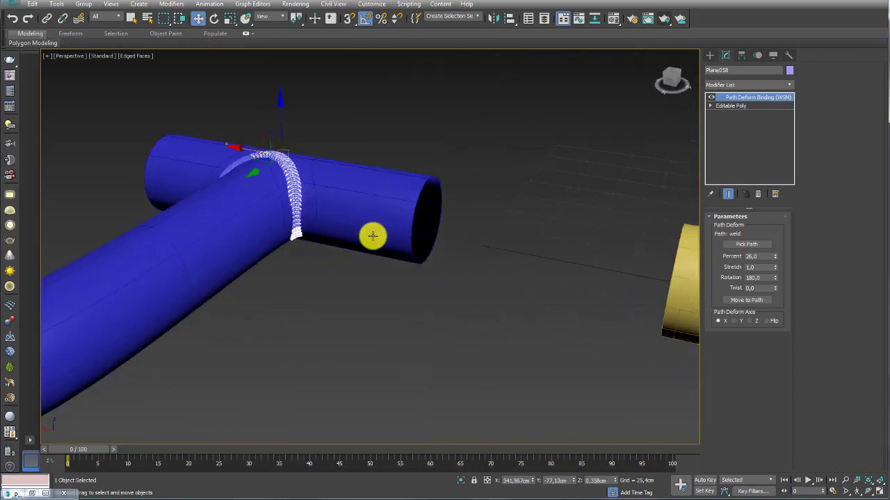
Slide the second bead chain to Path Deform Percent 58.5, under the pipe junction
mouse_move(434, 282)
alt+middle_down()
mouse_move(302, 216)
mouse_move(366, 286)
alt+middle_up()
scroll(330, 217, up, 3)
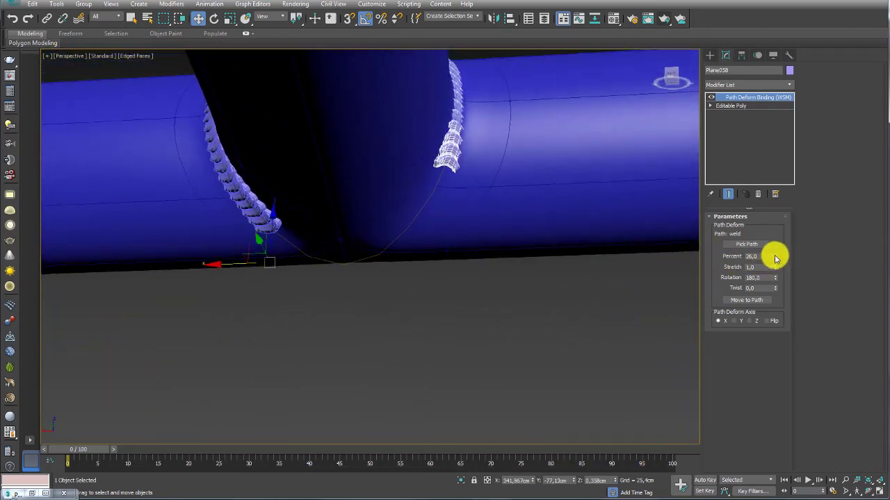
drag(775, 256, 777, 224)
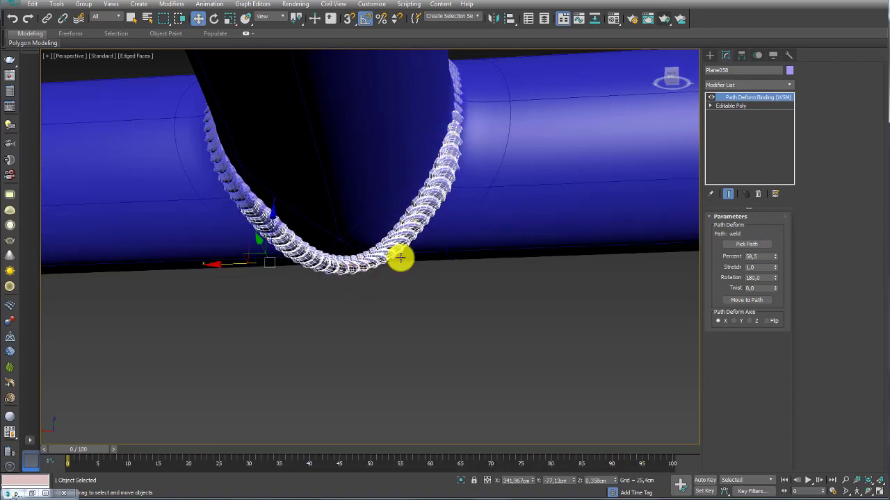
scroll(358, 280, down, 5)
Orbit around the junction to check the chain from higher and lower angles
mouse_move(443, 224)
alt+middle_down()
mouse_move(417, 298)
mouse_move(353, 321)
mouse_move(427, 256)
mouse_move(447, 260)
mouse_move(465, 207)
alt+middle_up()
scroll(429, 255, up, 3)
scroll(464, 206, down, 2)
scroll(500, 201, up, 4)
scroll(457, 214, up, 3)
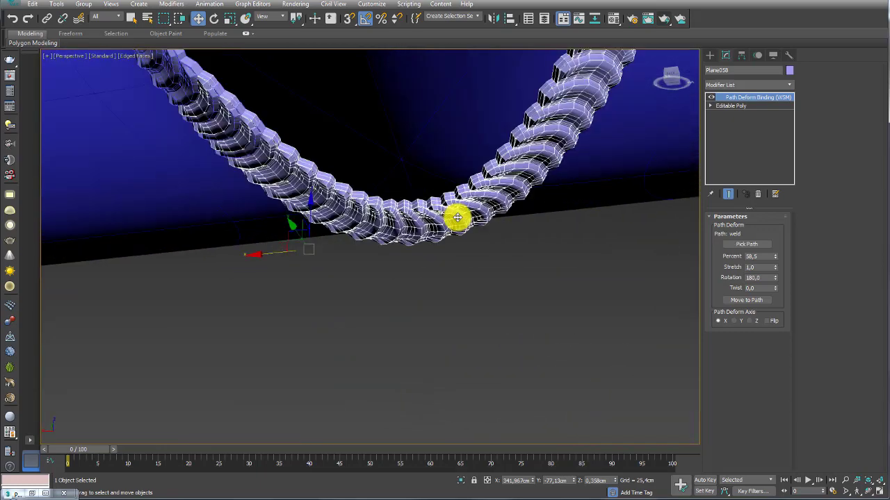
mouse_move(561, 195)
alt+middle_down()
mouse_move(574, 230)
mouse_move(519, 249)
alt+middle_up()
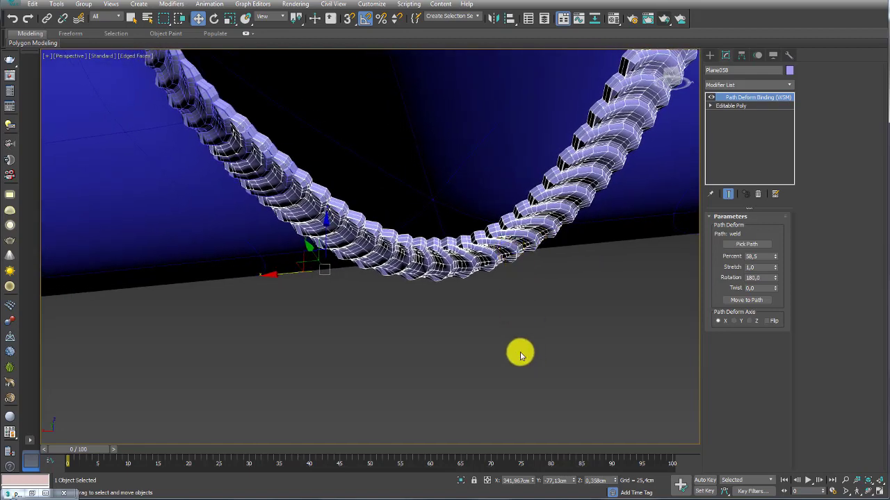
drag(419, 233, 419, 233)
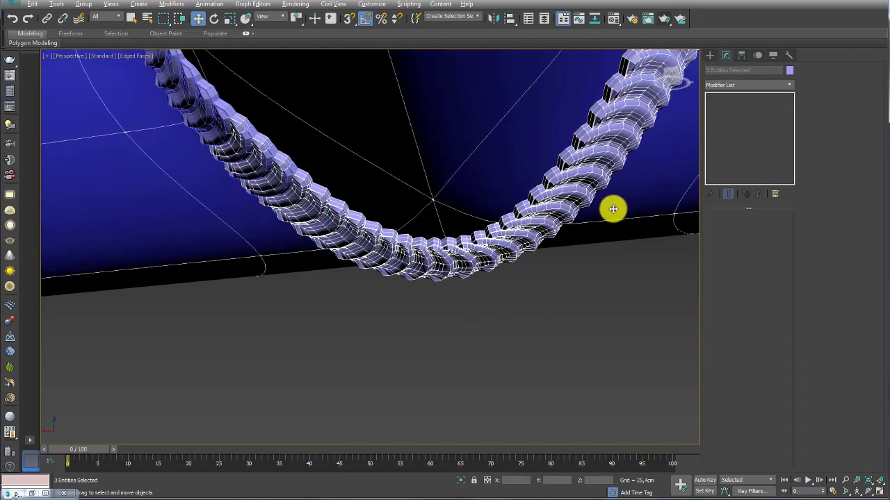
In wireframe, raise a weld path vertex at Vertex level to lift the chain
click(520, 212)
click(729, 106)
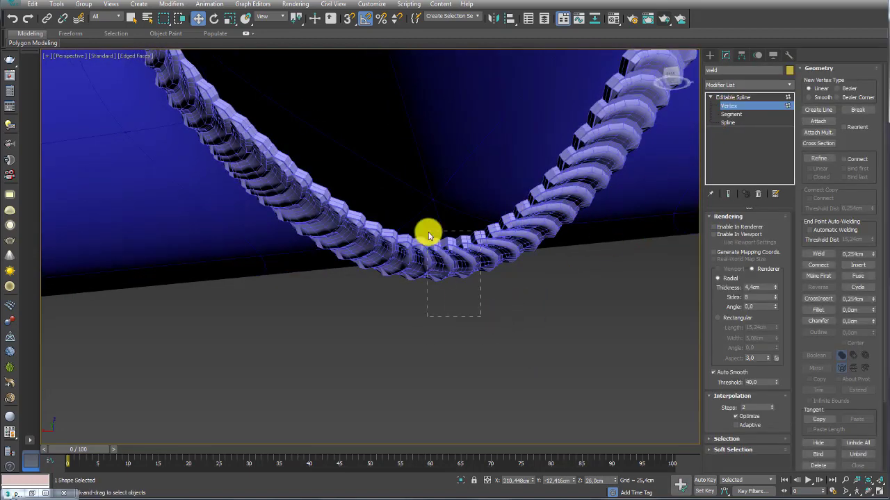
key(F3)
key(F3)
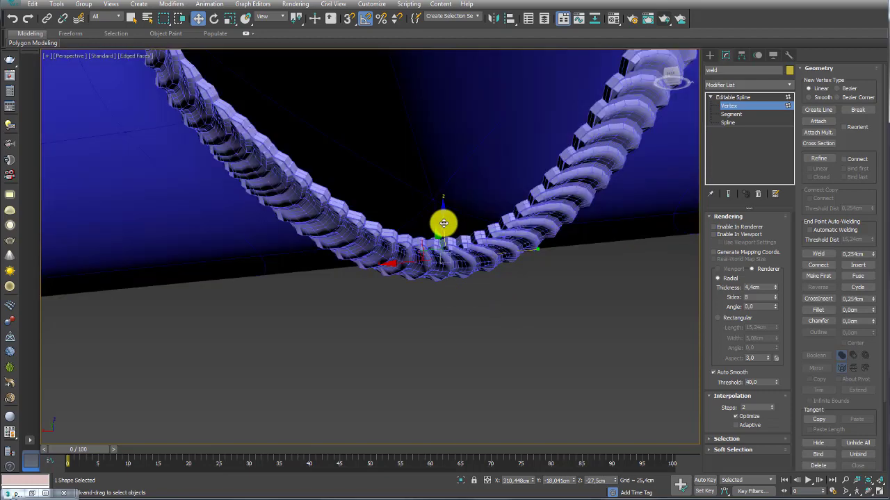
mouse_move(442, 222)
mouse_down()
mouse_move(442, 204)
mouse_move(440, 229)
mouse_up()
key(e)
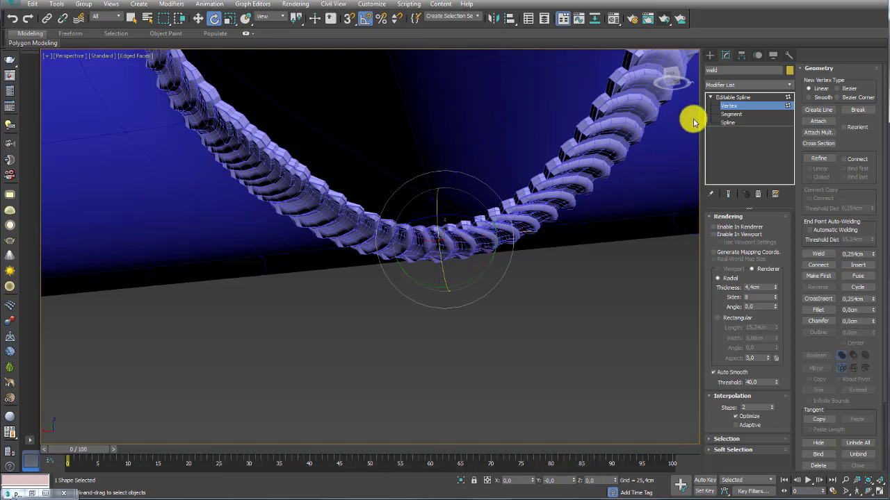
click(738, 98)
Set the path-deformed bead chain's Twist to 0.0
mouse_move(576, 143)
alt+middle_down()
mouse_move(496, 188)
mouse_move(526, 201)
mouse_move(502, 227)
mouse_move(518, 167)
mouse_move(533, 179)
alt+middle_up()
click(521, 164)
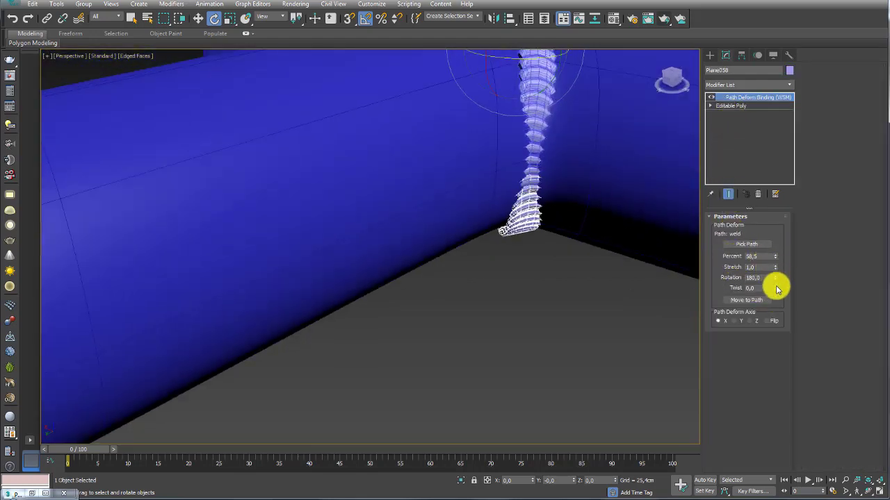
mouse_move(770, 283)
mouse_down()
mouse_move(766, 252)
mouse_move(762, 408)
mouse_move(751, 347)
mouse_up()
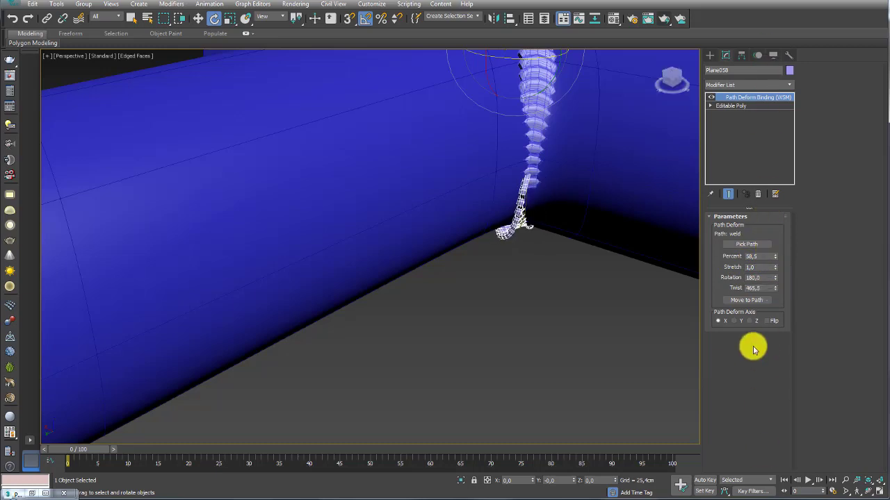
click(536, 122)
alt+middle_drag(578, 214, 562, 299)
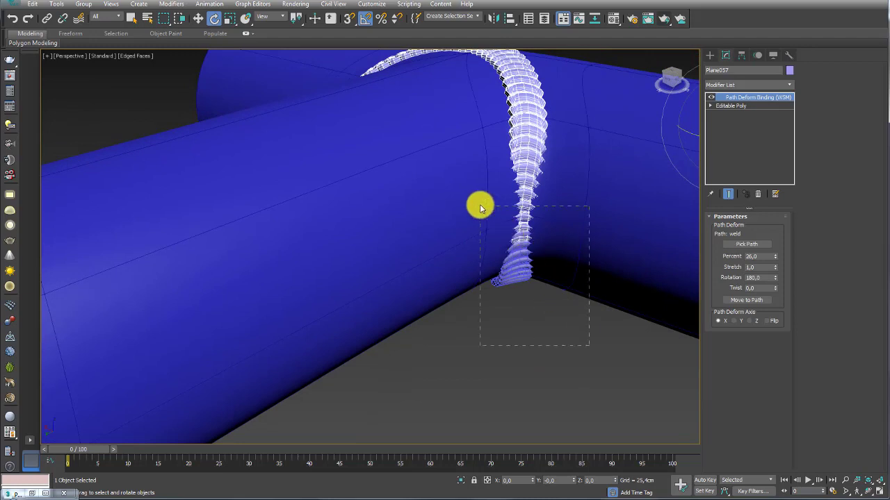
Move the weld path's end vertex to tuck the chain end into the junction
drag(480, 205, 526, 156)
click(523, 201)
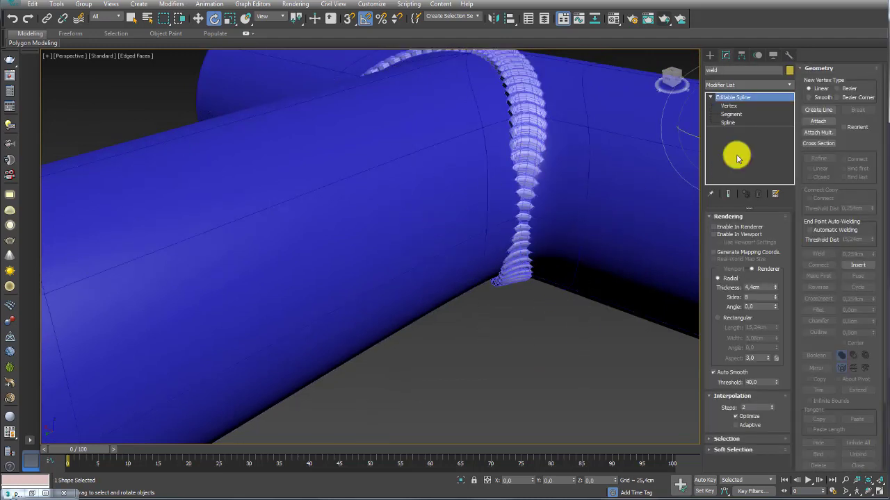
click(735, 106)
mouse_move(477, 215)
alt+middle_down()
mouse_move(534, 226)
mouse_move(559, 244)
alt+middle_up()
click(532, 235)
key(w)
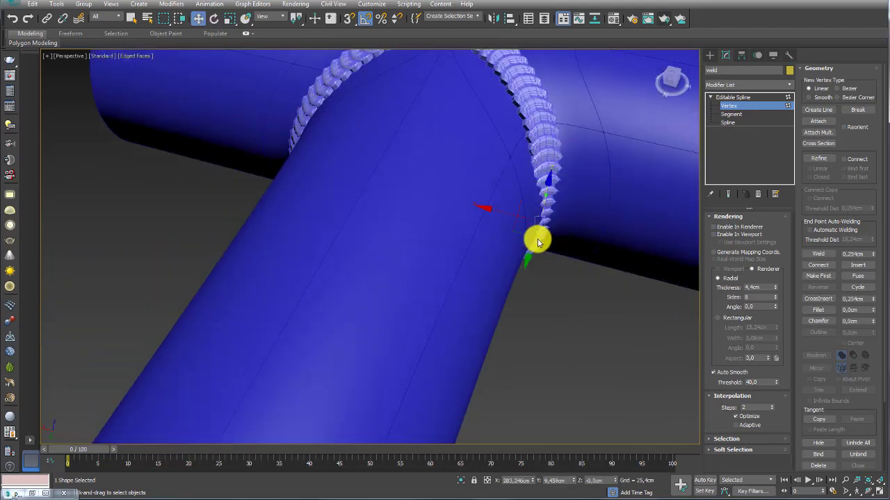
drag(517, 236, 524, 239)
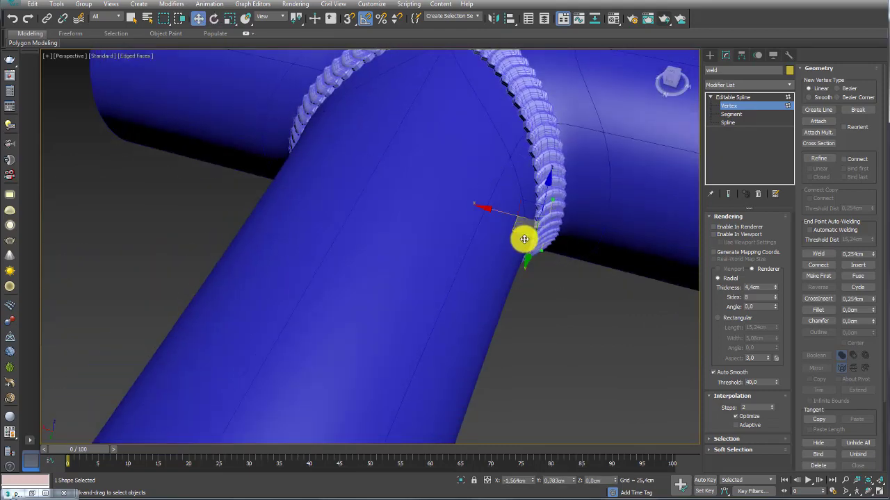
Select the path's other end vertex and inspect it around the junction
mouse_move(524, 239)
alt+middle_down()
mouse_move(512, 230)
mouse_move(560, 199)
alt+middle_up()
drag(267, 210, 354, 270)
scroll(405, 186, up, 3)
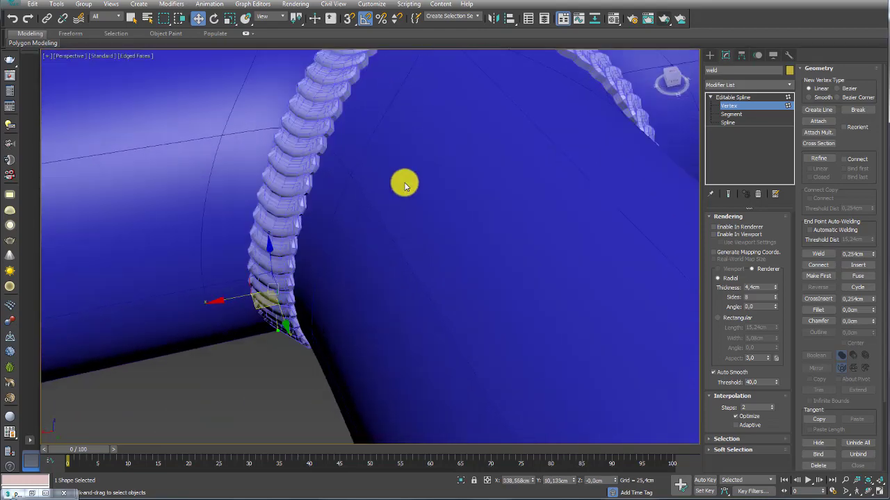
scroll(405, 186, down, 4)
alt+middle_drag(442, 178, 417, 111)
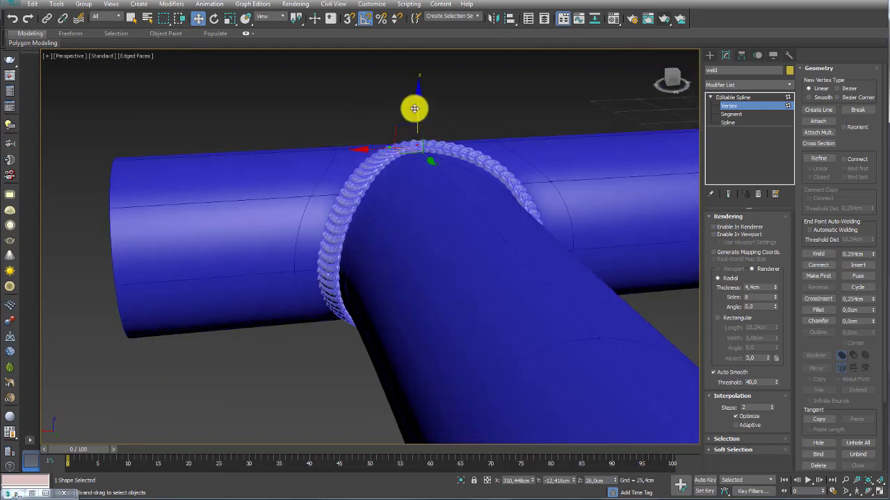
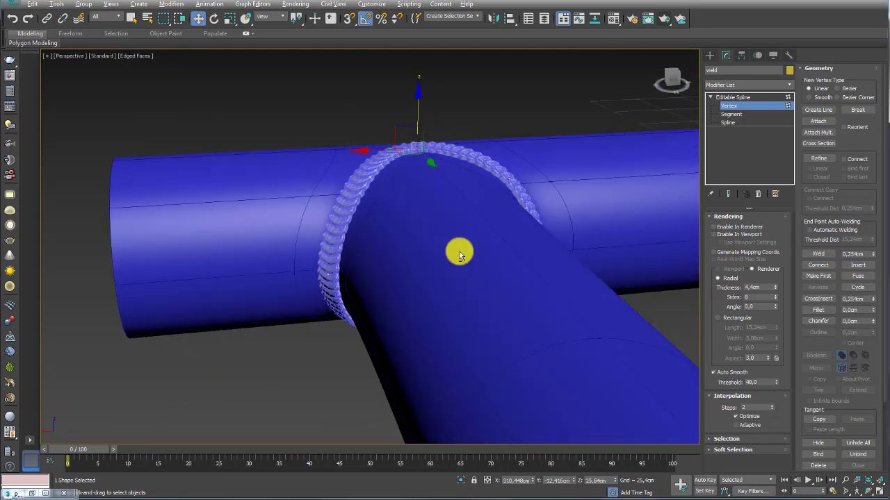
Exit vertex editing of the weld path and select the weld bead at the junction
mouse_move(459, 253)
alt+middle_down()
mouse_move(462, 215)
mouse_move(442, 202)
mouse_move(458, 195)
alt+middle_up()
click(726, 98)
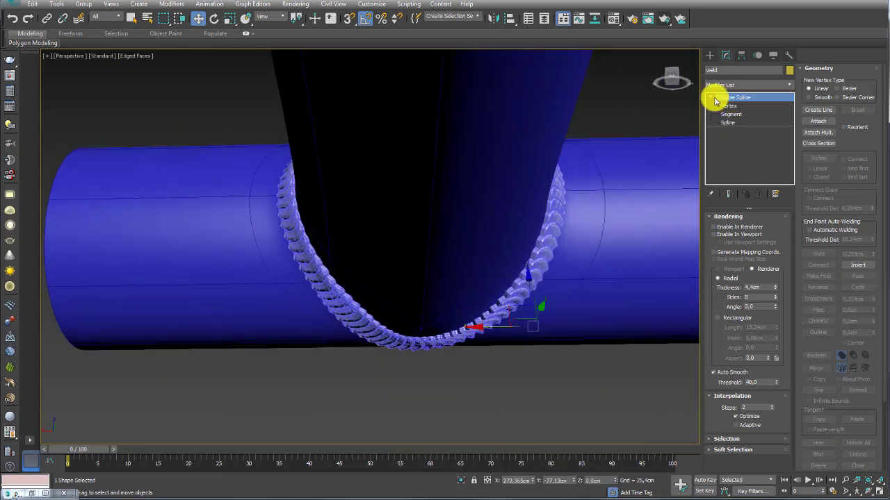
scroll(540, 139, down, 5)
mouse_move(538, 197)
alt+middle_down()
mouse_move(509, 272)
mouse_move(559, 199)
alt+middle_up()
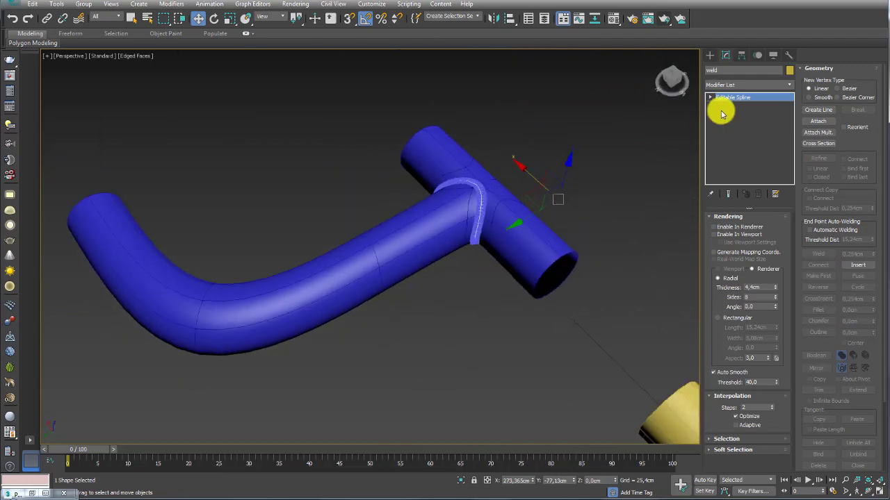
alt+middle_drag(558, 265, 533, 252)
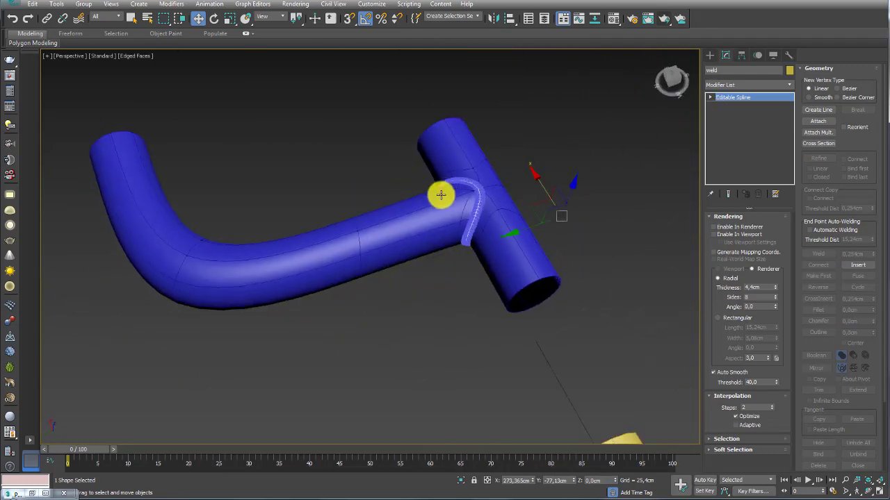
ctrl+click(480, 187)
scroll(467, 236, up, 5)
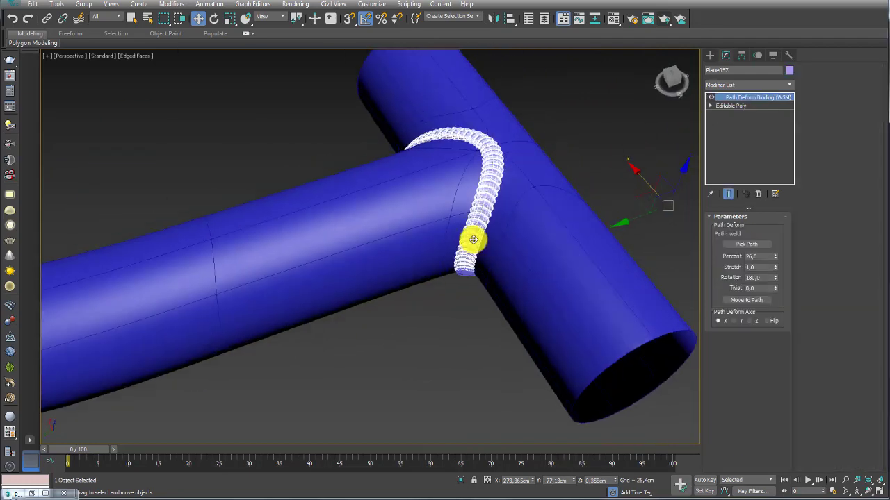
alt+middle_drag(472, 239, 465, 324)
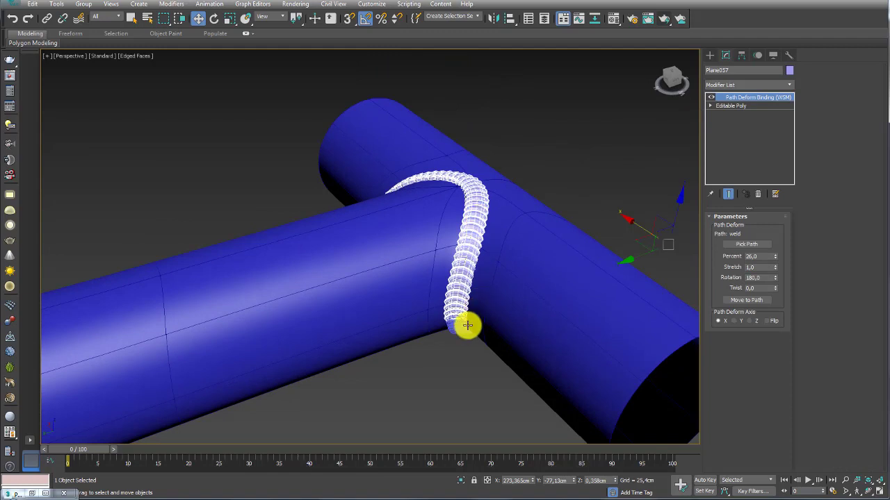
right_click(468, 201)
click(657, 163)
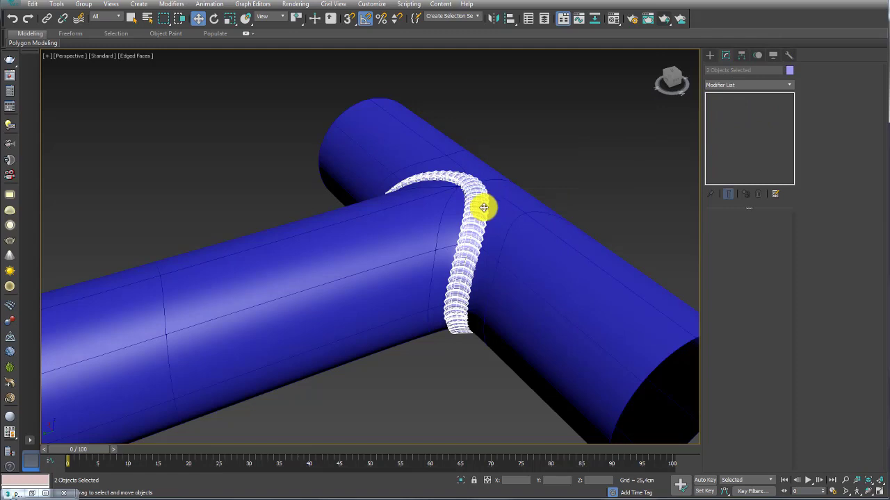
Collapse each weld bead's Path Deform Binding to Editable Poly with Collapse All
click(483, 207)
right_click(735, 98)
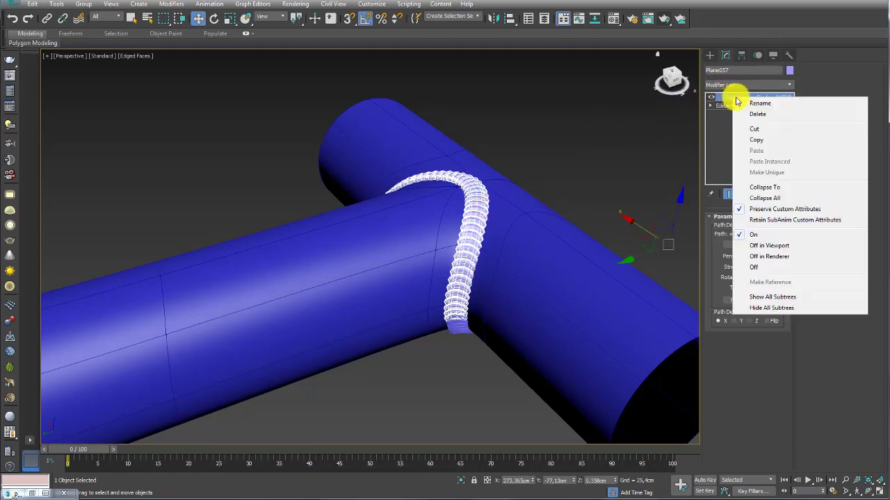
click(757, 187)
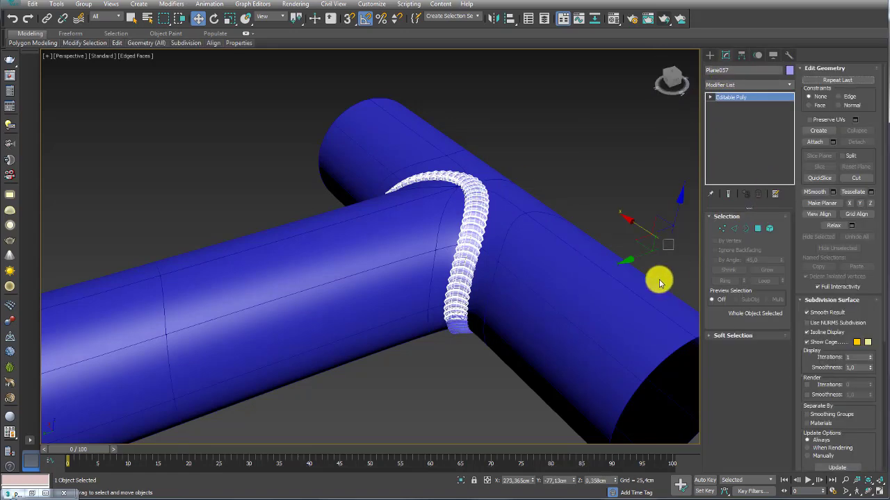
click(464, 326)
click(744, 100)
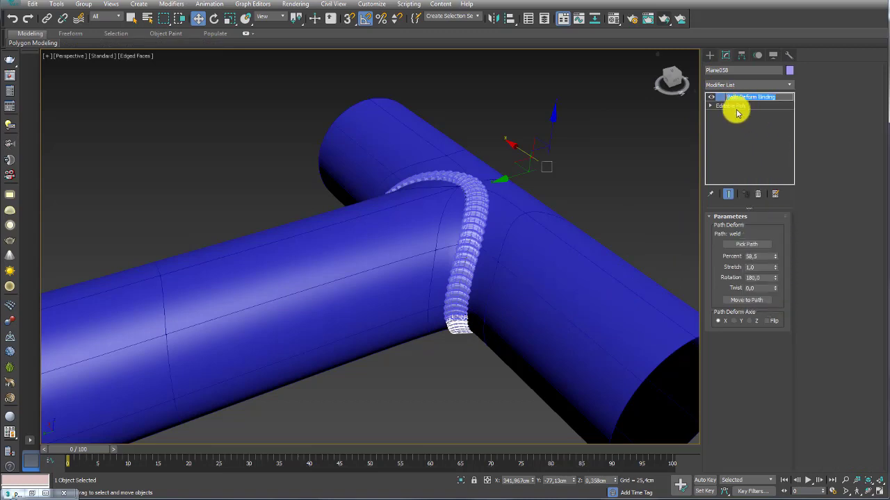
click(736, 107)
click(736, 95)
right_click(735, 97)
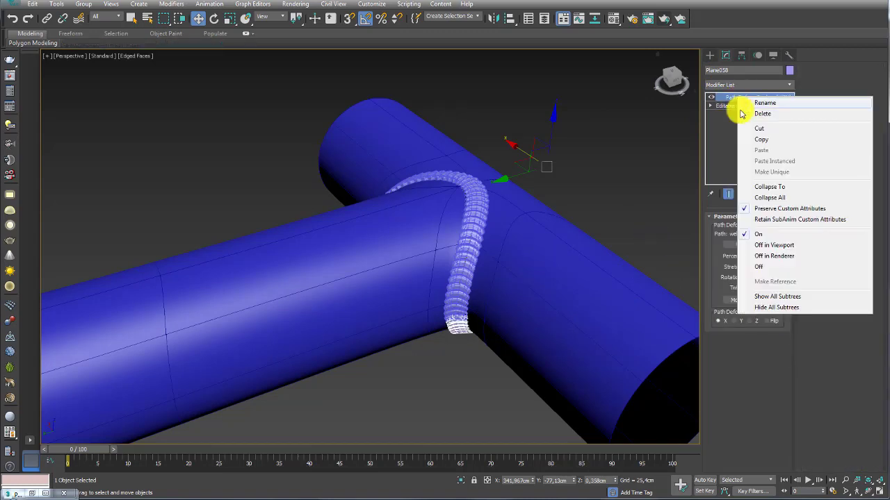
click(769, 187)
Select both weld beads and the objects around the junction
ctrl+click(486, 203)
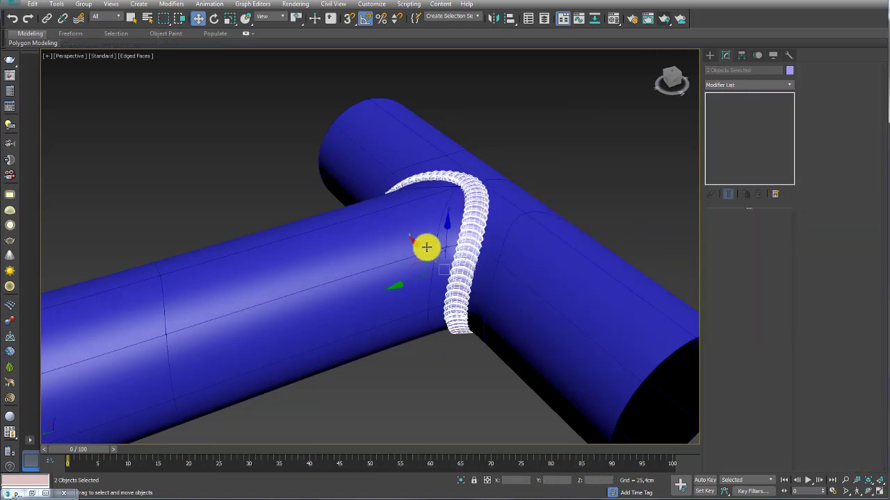
drag(419, 262, 566, 168)
right_click(663, 179)
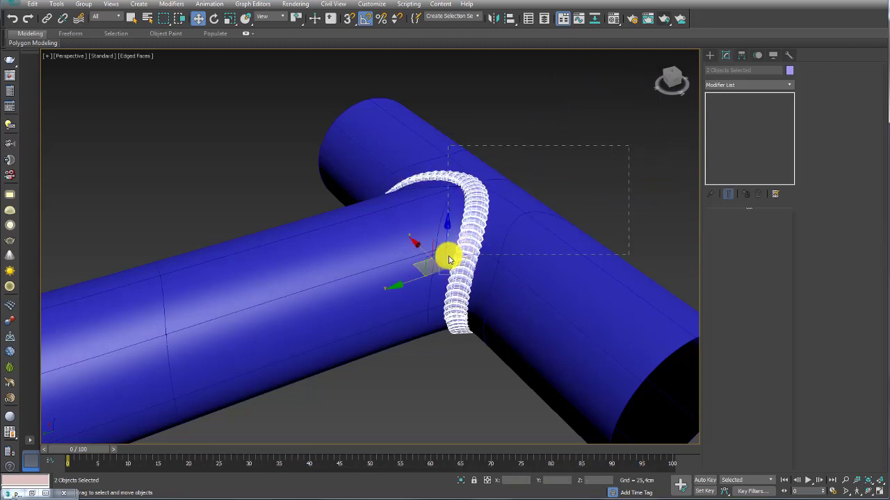
drag(639, 134, 448, 255)
Move the weld path spline away from the junction
click(463, 297)
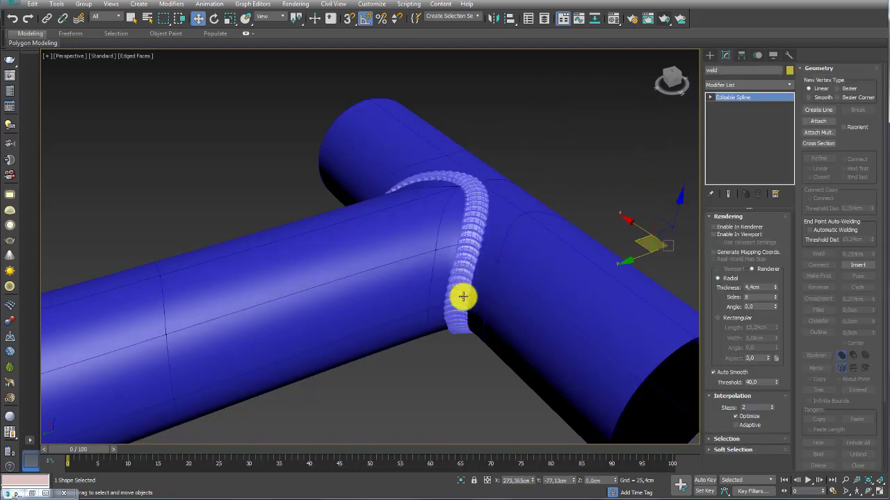
drag(625, 250, 767, 159)
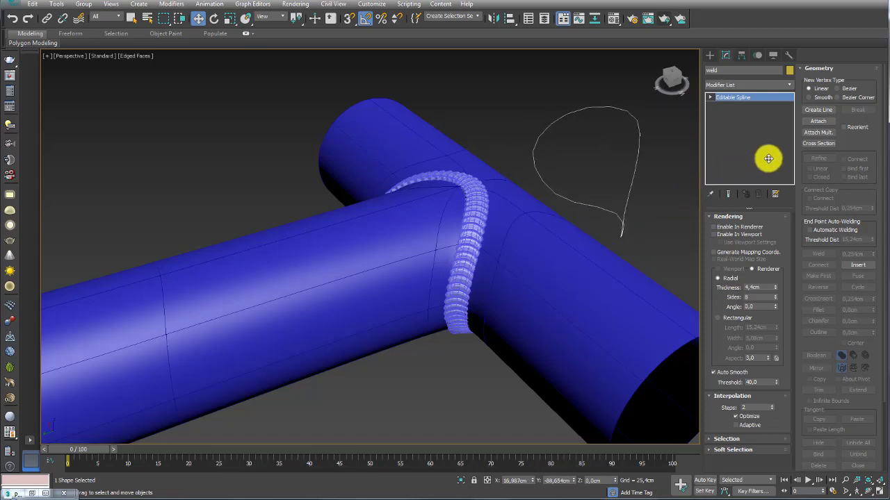
scroll(403, 201, down, 3)
scroll(516, 199, down, 2)
alt+middle_drag(516, 198, 501, 207)
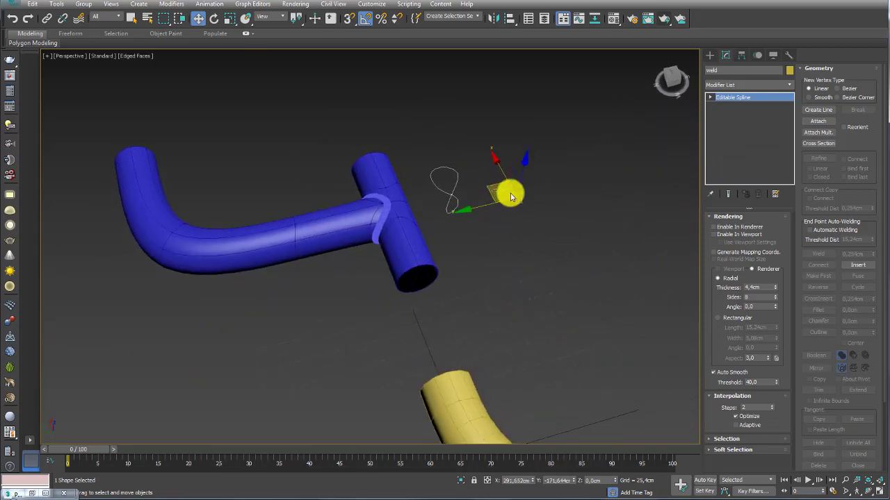
Select the smoothed pipe and turn off edged-faces display with F4
click(507, 203)
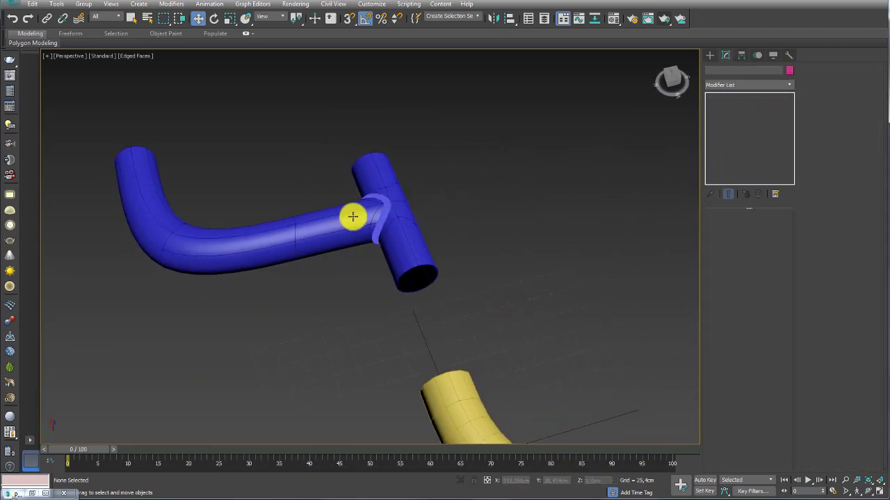
click(386, 207)
scroll(384, 220, up, 5)
alt+middle_drag(384, 220, 403, 270)
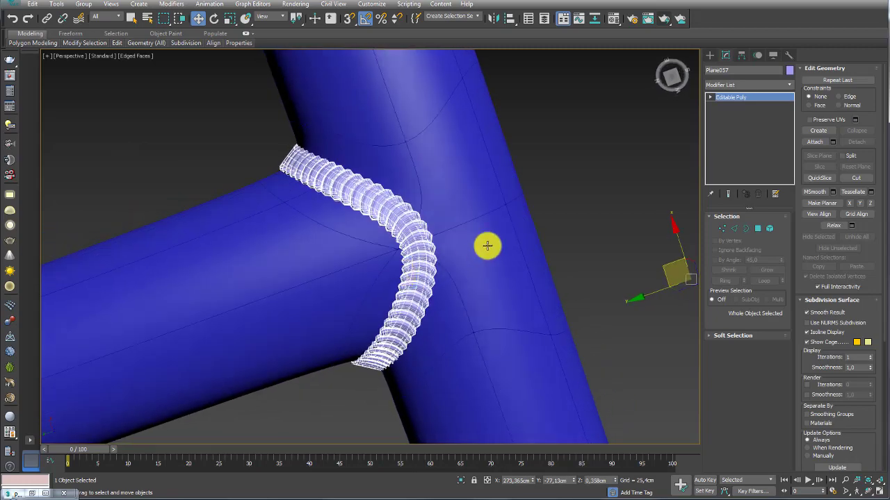
scroll(487, 246, down, 2)
scroll(485, 246, down, 3)
alt+middle_drag(496, 301, 512, 256)
key(F4)
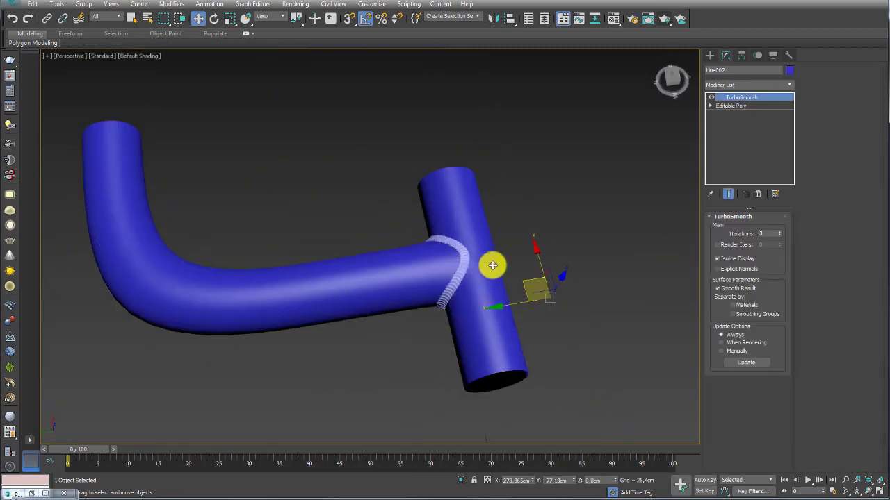
scroll(461, 274, up, 3)
scroll(460, 274, up, 5)
scroll(466, 271, down, 5)
scroll(466, 272, down, 3)
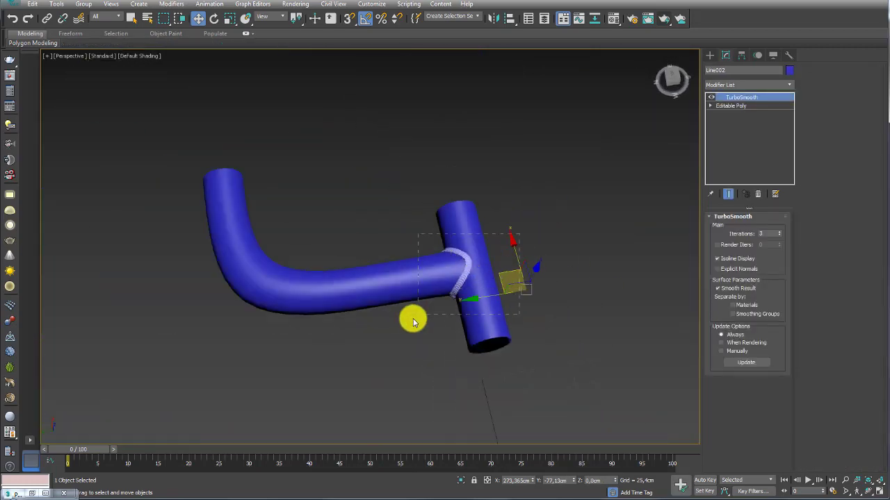
Select all objects and set their object color to grey
key(ctrl+a)
click(789, 70)
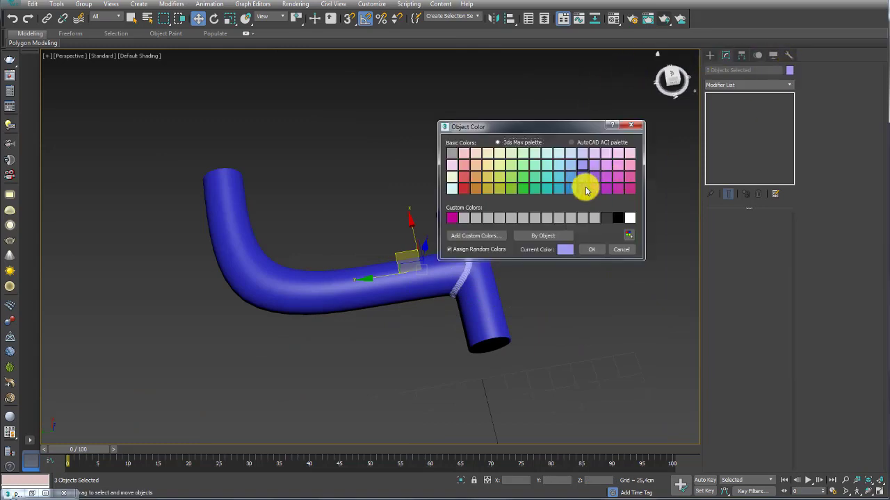
click(590, 248)
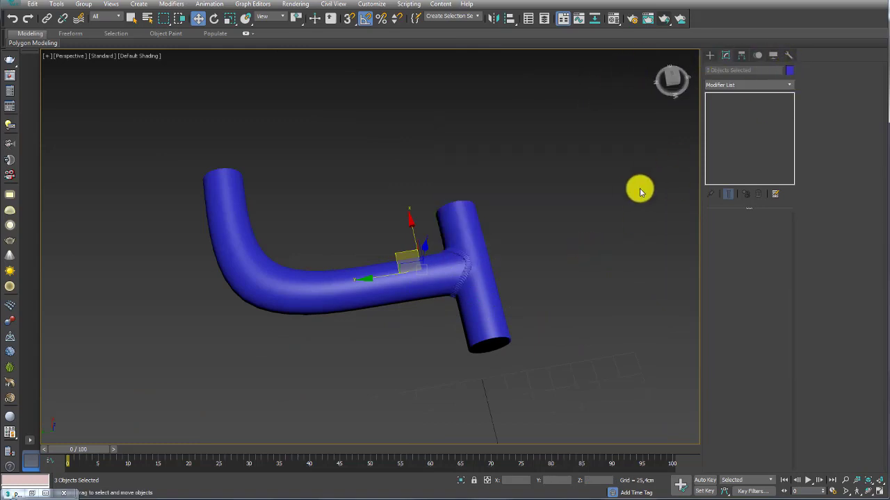
click(788, 70)
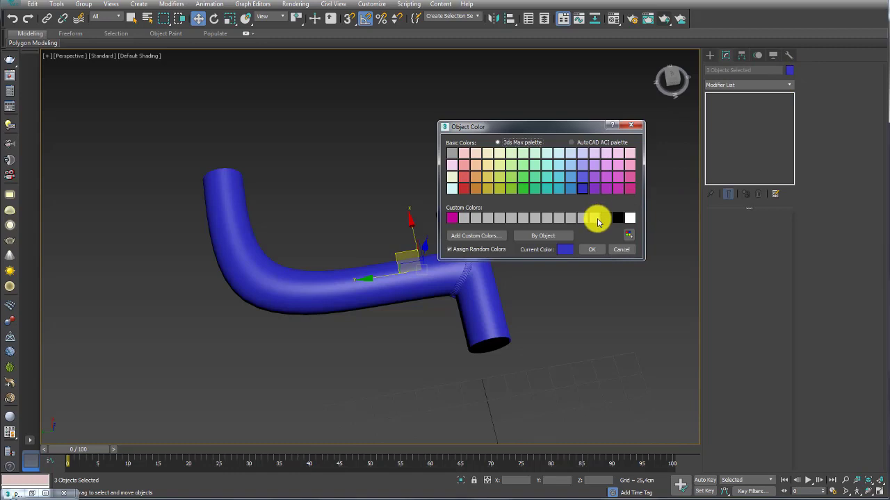
click(597, 221)
click(591, 248)
Select the weld bead coil and turn edge outlines back on with F4
click(532, 268)
scroll(461, 260, up, 5)
scroll(514, 261, up, 5)
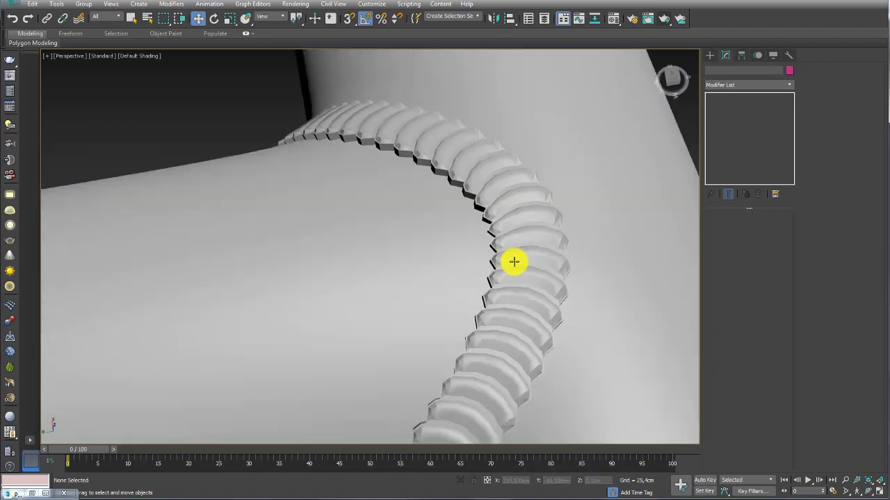
click(513, 261)
scroll(513, 261, down, 5)
key(F4)
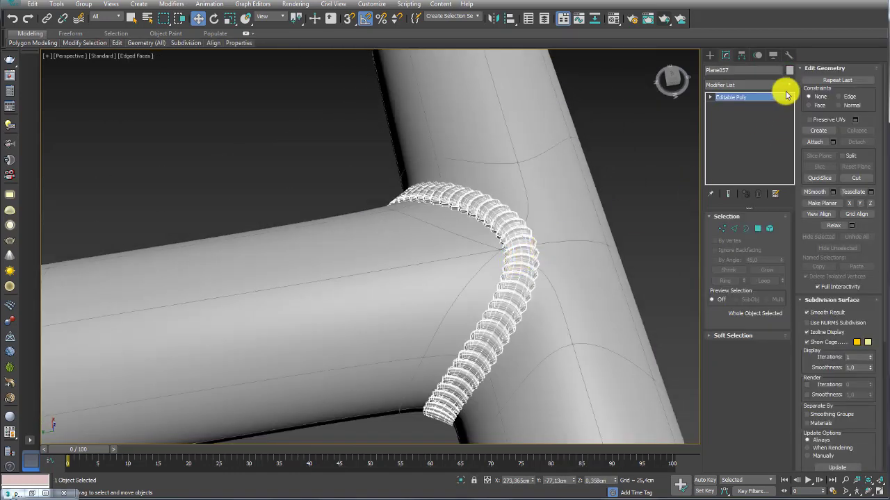
Add a TurboSmooth modifier to the weld bead
click(786, 87)
drag(790, 95, 791, 341)
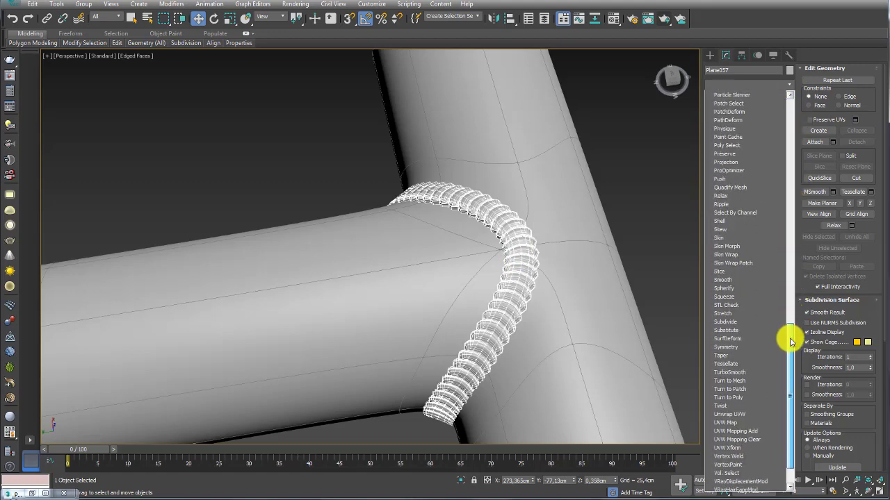
click(748, 373)
click(658, 192)
mouse_move(585, 225)
middle_down()
mouse_move(550, 210)
mouse_move(592, 187)
mouse_move(566, 174)
middle_up()
click(512, 218)
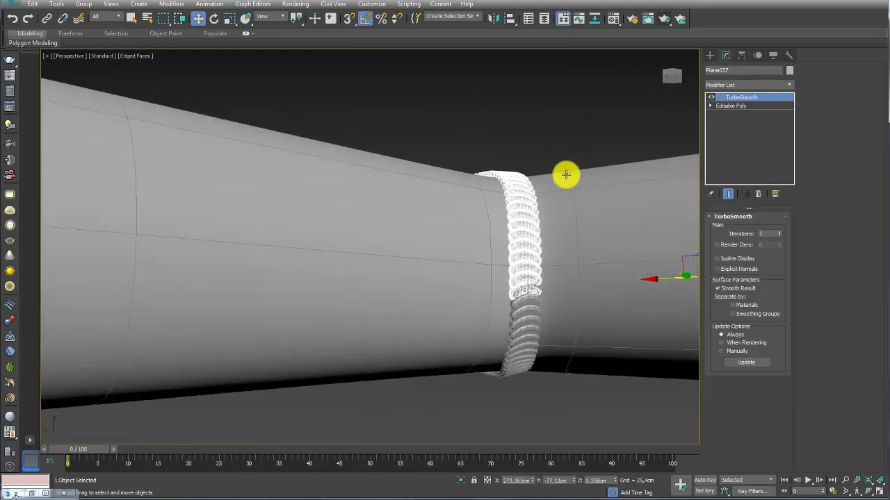
Compare with the pipe's smoothing and enable Isoline Display on the weld coil
alt+middle_drag(591, 146, 537, 195)
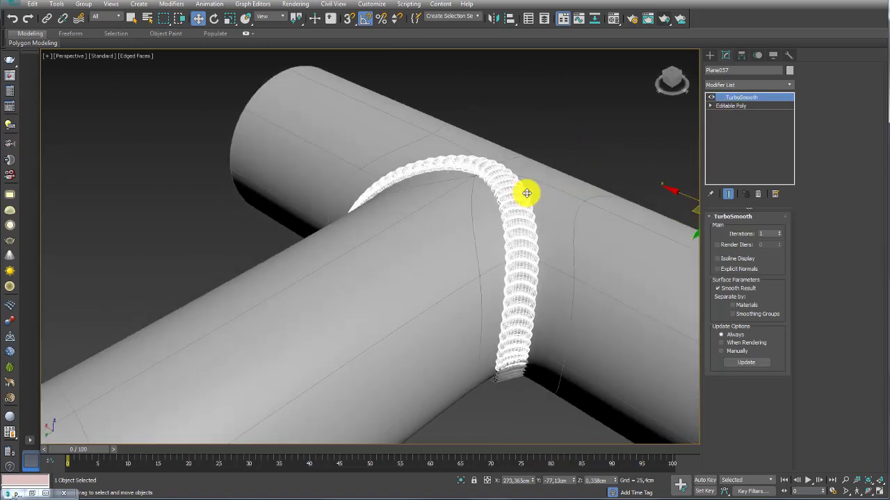
click(529, 194)
click(497, 186)
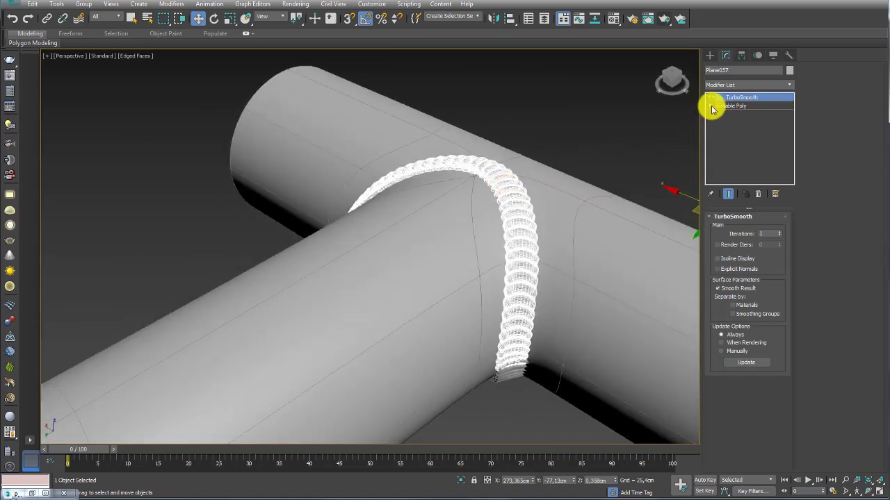
click(719, 260)
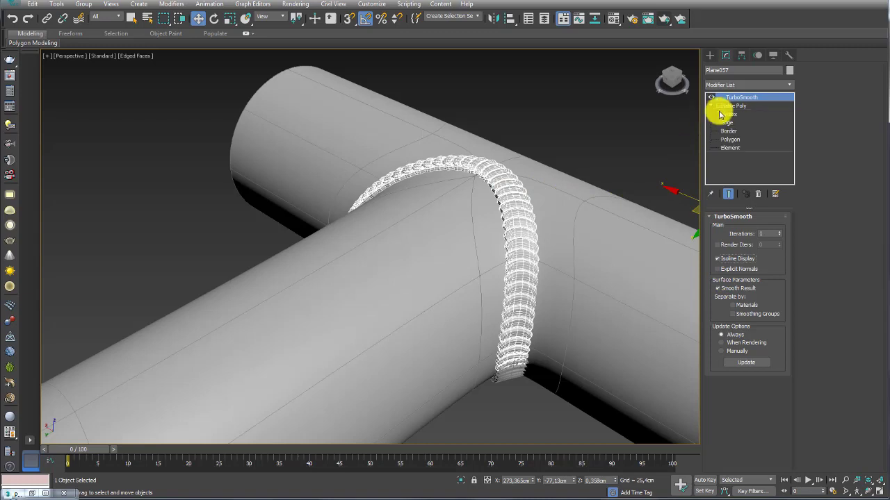
Test Soft Selection with ~105 cm falloff on the coil's top vertices, then undo it
click(728, 114)
drag(573, 122, 477, 192)
alt+middle_drag(487, 195, 566, 193)
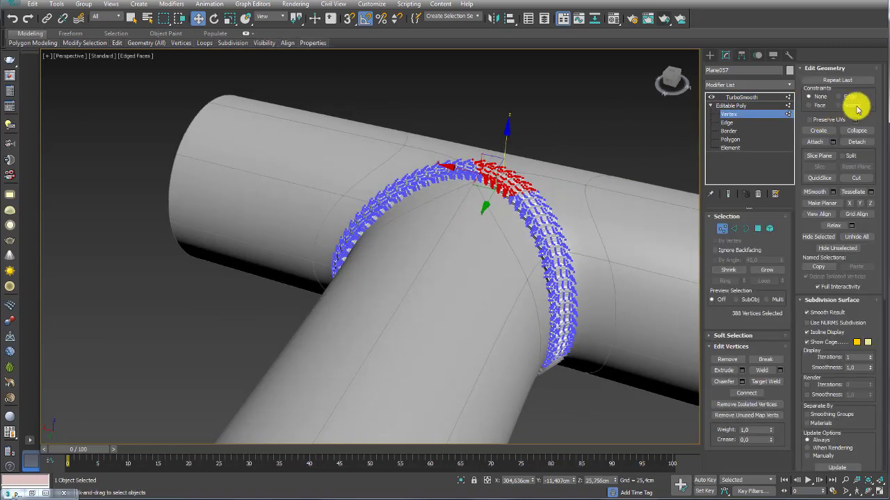
click(718, 339)
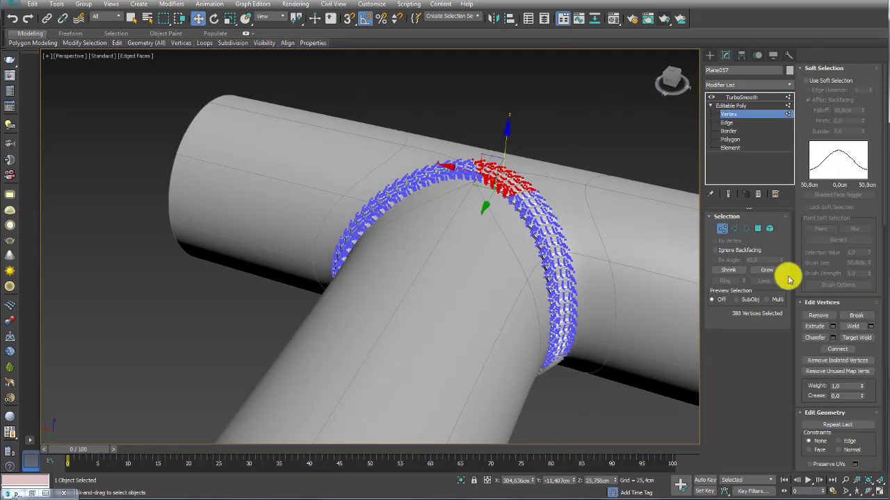
click(808, 82)
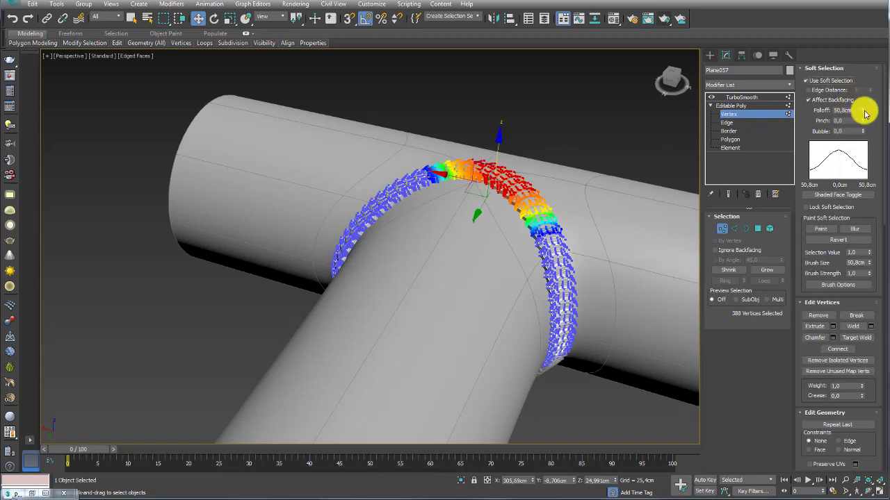
drag(862, 111, 858, 74)
mouse_move(492, 159)
mouse_down()
mouse_move(483, 28)
mouse_move(574, 131)
mouse_up()
click(729, 98)
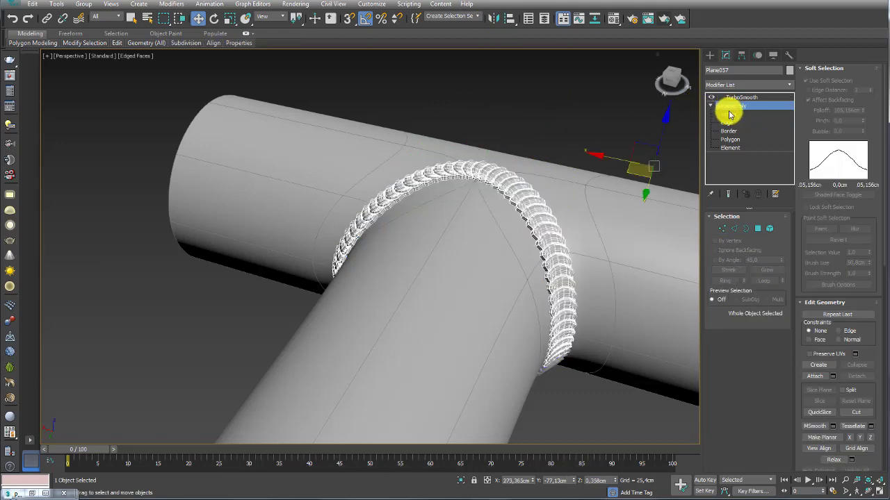
click(730, 105)
click(730, 98)
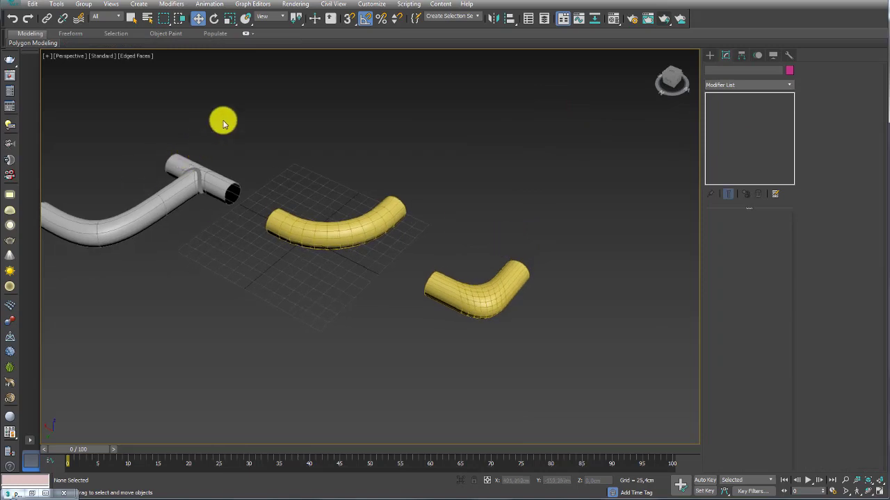
Frame the grey pipe assembly and select the T-pipe Line002
click(205, 193)
key(z)
mouse_move(399, 234)
alt+middle_down()
mouse_move(391, 351)
mouse_move(289, 240)
alt+middle_up()
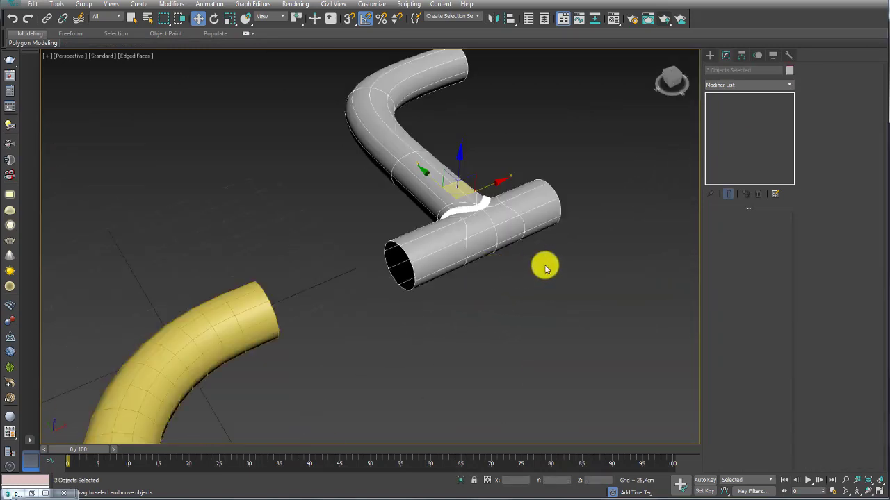
mouse_move(542, 264)
alt+middle_down()
mouse_move(483, 311)
mouse_move(521, 334)
alt+middle_up()
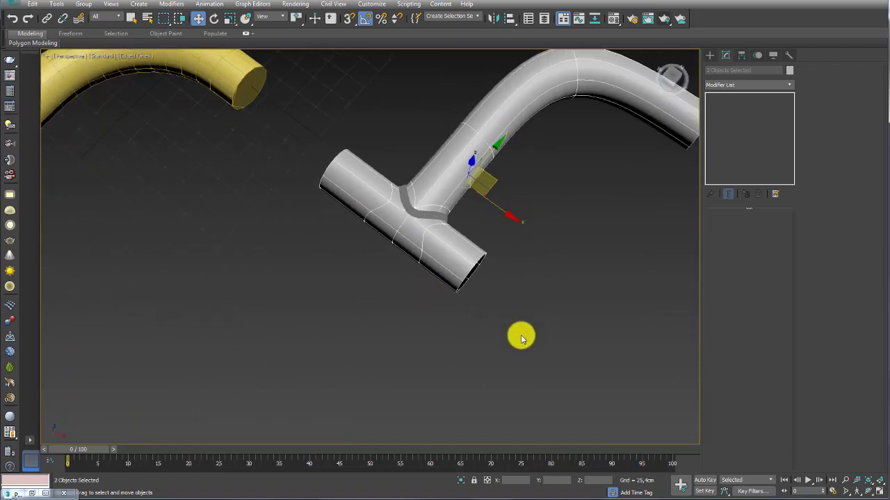
click(536, 292)
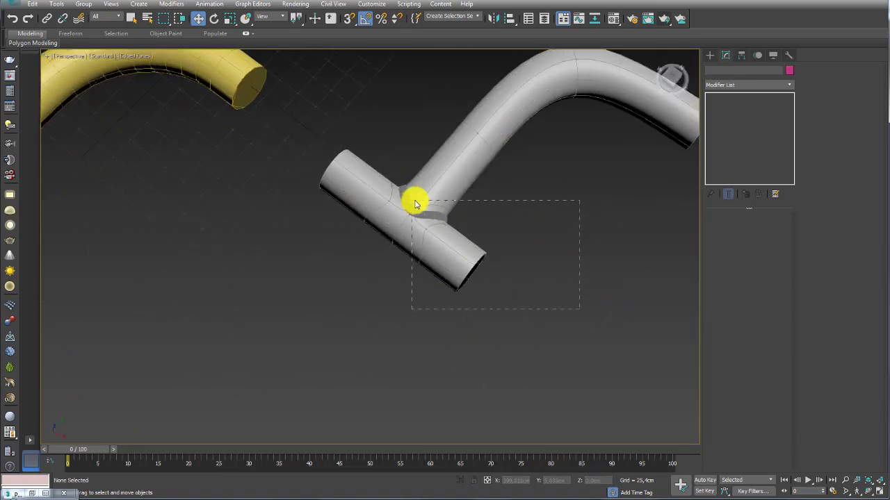
drag(415, 204, 416, 233)
alt+middle_drag(458, 246, 408, 185)
scroll(408, 182, up, 3)
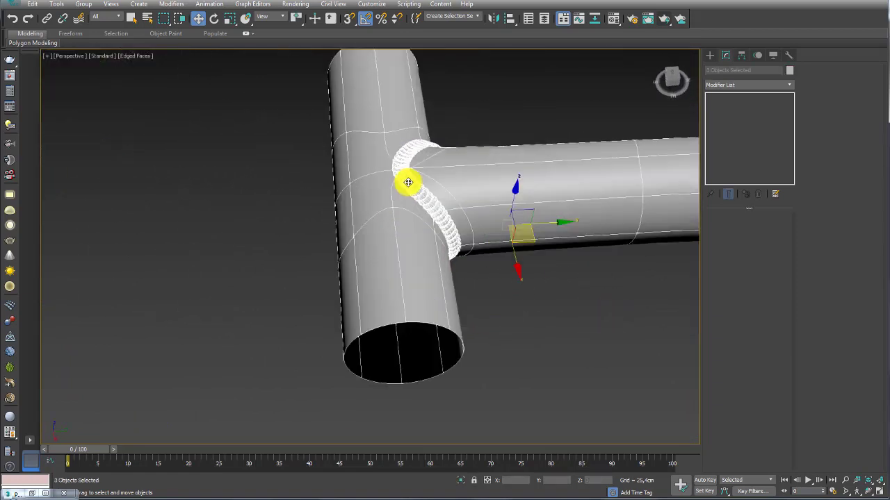
click(389, 96)
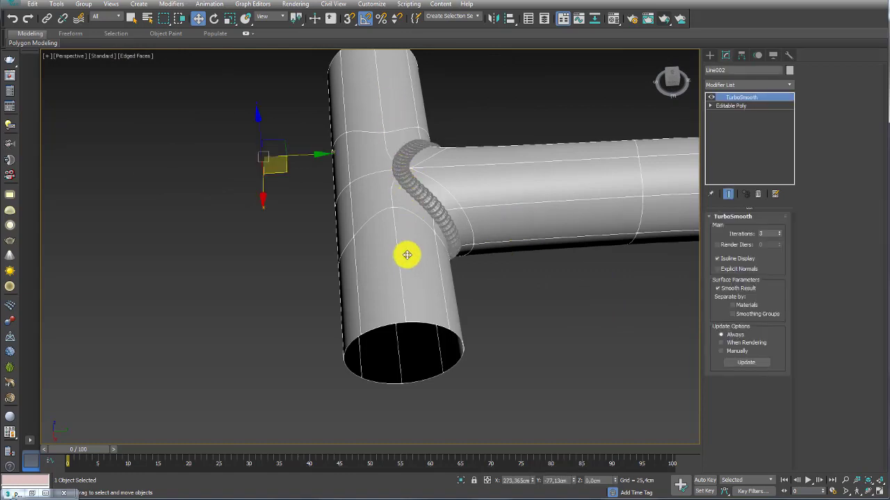
scroll(406, 256, down, 2)
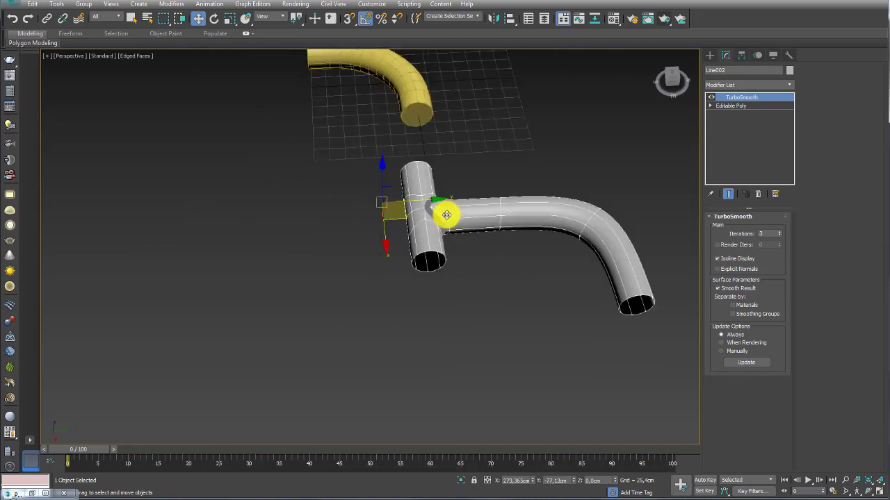
scroll(448, 213, down, 3)
scroll(460, 184, up, 4)
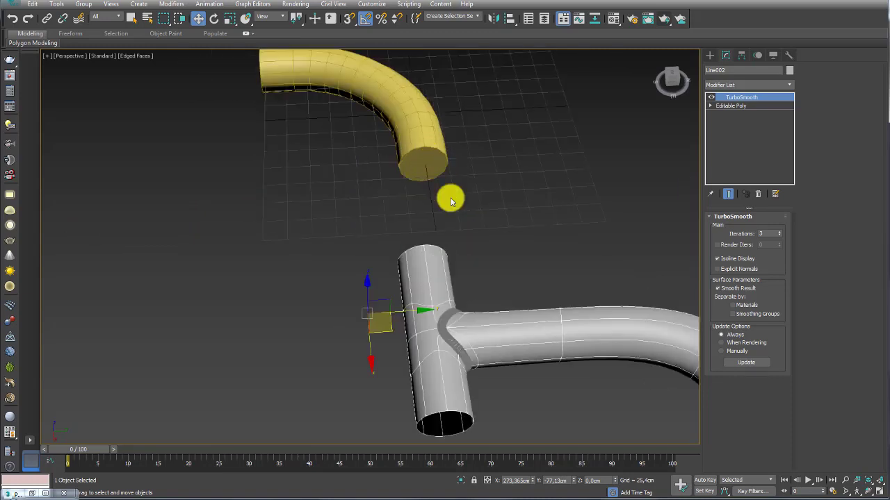
Move the yellow bent pipe to line up with the T-pipe's open end
click(710, 55)
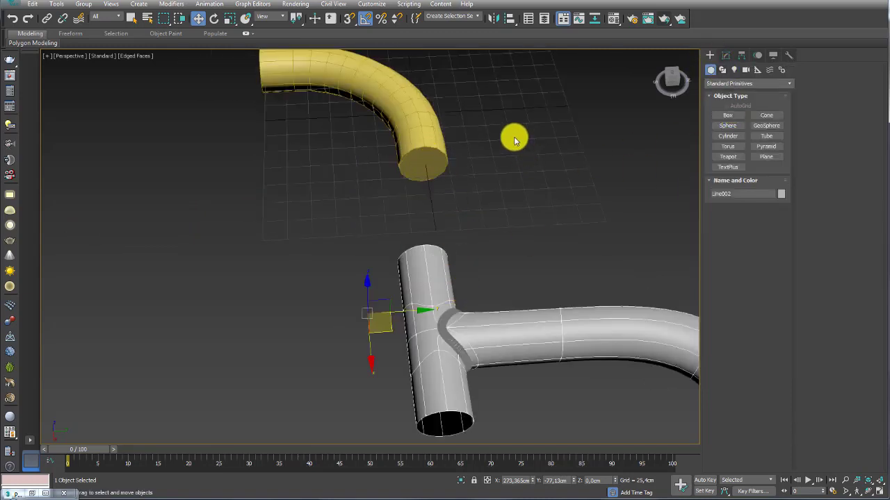
click(433, 149)
alt+middle_drag(433, 149, 454, 187)
alt+middle_drag(496, 229, 490, 163)
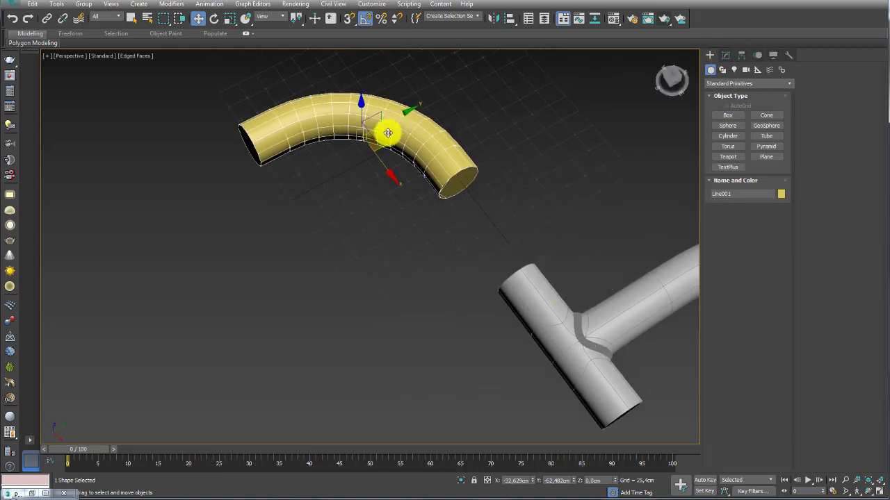
drag(388, 133, 452, 243)
right_click(452, 243)
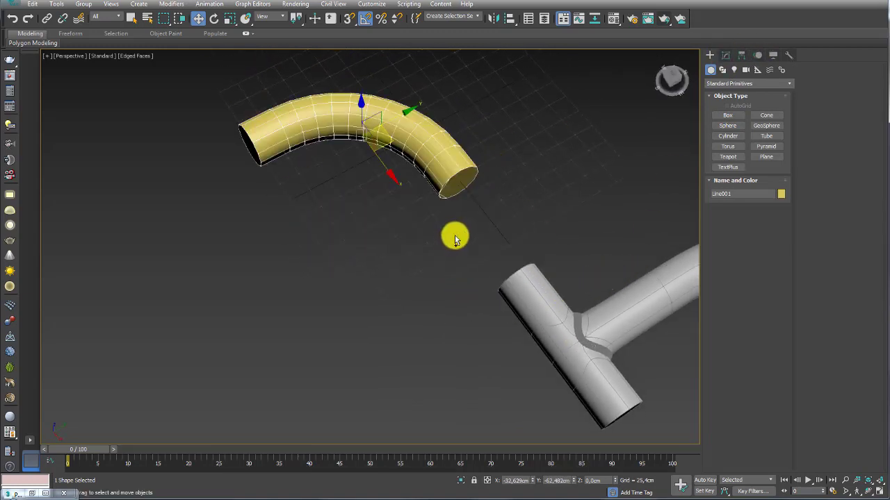
drag(392, 140, 446, 235)
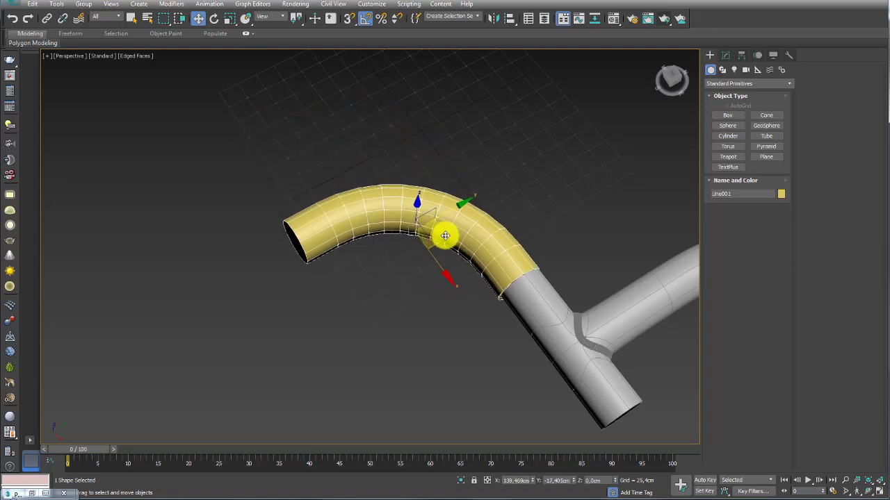
mouse_move(446, 234)
alt+middle_down()
mouse_move(502, 262)
mouse_move(421, 230)
alt+middle_up()
scroll(480, 201, up, 3)
mouse_move(421, 230)
mouse_down()
mouse_move(359, 225)
mouse_move(400, 191)
mouse_up()
Convert the bent pipe to Editable Poly and select its end polygons
right_click(400, 191)
mouse_move(422, 299)
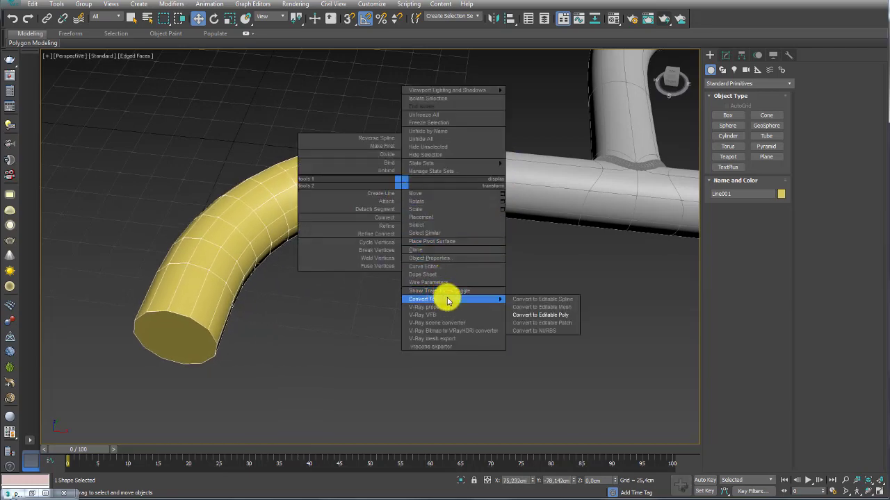
click(539, 314)
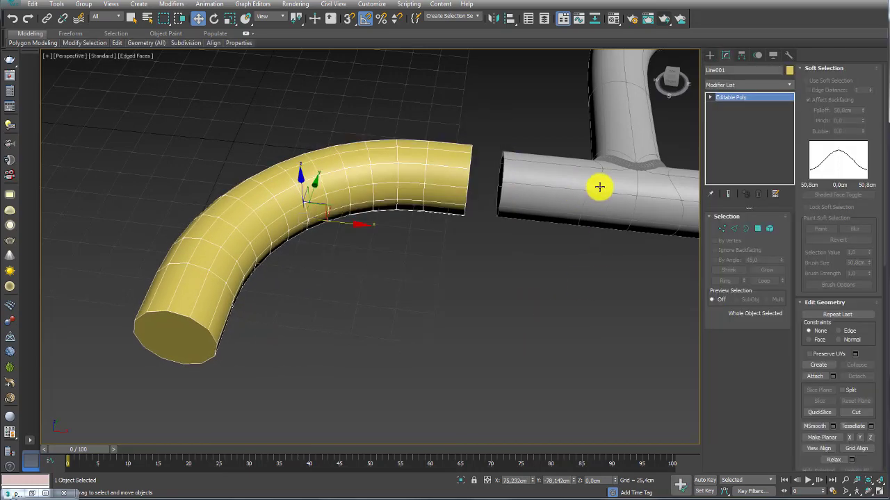
alt+middle_drag(599, 186, 815, 239)
click(759, 229)
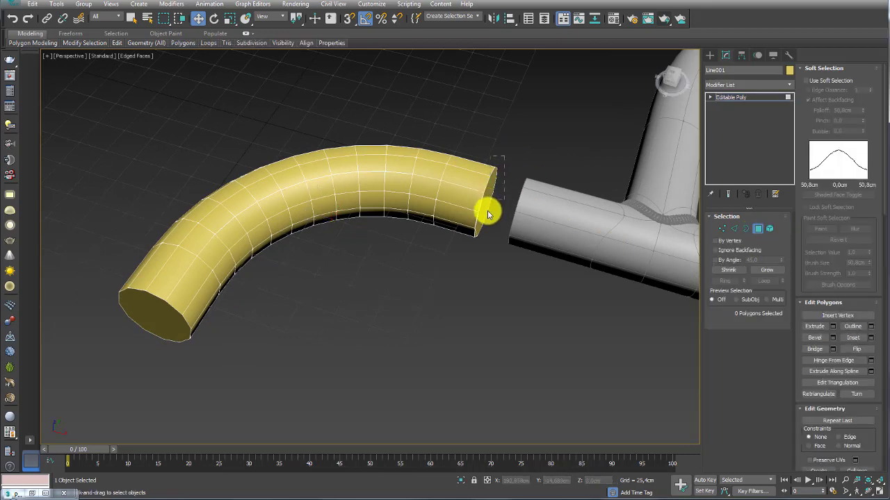
drag(487, 211, 460, 262)
alt+middle_drag(405, 89, 465, 270)
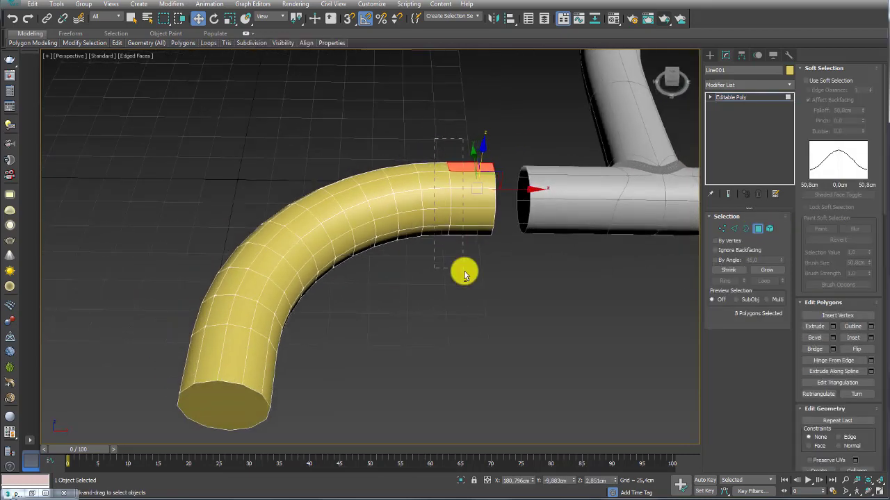
click(465, 271)
alt+middle_drag(621, 229, 500, 236)
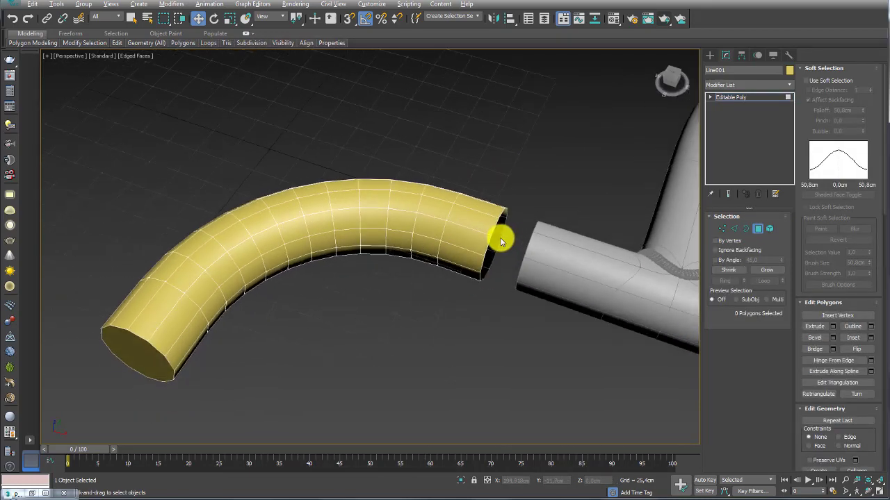
Attach the yellow bent pipe to the grey T-pipe
click(730, 105)
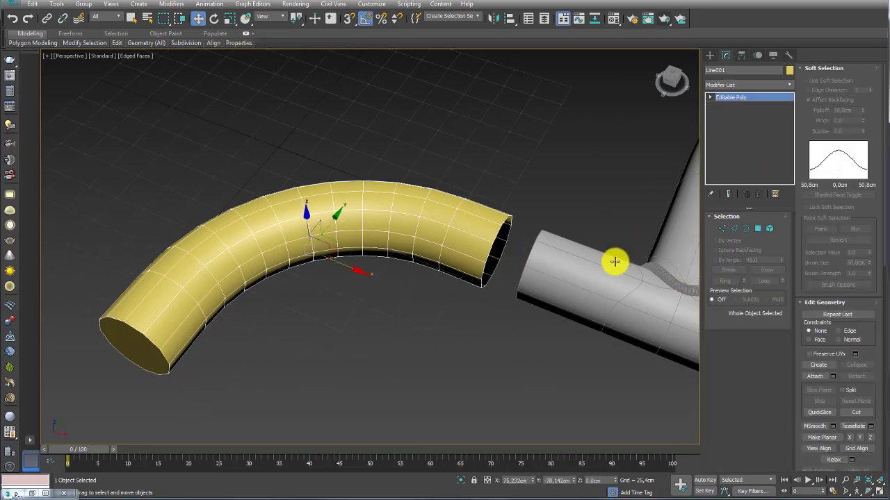
click(616, 264)
click(732, 107)
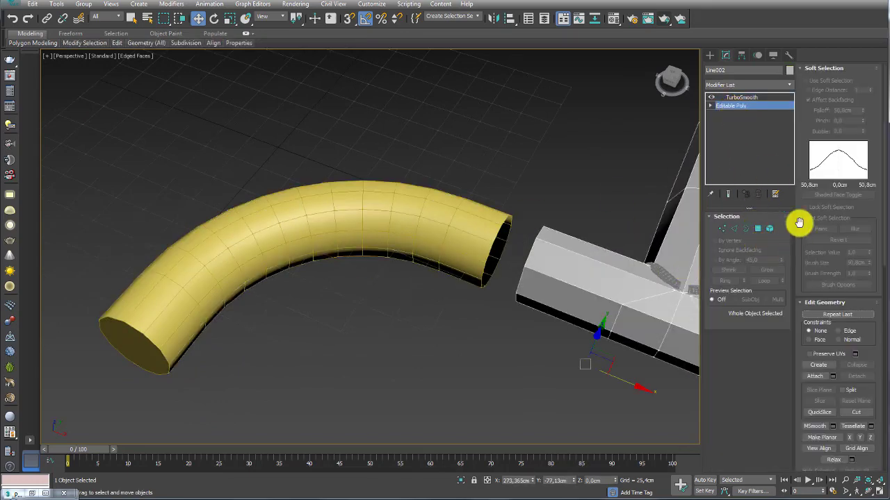
click(422, 210)
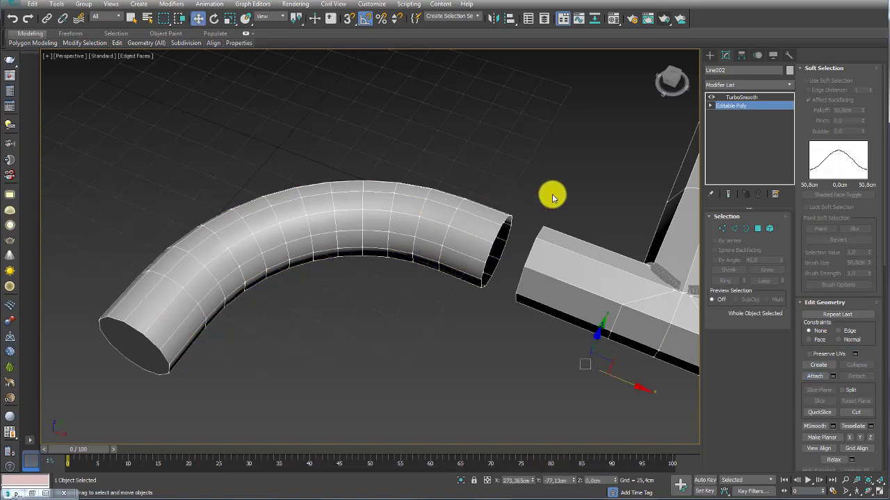
Select both open border loops and bridge them into one pipe
click(746, 229)
drag(493, 167, 540, 243)
alt+middle_drag(540, 244, 576, 264)
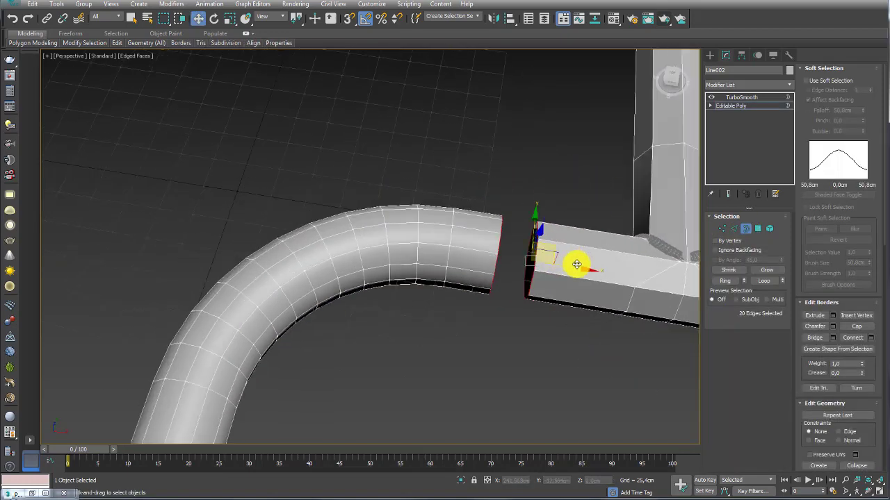
scroll(562, 292, up, 3)
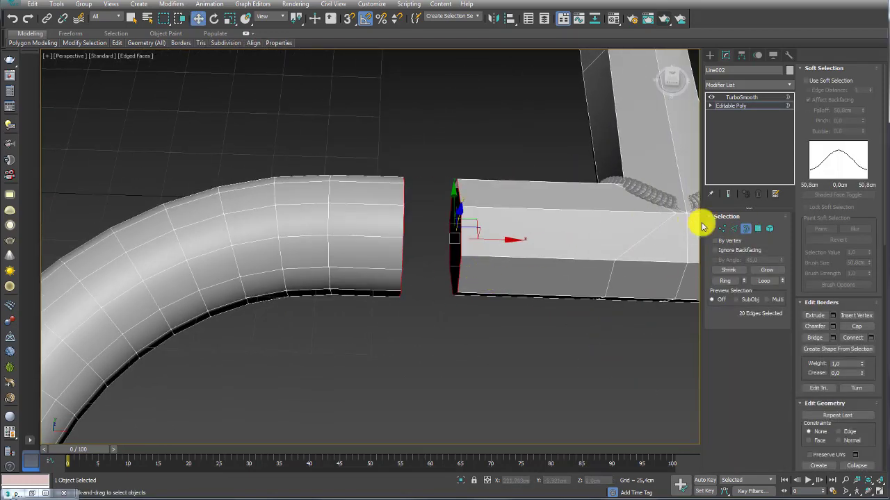
click(815, 338)
Show the TurboSmooth result and orbit to look along the joined pipe
mouse_move(675, 334)
alt+middle_down()
mouse_move(635, 317)
mouse_move(649, 278)
mouse_move(485, 129)
alt+middle_up()
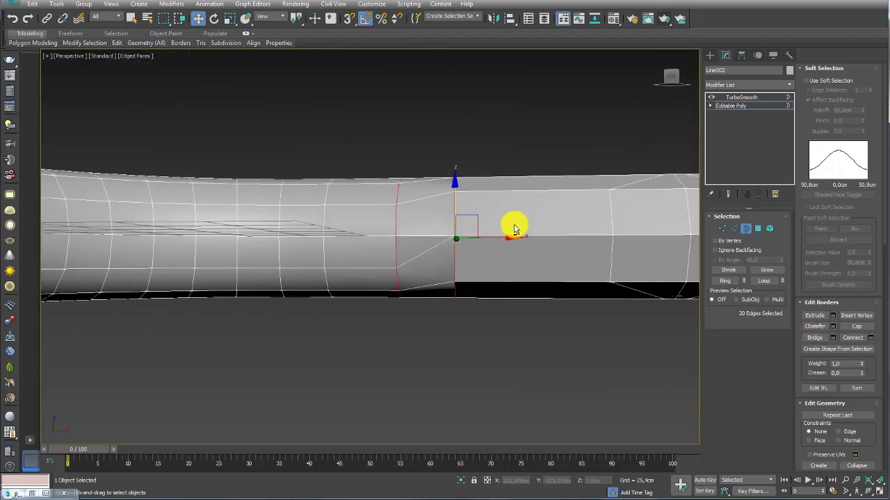
alt+middle_drag(512, 227, 439, 271)
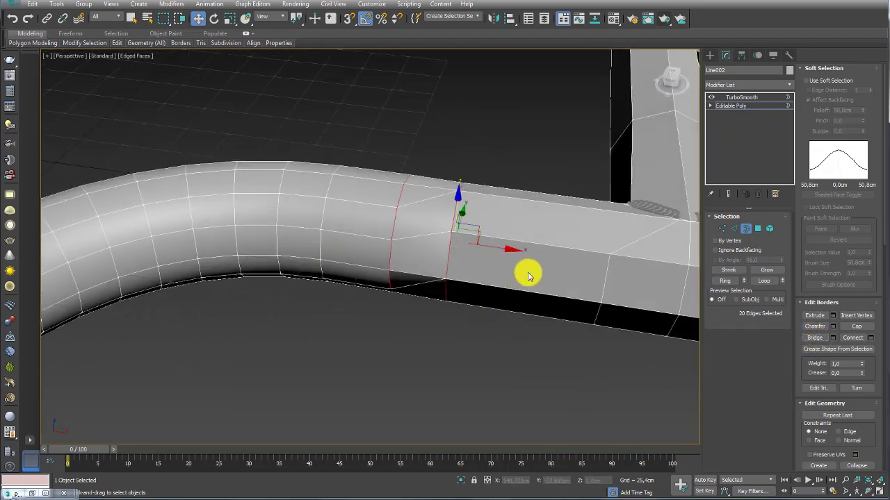
alt+middle_drag(556, 287, 510, 294)
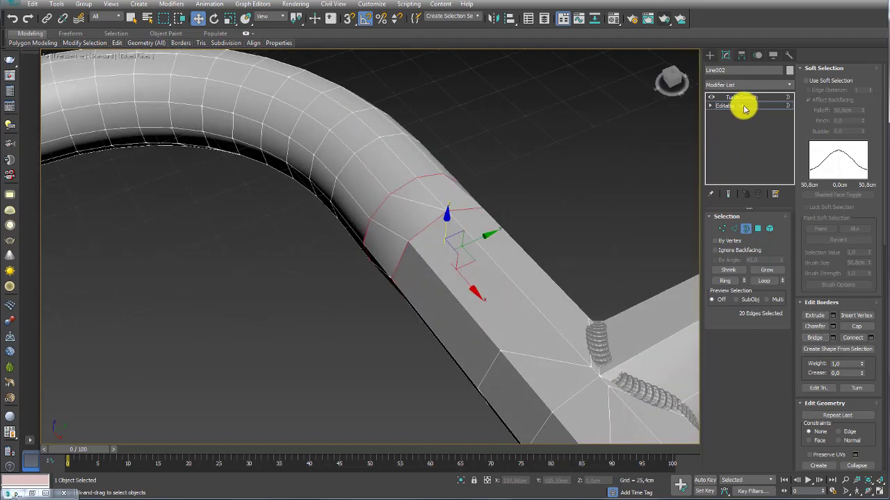
click(741, 104)
click(741, 97)
mouse_move(439, 221)
alt+middle_down()
mouse_move(488, 193)
mouse_move(485, 246)
mouse_move(514, 308)
alt+middle_up()
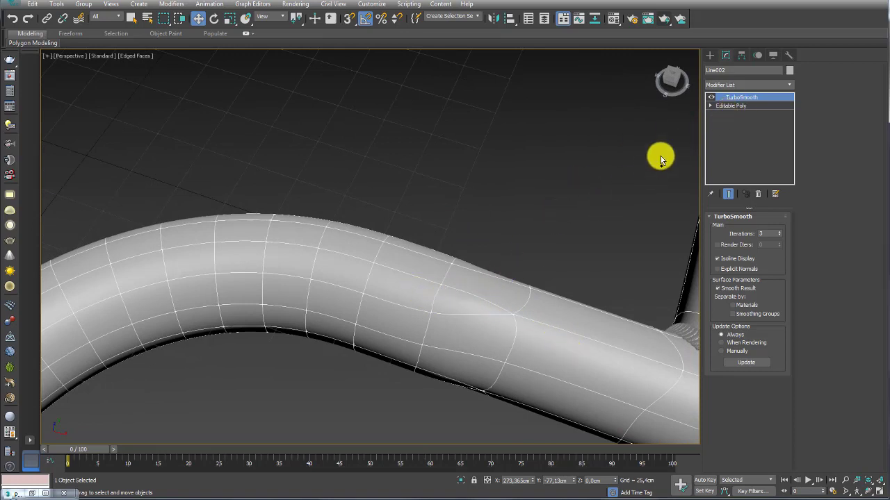
Undo the pipe's section fill and revert the curved pipe to a line shape
key(Delete)
scroll(459, 216, down, 5)
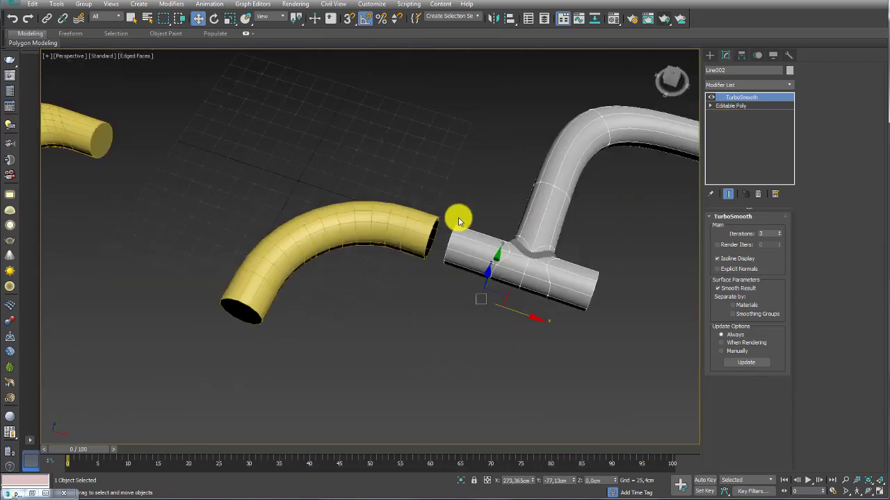
scroll(456, 221, down, 3)
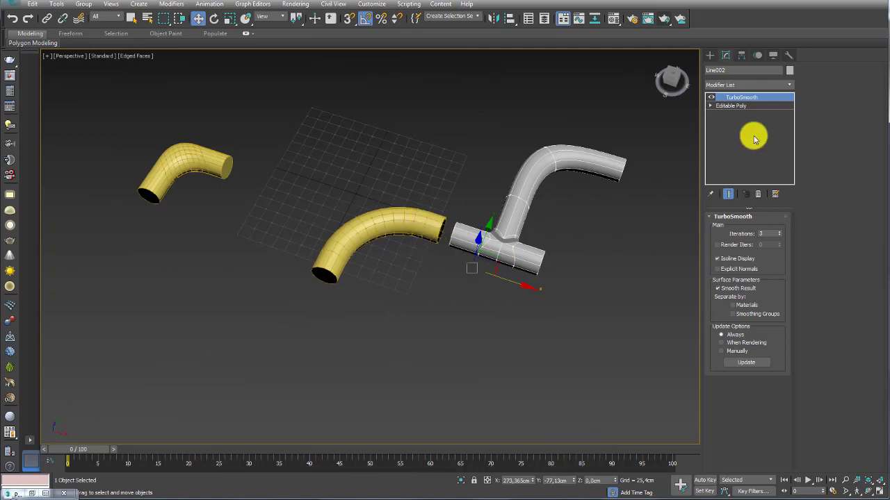
key(ctrl+z)
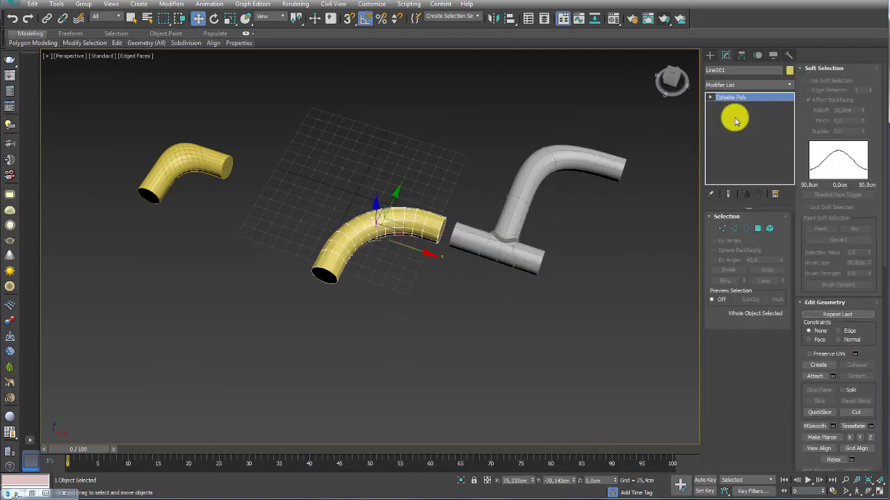
key(ctrl+z)
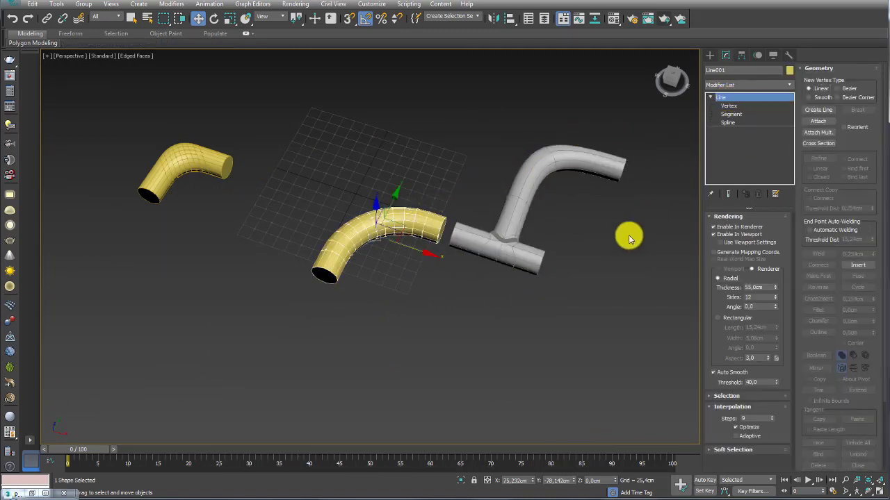
scroll(472, 230, up, 2)
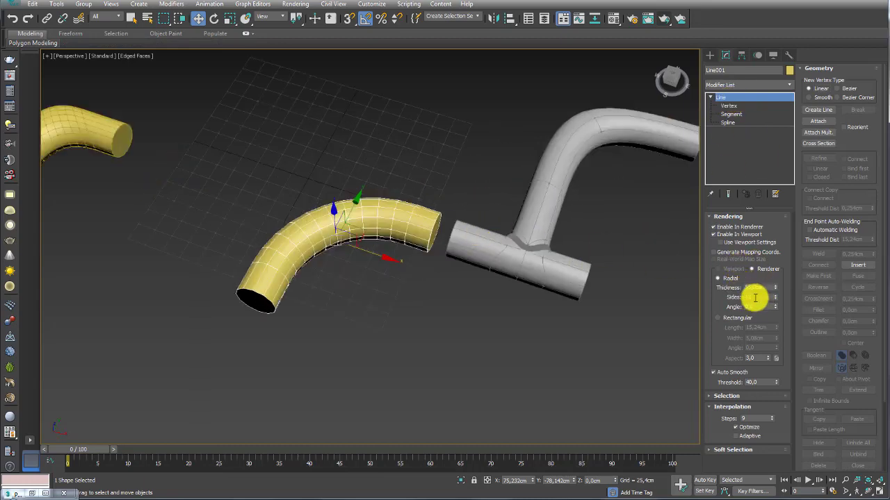
scroll(415, 234, up, 3)
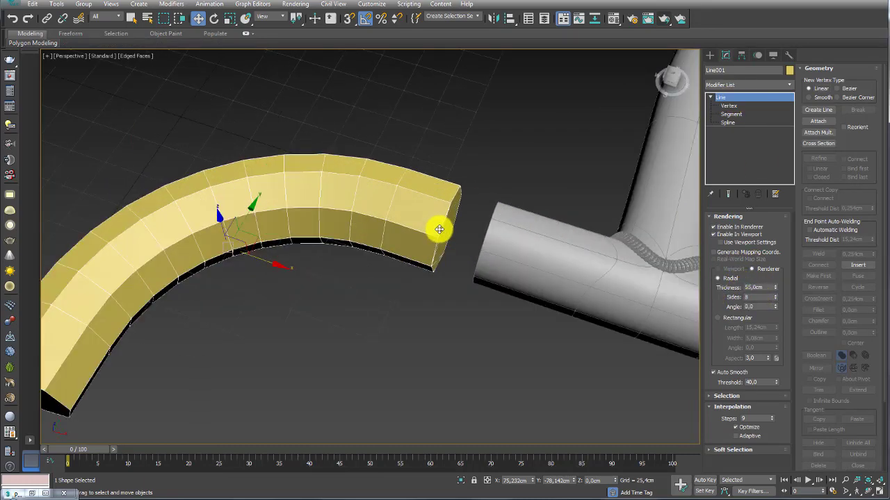
scroll(438, 228, up, 2)
scroll(424, 237, up, 1)
Convert the curved tube to Editable Poly and select its end-cap polygons
right_click(414, 198)
mouse_move(435, 314)
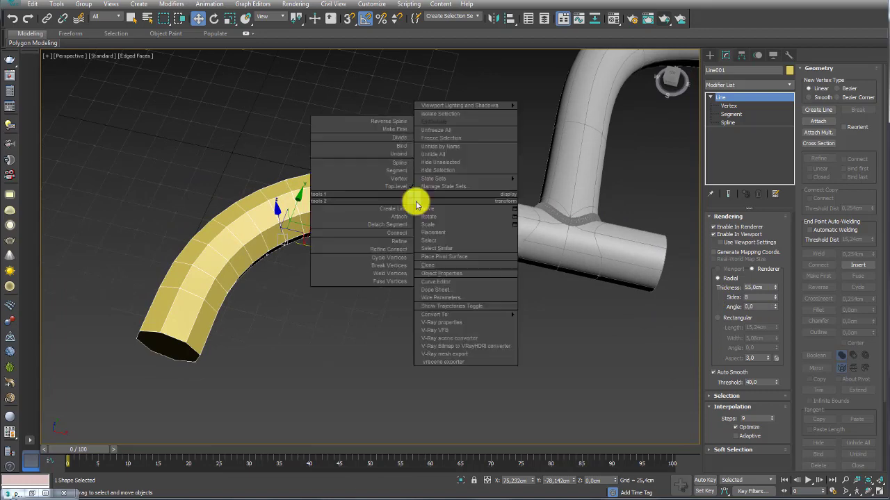
click(541, 331)
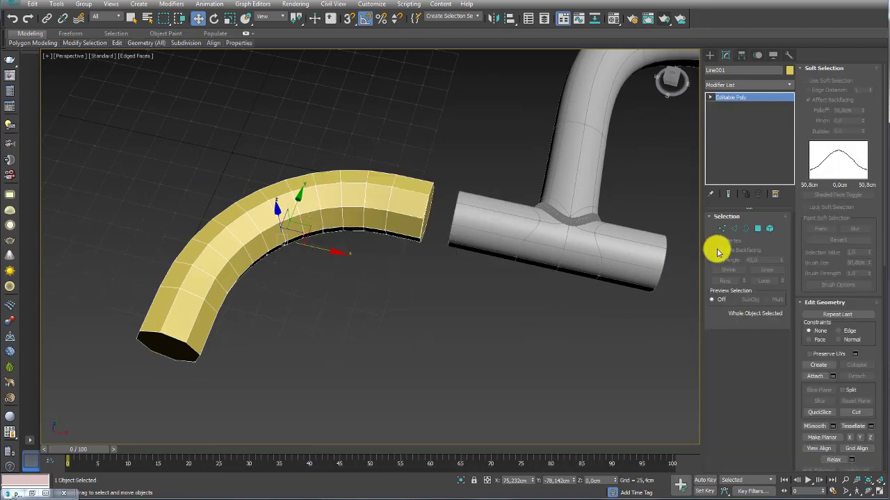
click(757, 229)
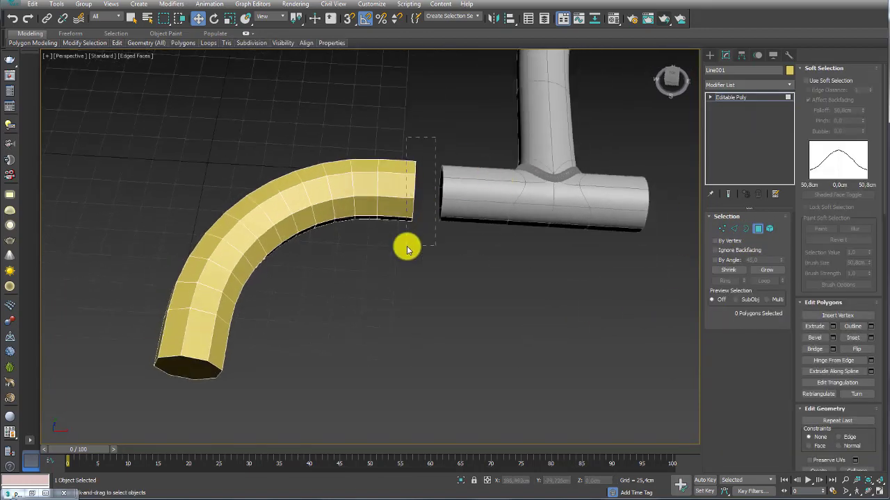
drag(410, 235, 368, 139)
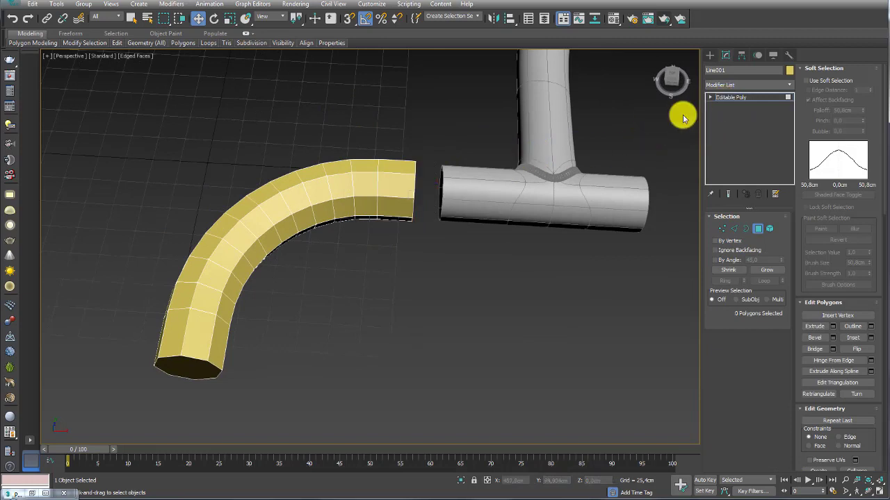
Attach the curved tube to the T-junction pipe's base mesh
click(570, 171)
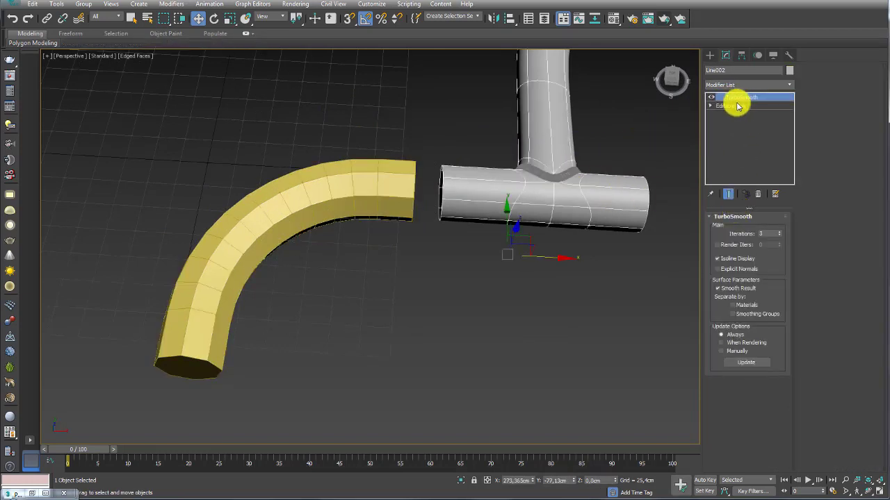
click(732, 105)
click(816, 376)
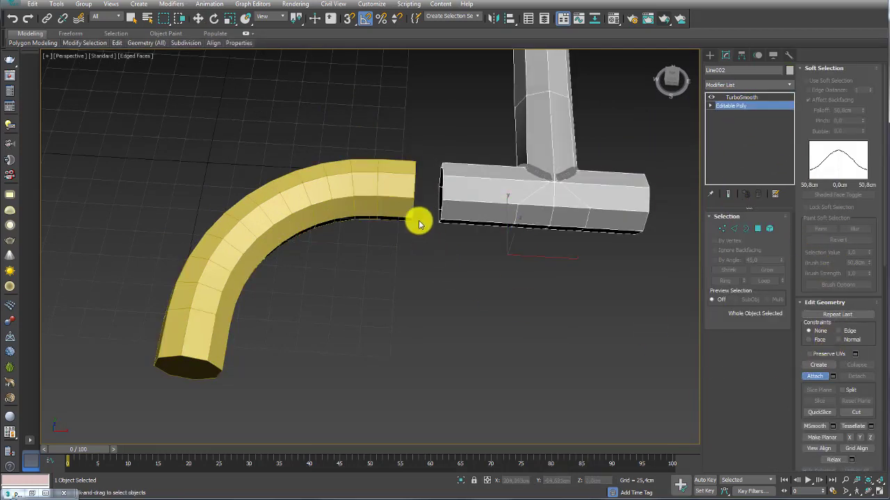
click(413, 197)
Bridge the two facing open pipe ends, inspect the smoothed joint, then undo the bridge
click(746, 228)
drag(530, 254, 387, 192)
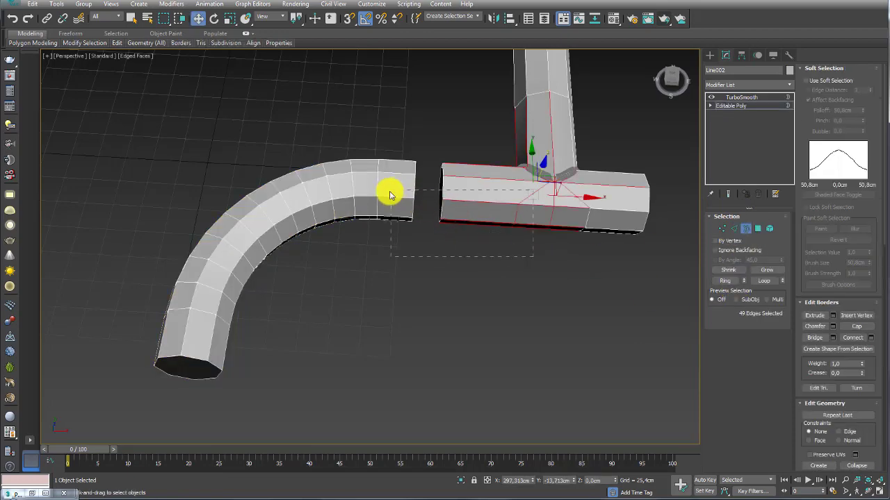
click(814, 338)
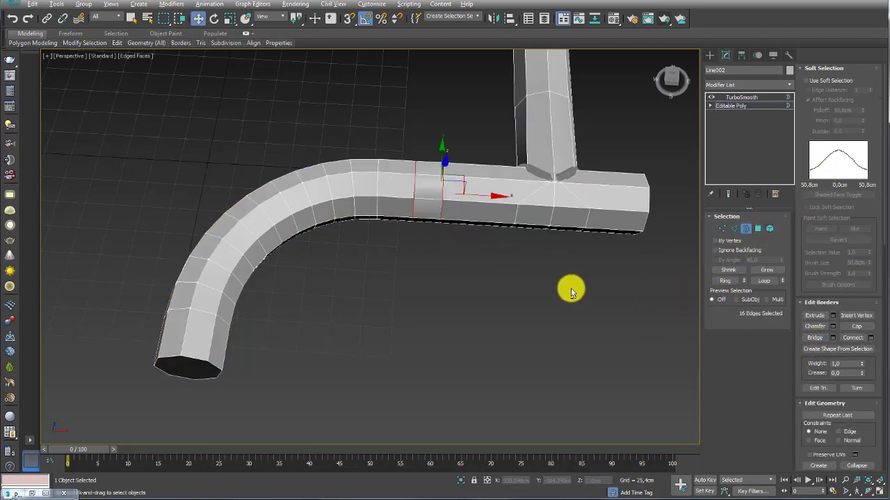
mouse_move(569, 292)
alt+middle_down()
mouse_move(494, 232)
mouse_move(716, 134)
alt+middle_up()
click(740, 97)
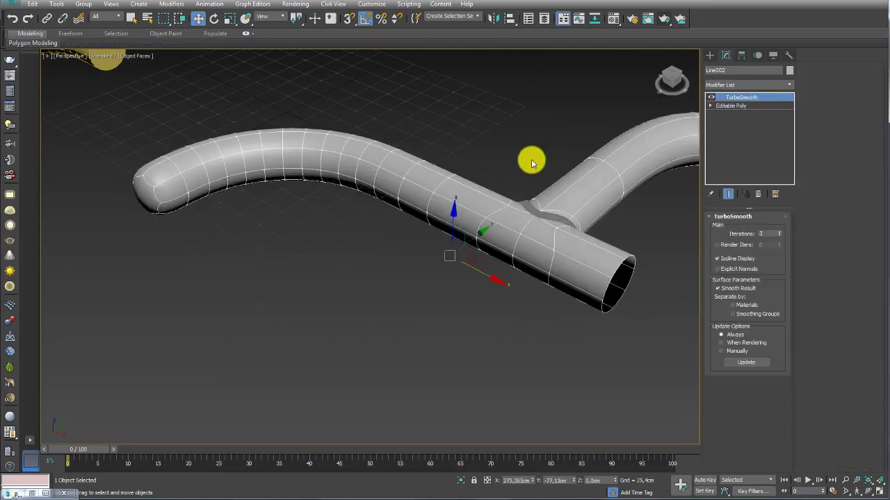
mouse_move(532, 159)
alt+middle_down()
mouse_move(493, 206)
mouse_move(487, 292)
mouse_move(511, 237)
mouse_move(528, 224)
alt+middle_up()
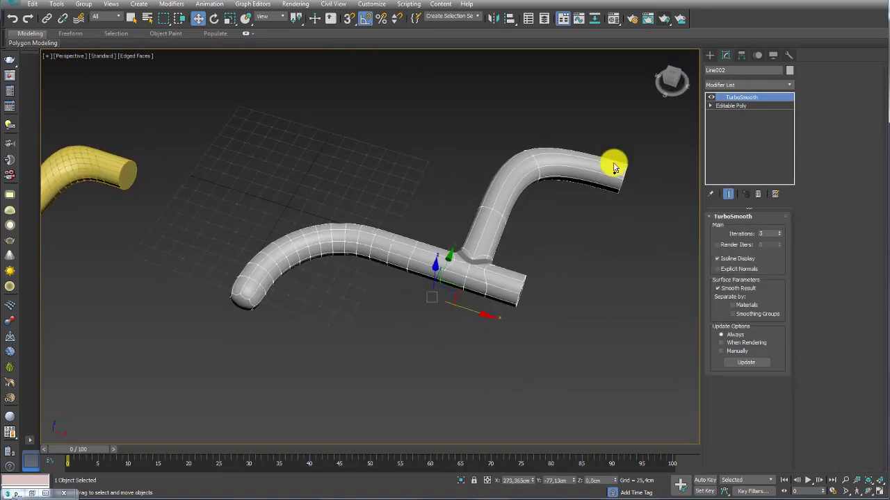
key(ctrl+z)
Frame the T-junction's right end and compare the smoothed and base-mesh views
scroll(368, 205, up, 4)
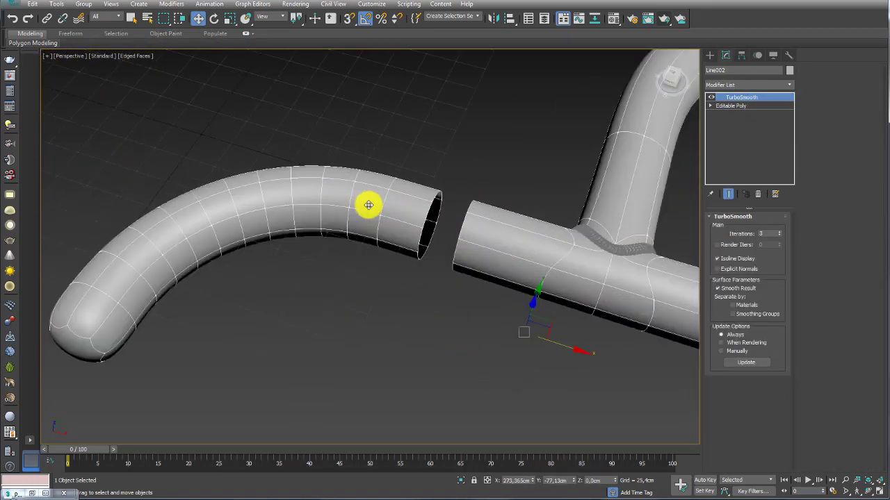
middle_drag(609, 262, 520, 257)
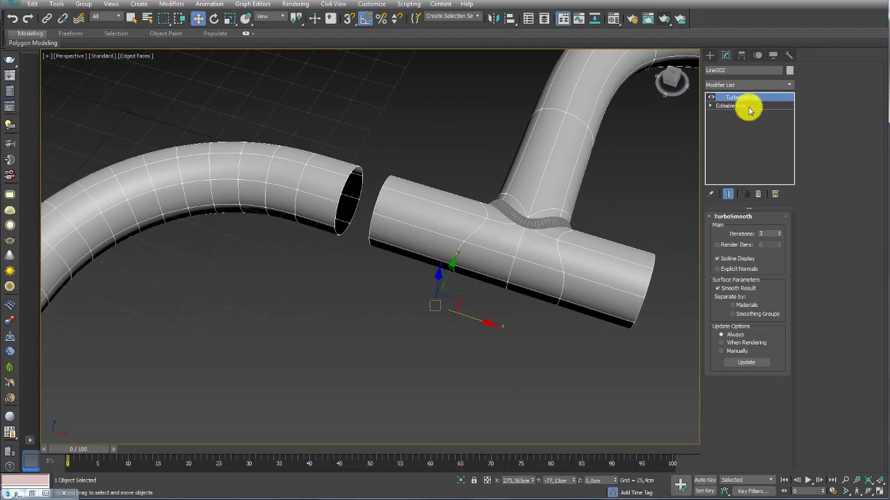
click(719, 106)
click(713, 97)
click(718, 104)
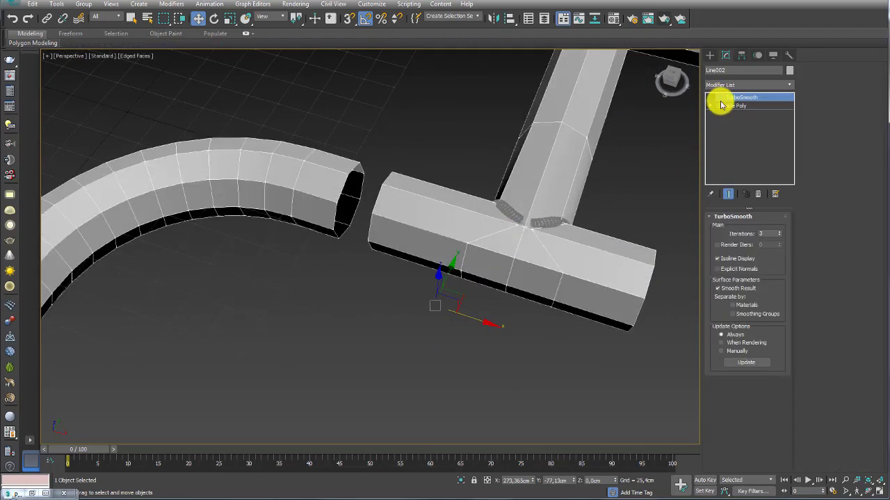
scroll(530, 193, down, 5)
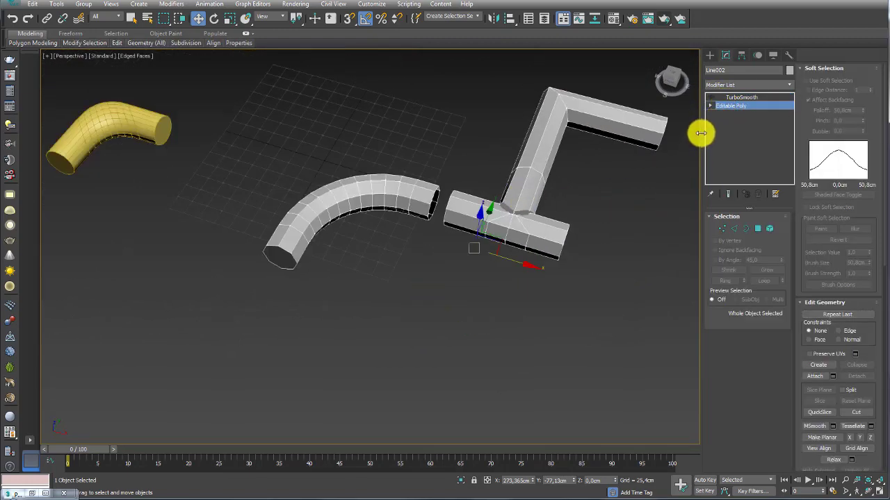
Clone the T-shaped pipe element off as a separate object, Object001
click(768, 229)
click(535, 192)
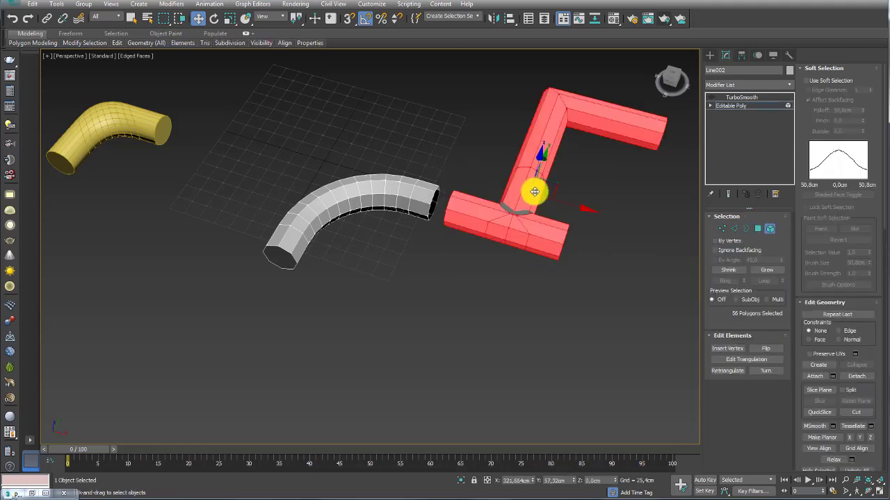
shift+click(568, 204)
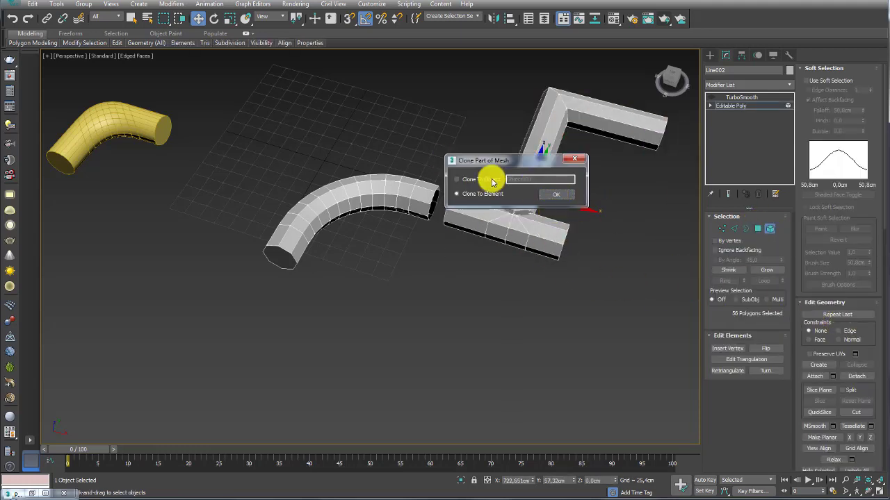
click(491, 183)
click(556, 194)
click(730, 105)
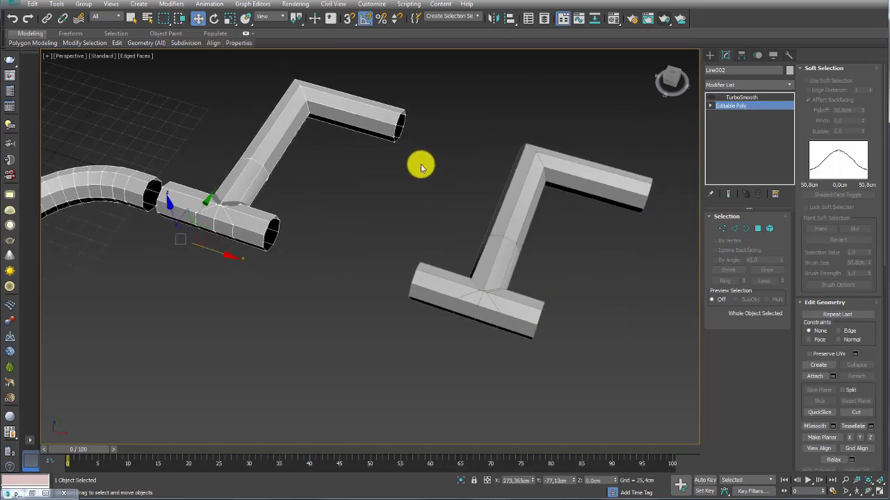
Add a Symmetry modifier to Object001
click(474, 258)
click(784, 84)
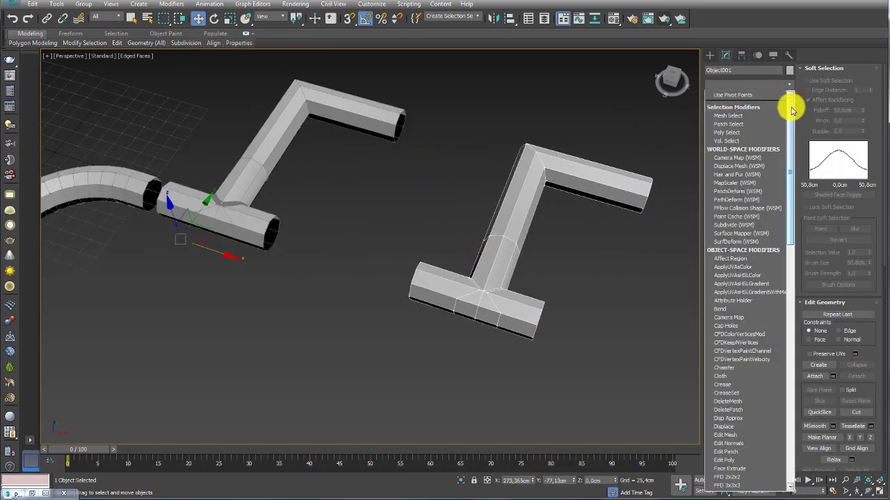
drag(790, 90, 791, 347)
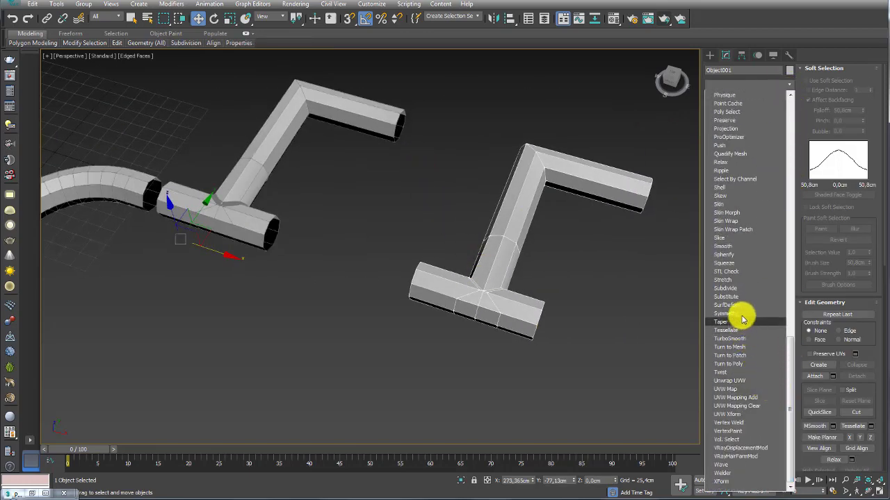
click(739, 314)
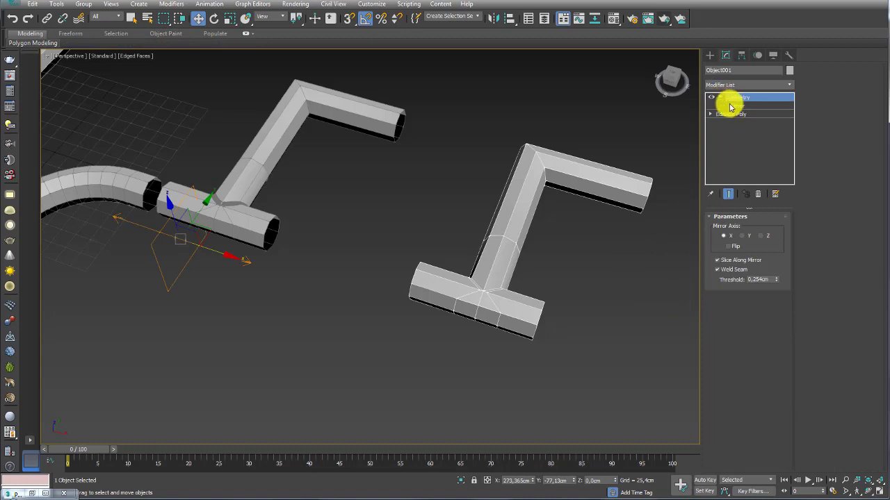
Move and rotate the Symmetry mirror plane to reposition the mirrored T-piece
click(730, 106)
drag(267, 281, 506, 380)
key(e)
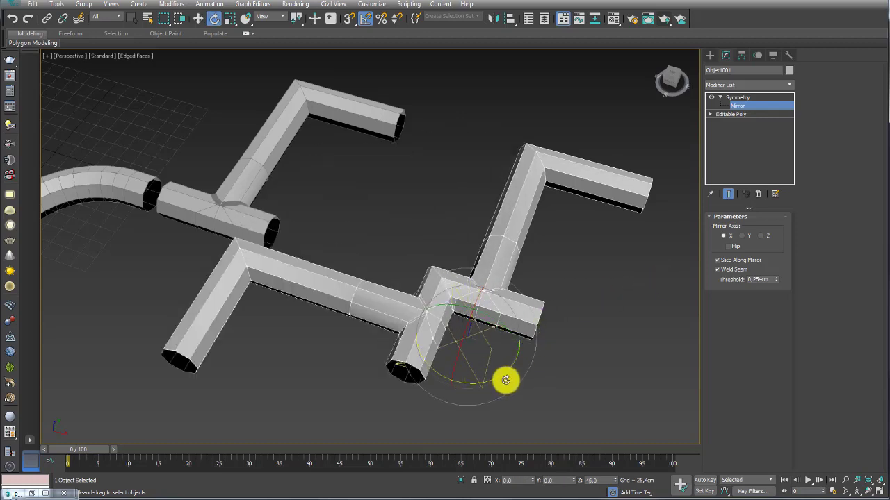
key(w)
mouse_move(493, 348)
mouse_down()
mouse_move(526, 364)
mouse_move(450, 342)
mouse_move(493, 354)
mouse_up()
alt+middle_drag(500, 288, 533, 283)
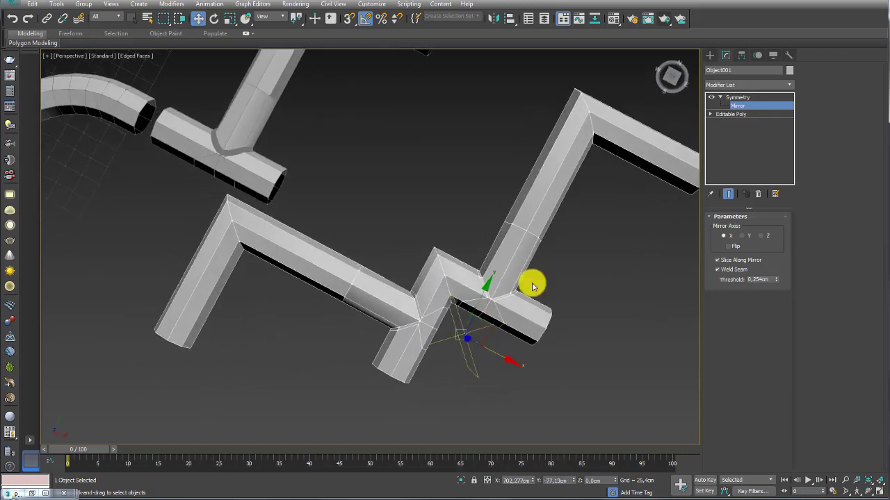
click(733, 97)
click(720, 97)
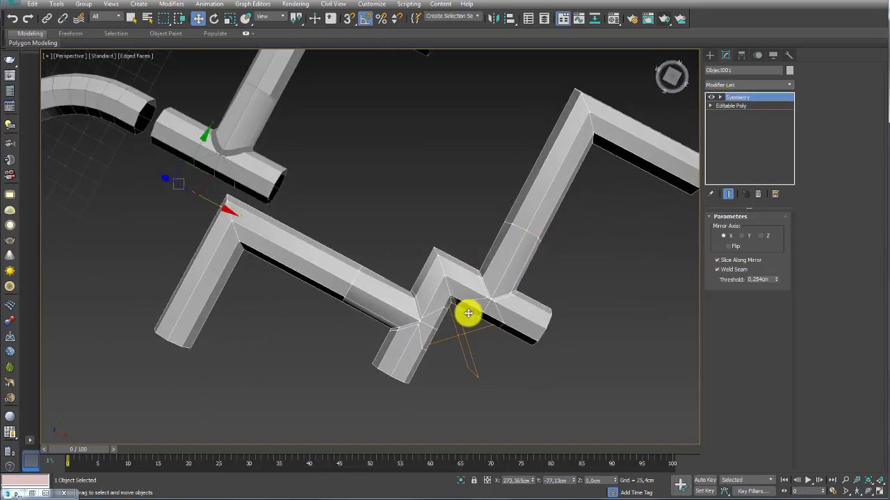
Remove the mirrored zig-zag Object001 and frame the remaining bent pipe
scroll(440, 236, down, 3)
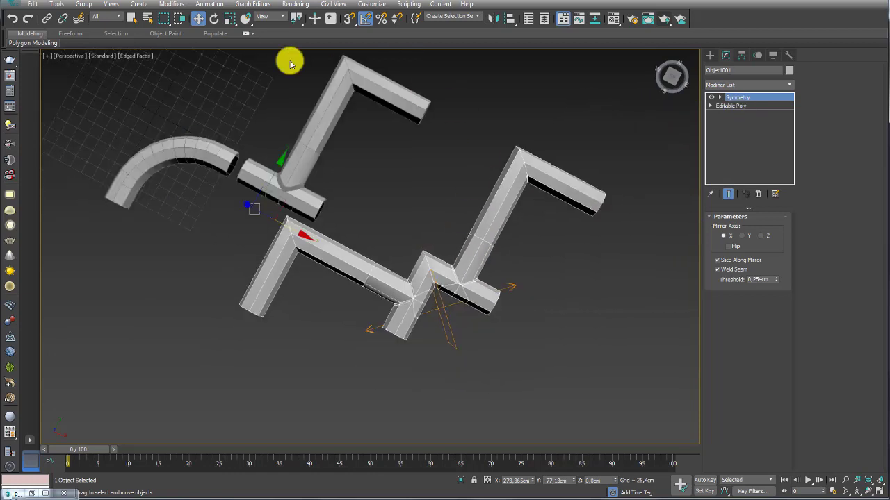
mouse_move(400, 278)
alt+middle_down()
mouse_move(369, 253)
mouse_move(403, 162)
alt+middle_up()
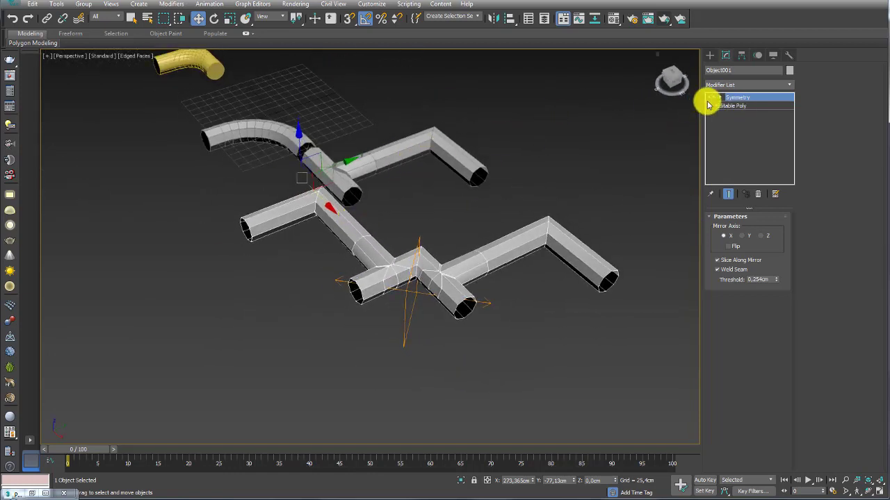
key(ctrl+z)
middle_drag(292, 185, 326, 280)
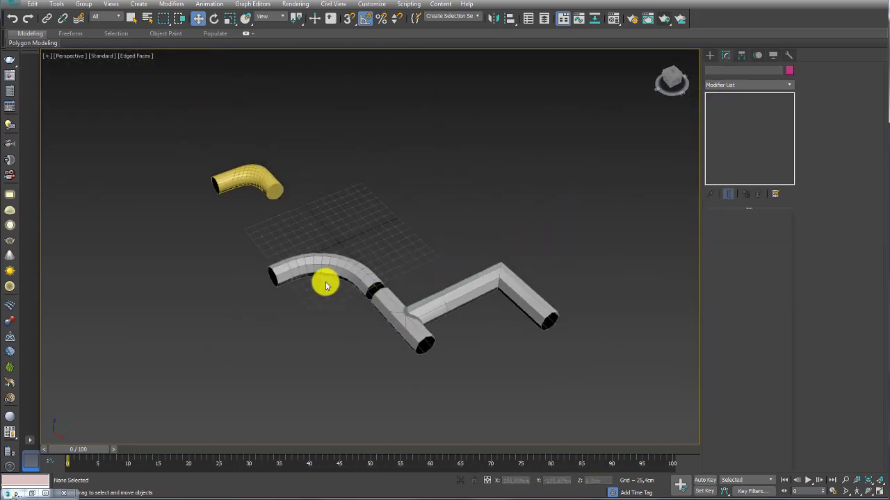
Check Line002's open borders and end polygons, then return to its TurboSmooth level
click(369, 262)
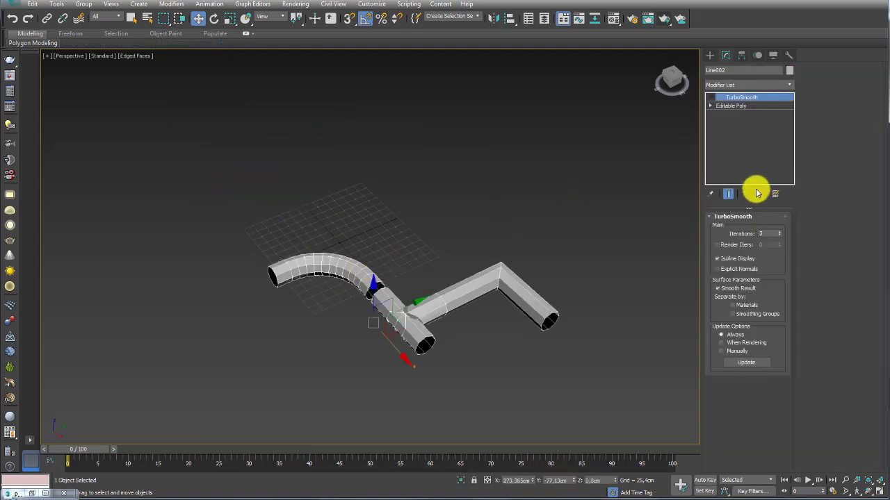
click(730, 106)
click(745, 228)
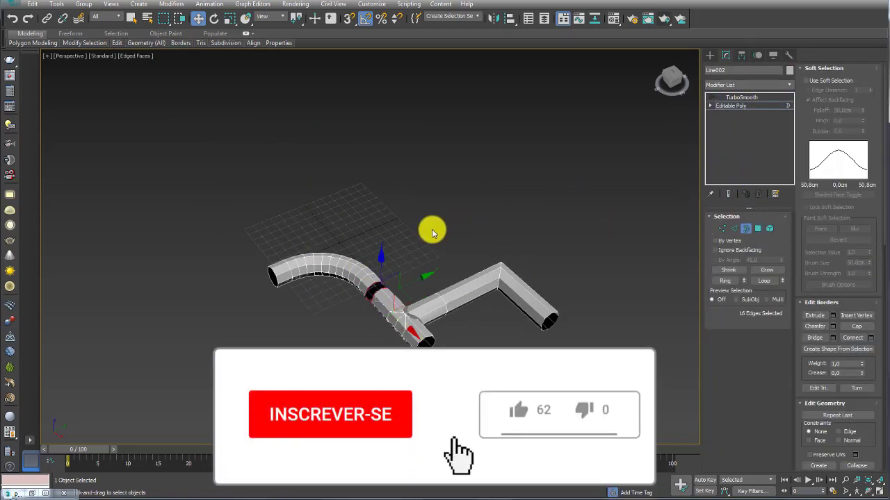
alt+middle_drag(360, 299, 802, 323)
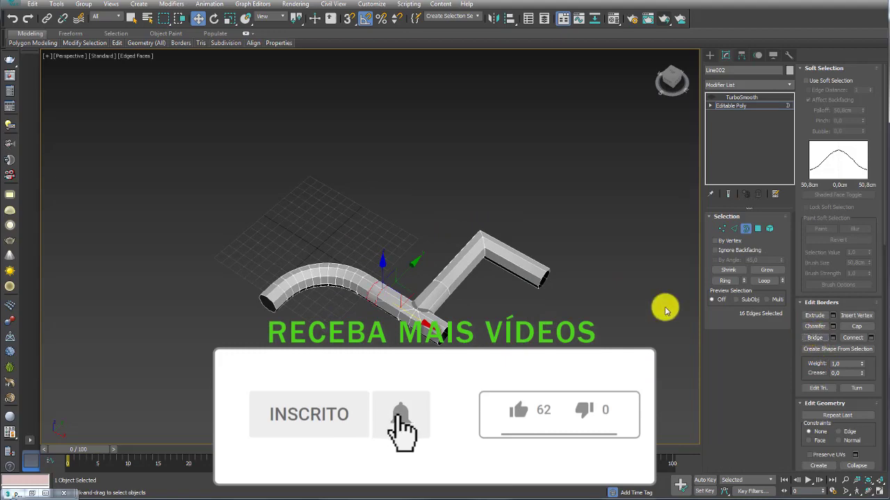
click(757, 228)
alt+middle_drag(431, 243, 298, 252)
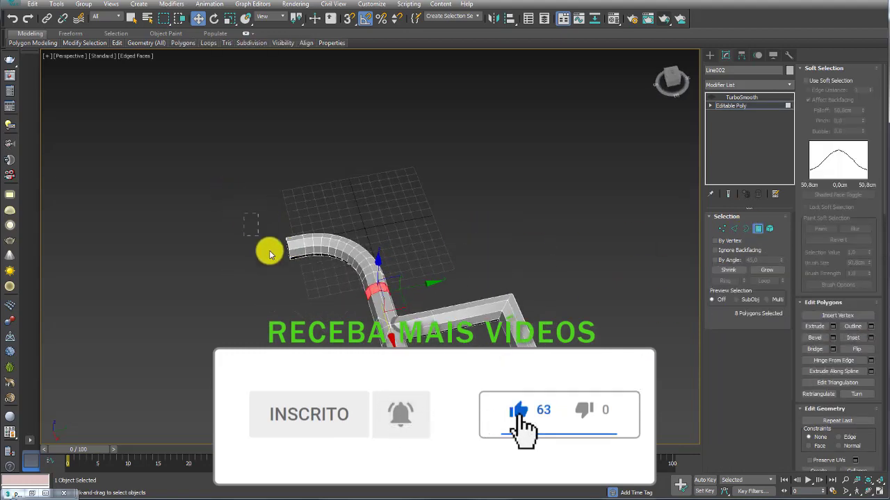
drag(243, 214, 297, 276)
click(302, 222)
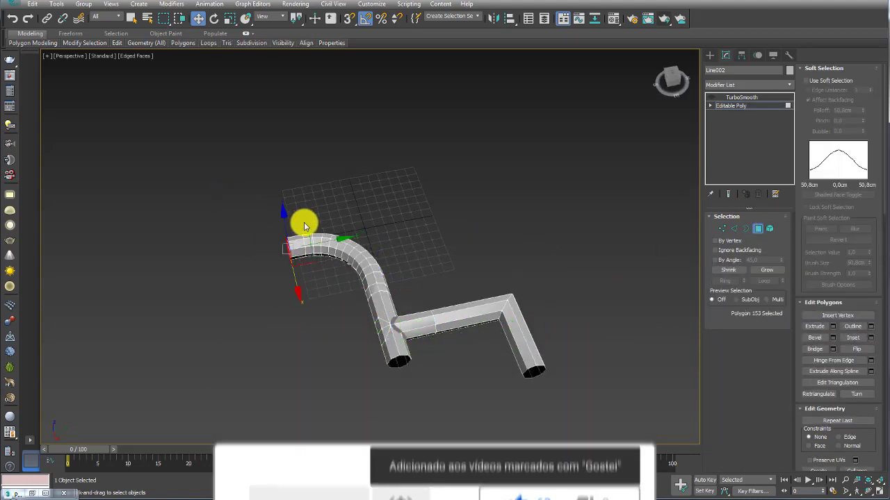
click(730, 98)
Show the smoothed result and select the weld bead Plane057 at the junction
click(712, 97)
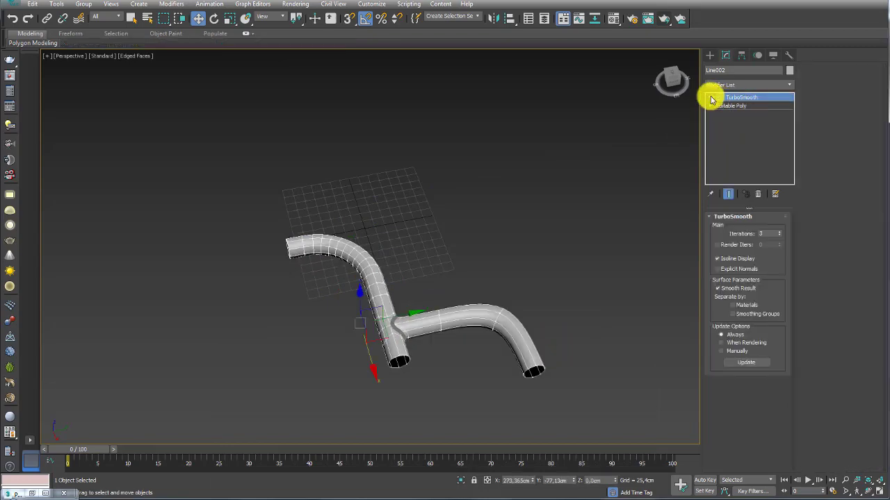
click(426, 271)
scroll(426, 271, up, 5)
click(447, 284)
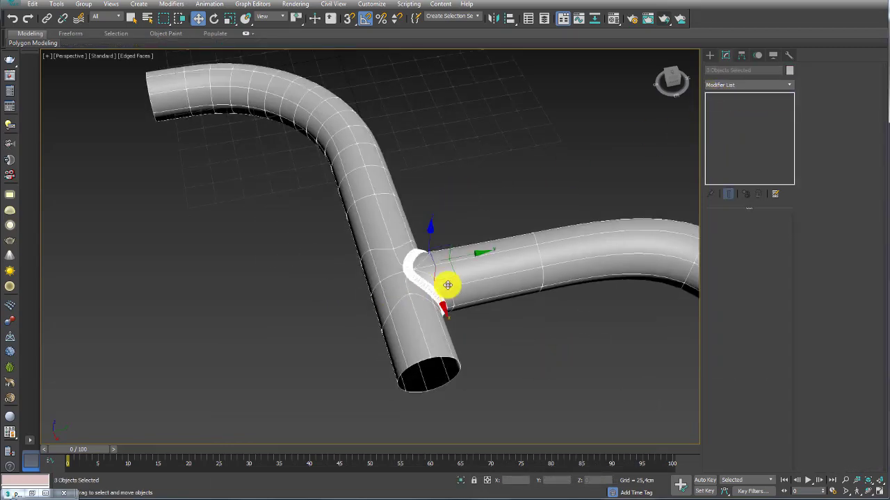
mouse_move(447, 284)
alt+middle_down()
mouse_move(501, 372)
mouse_move(512, 417)
mouse_move(512, 282)
mouse_move(477, 260)
alt+middle_up()
scroll(487, 254, up, 5)
drag(546, 218, 423, 292)
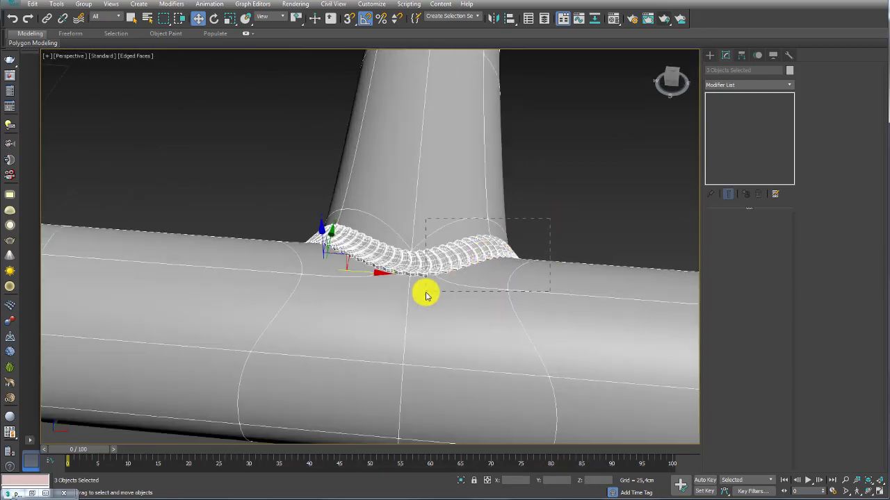
click(493, 246)
Select Line002, orbit around the junction, then clear the selection
scroll(528, 236, down, 5)
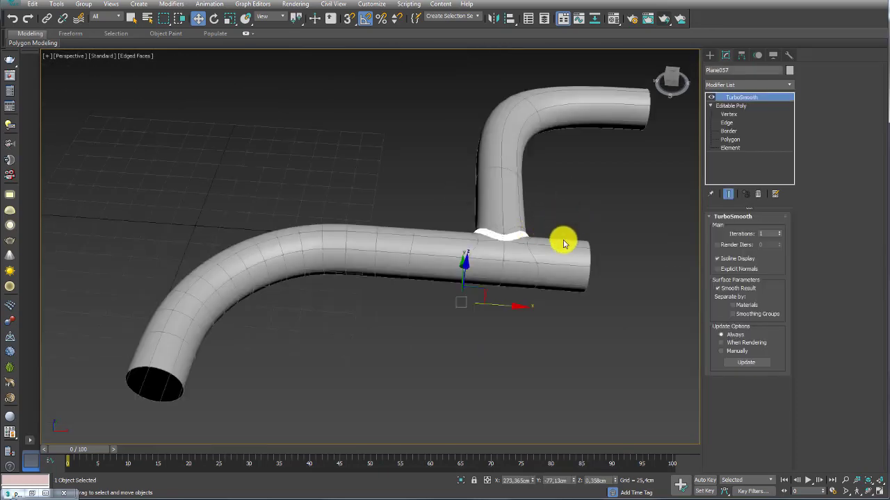
click(562, 243)
mouse_move(596, 117)
alt+middle_down()
mouse_move(570, 177)
mouse_move(482, 250)
alt+middle_up()
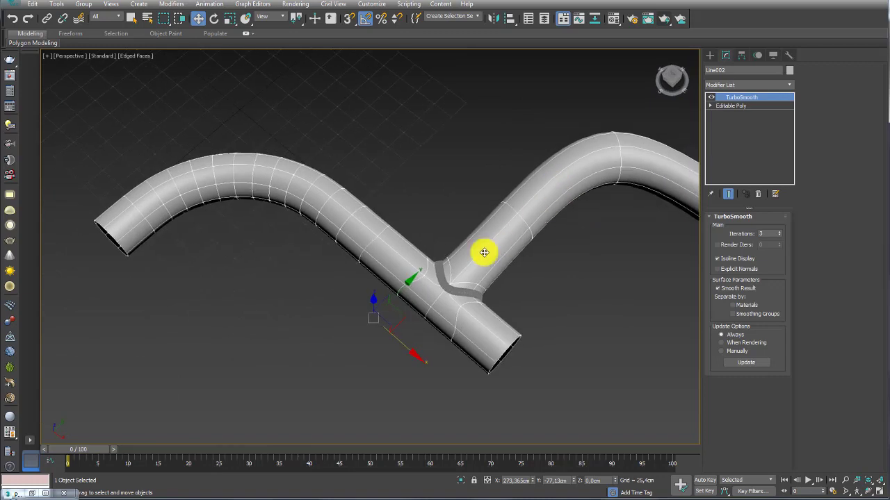
drag(560, 262, 463, 298)
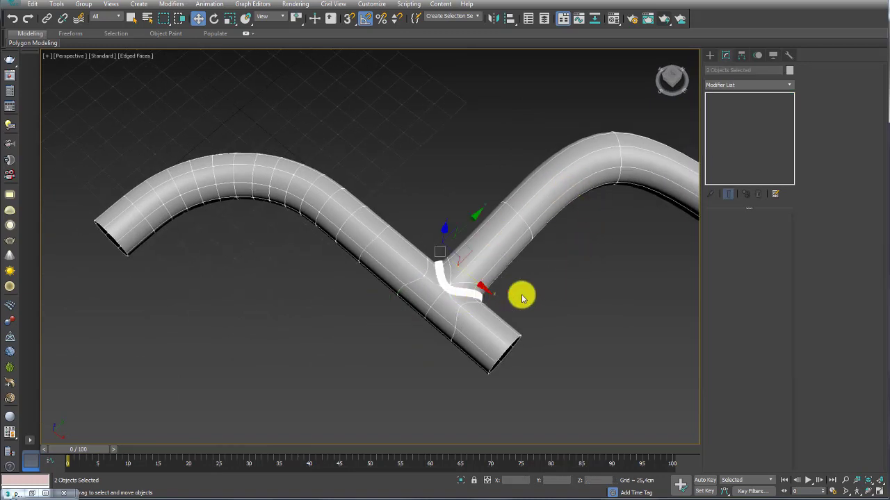
click(522, 306)
alt+middle_drag(522, 307, 364, 234)
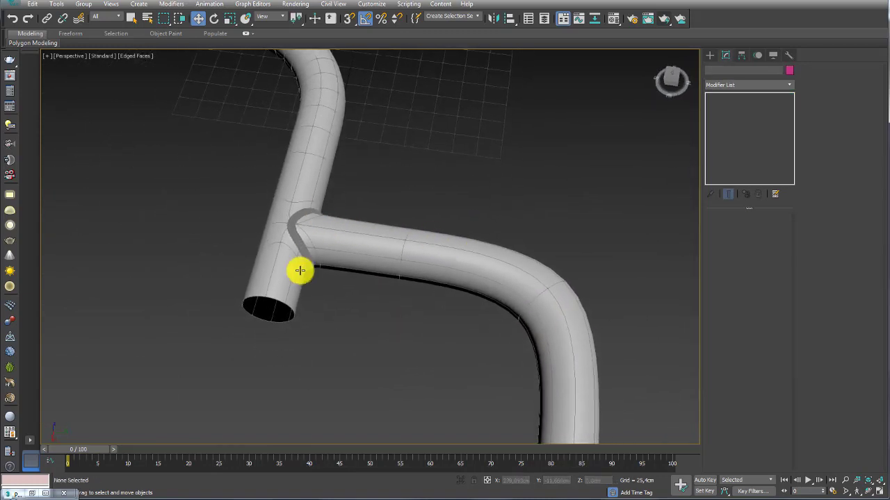
Select the coiled weld bead, orbit to inspect it, then deselect it
scroll(298, 268, up, 8)
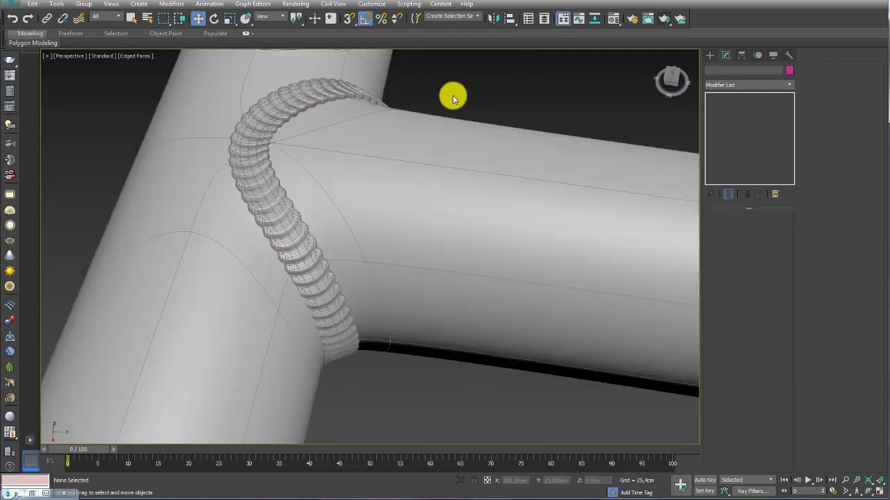
click(349, 93)
scroll(351, 93, down, 4)
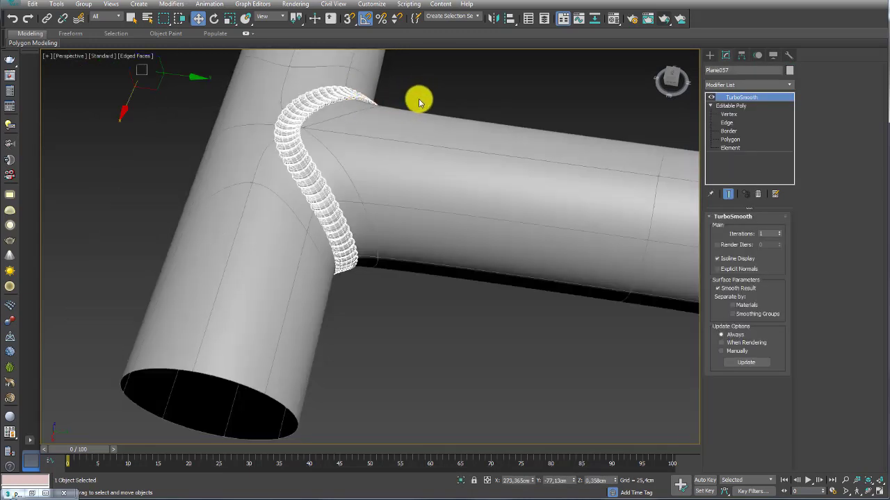
click(415, 99)
click(311, 102)
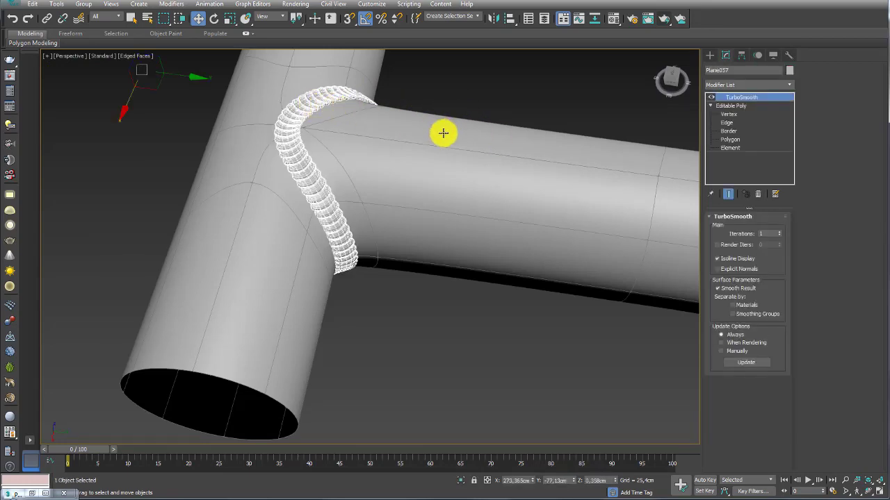
mouse_move(445, 133)
alt+middle_down()
mouse_move(395, 228)
mouse_move(390, 216)
alt+middle_up()
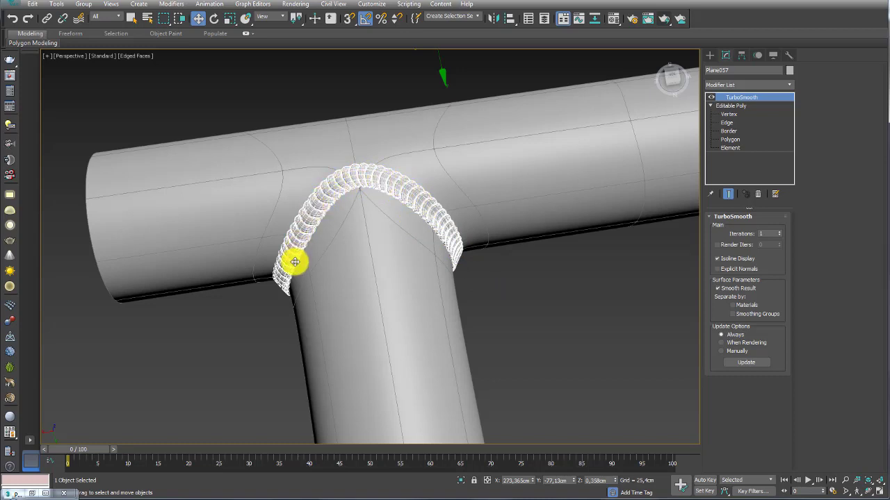
click(249, 325)
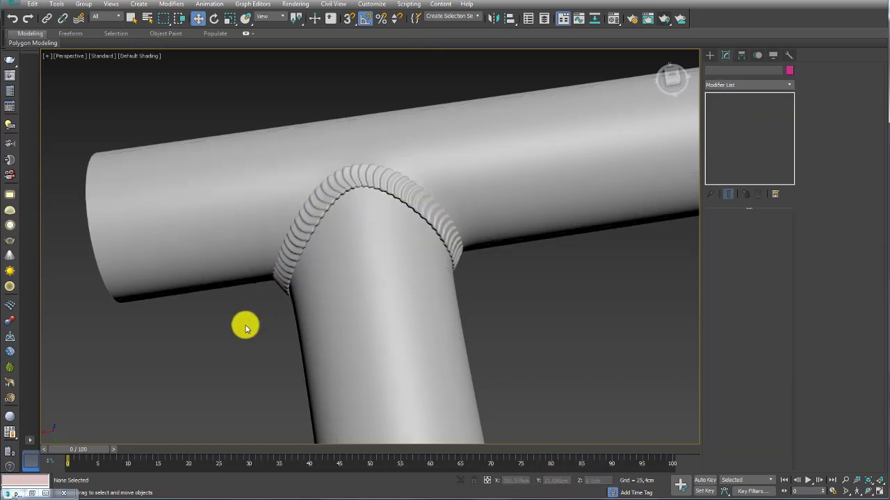
Toggle Edged Faces on and off with F4, then zoom out to frame the T-junction
key(F4)
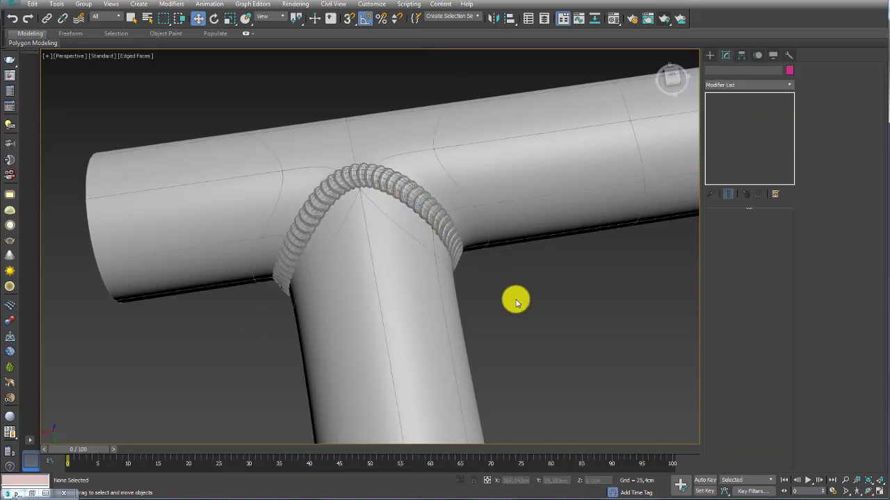
key(F4)
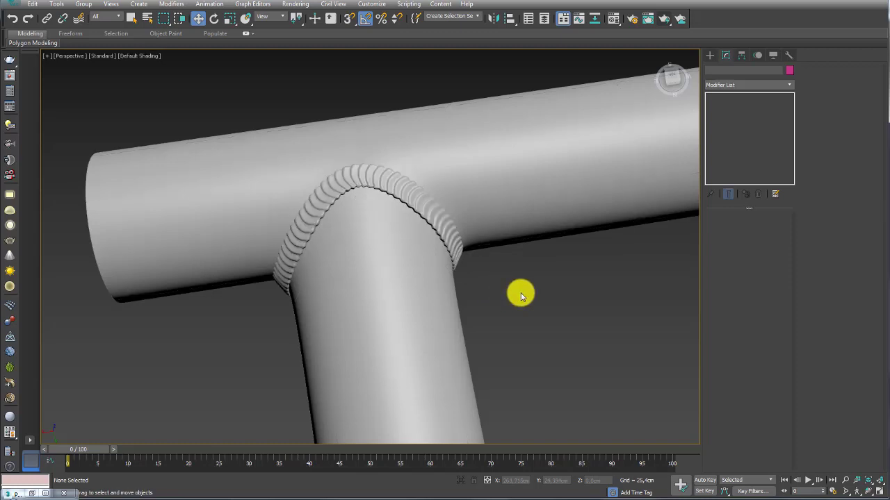
scroll(515, 299, down, 1)
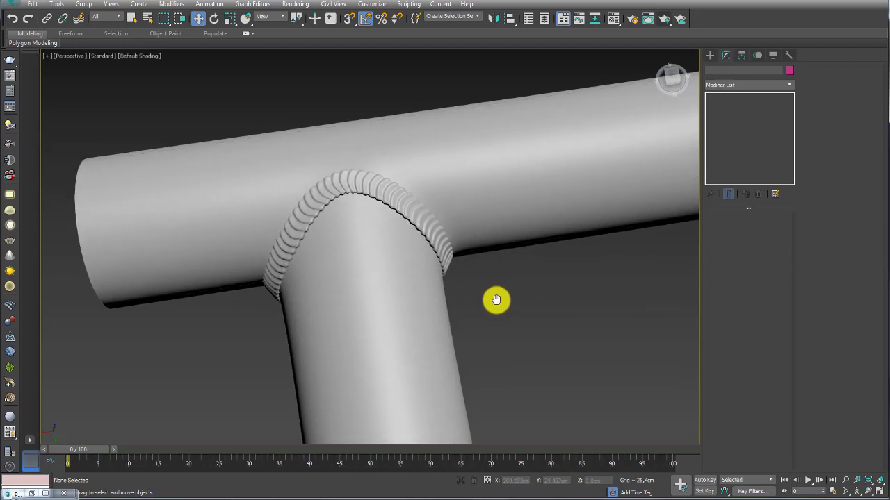
scroll(496, 302, down, 5)
mouse_move(532, 312)
middle_down()
mouse_move(504, 314)
mouse_move(448, 273)
middle_up()
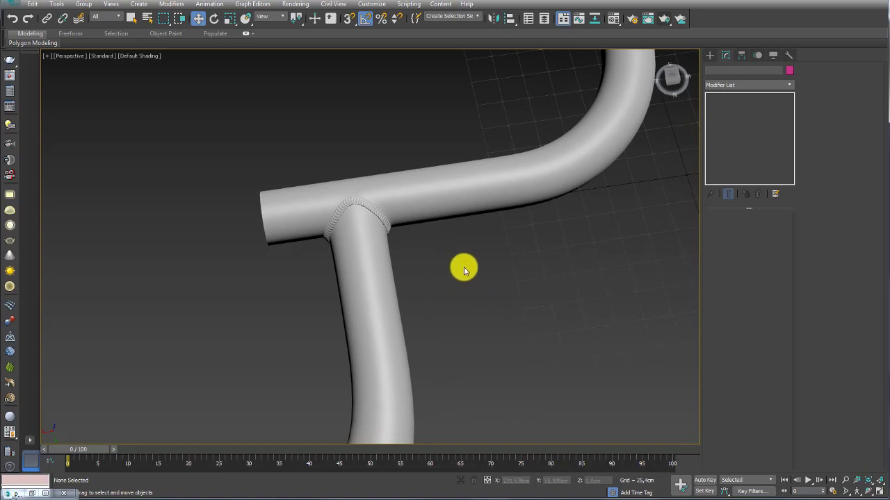